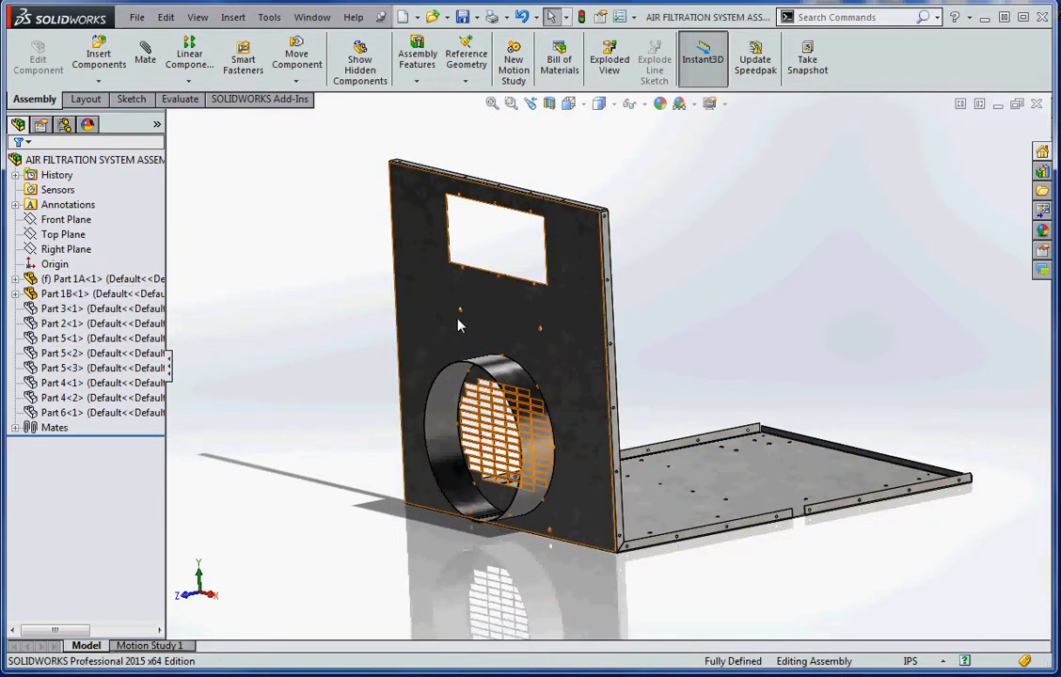
Step: Open Part 1A from the assembly in its own window and bring the whole part into view
right_click(484, 179)
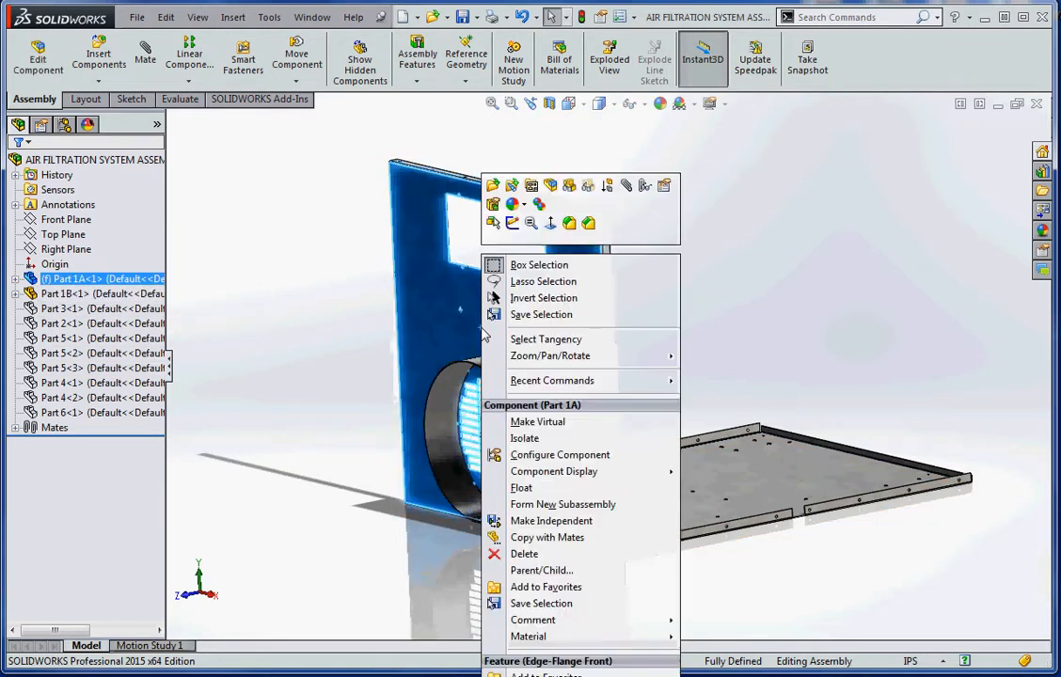
left_click(496, 187)
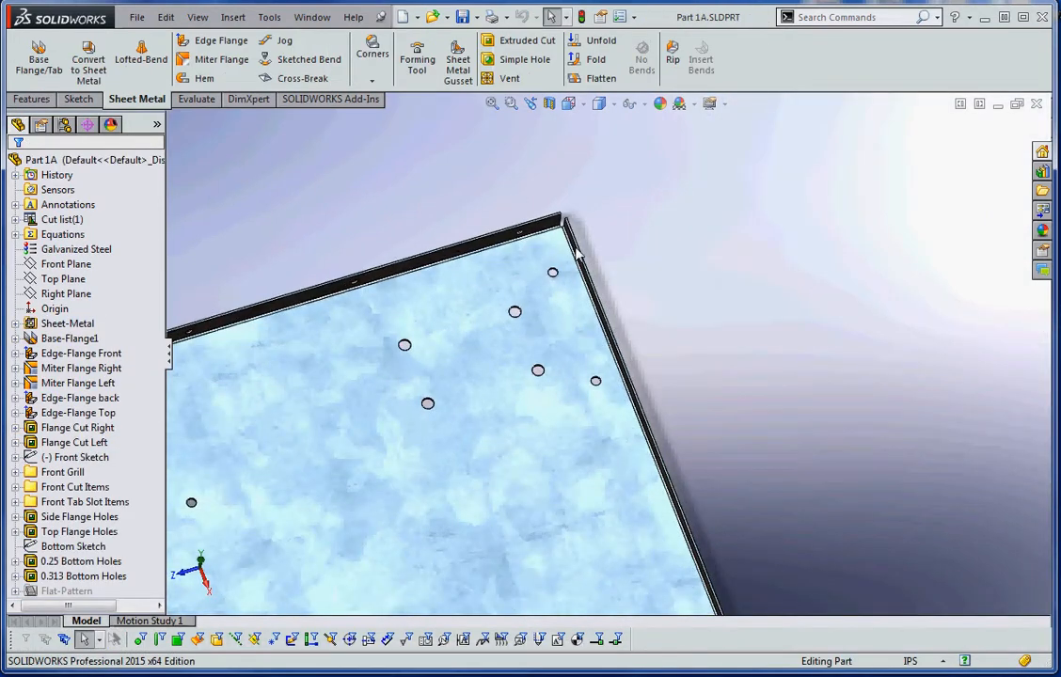
middle_click_drag(601, 301, 590, 410)
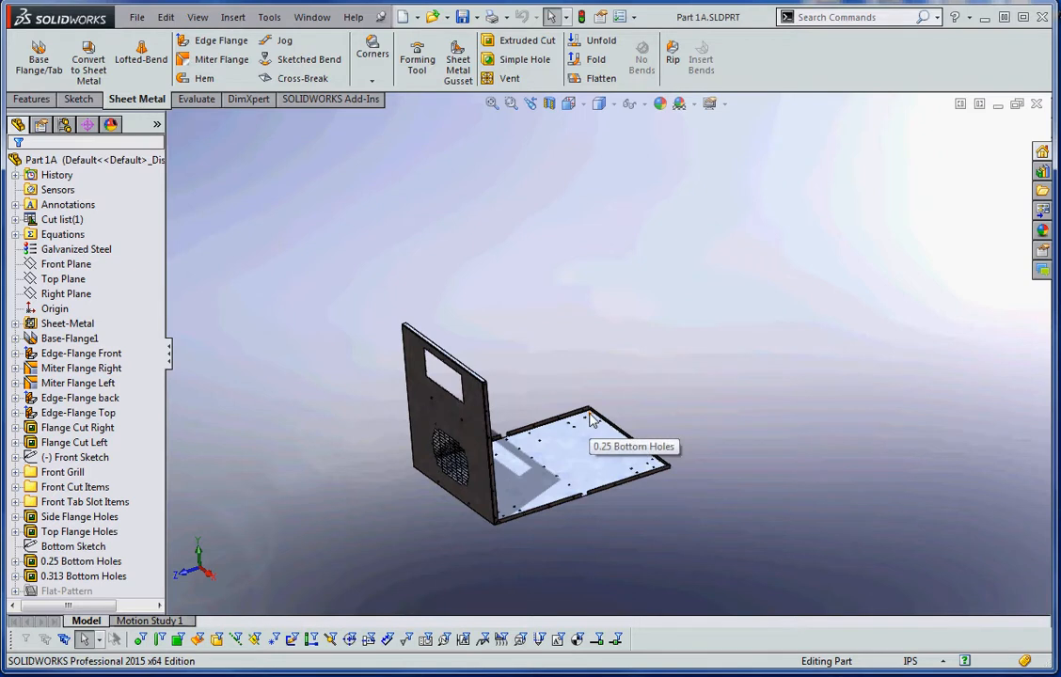
scroll(489, 438, "down", 5)
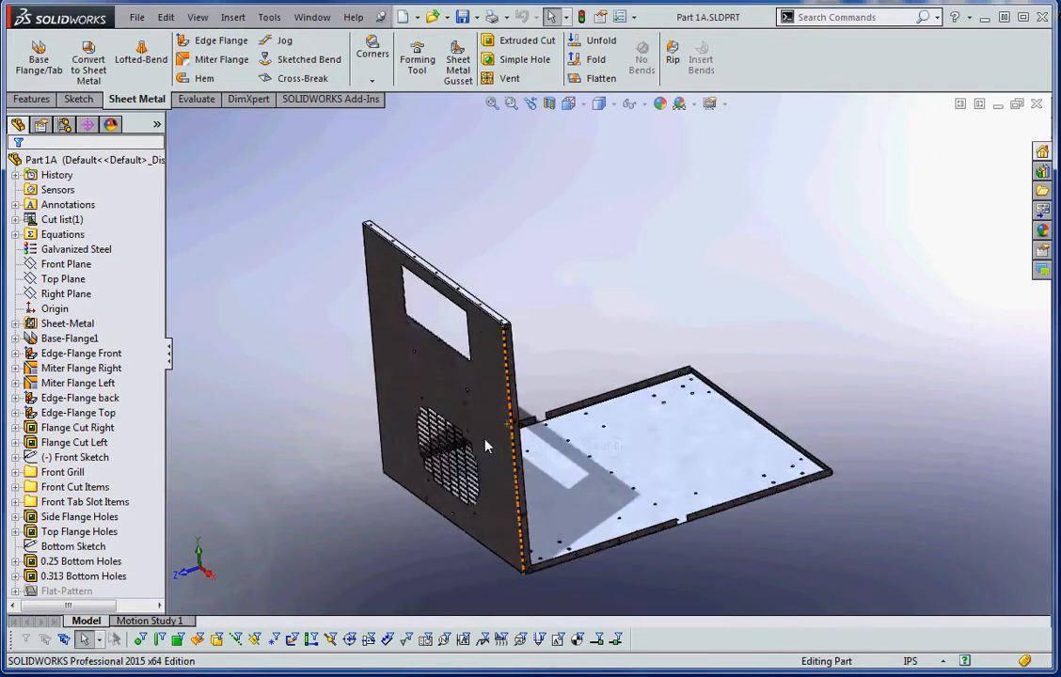
scroll(508, 439, "up", 6)
scroll(527, 329, "down", 1)
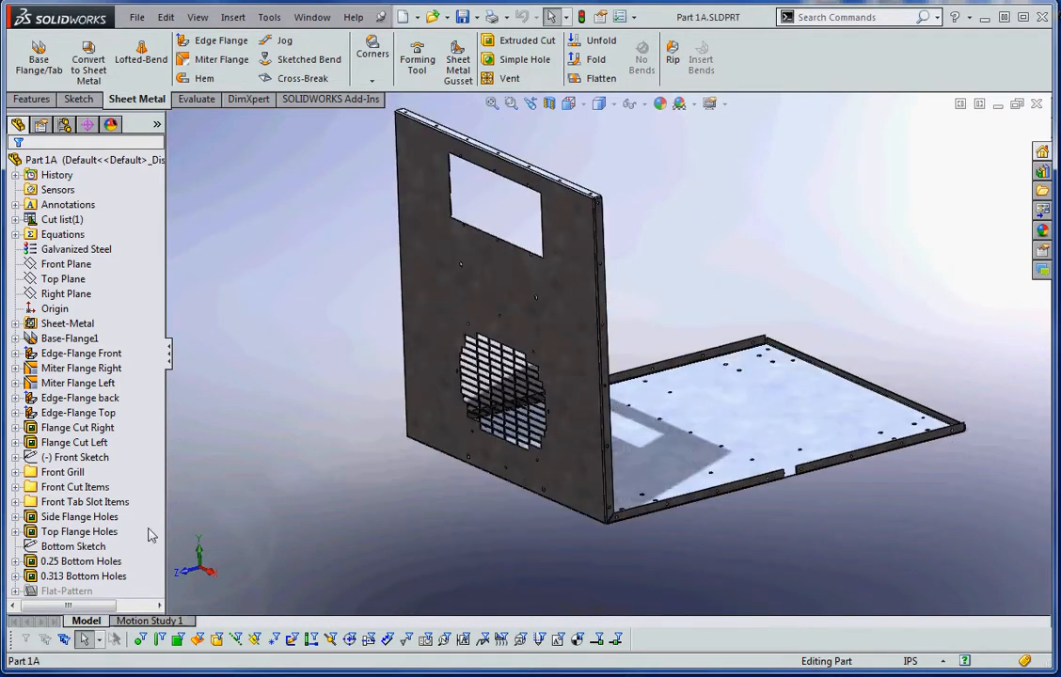
Step: Highlight the base flange, front edge flange, and right and left miter flanges in the model
left_click(66, 339)
left_click(58, 368, "ctrl")
left_click(77, 354)
left_click(89, 384, "ctrl")
left_click(94, 385)
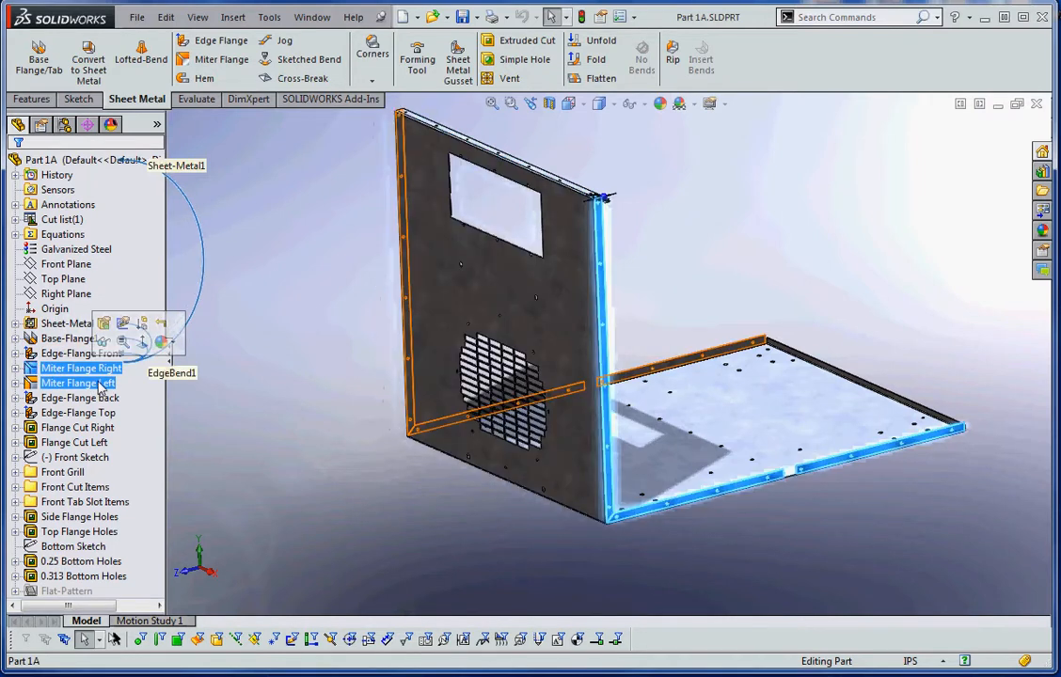
Step: Examine the mitered corners where the side flanges of the front panel and the bottom meet
scroll(317, 443, "up", 1)
middle_click_drag(317, 443, 445, 433)
scroll(445, 433, "down", 7)
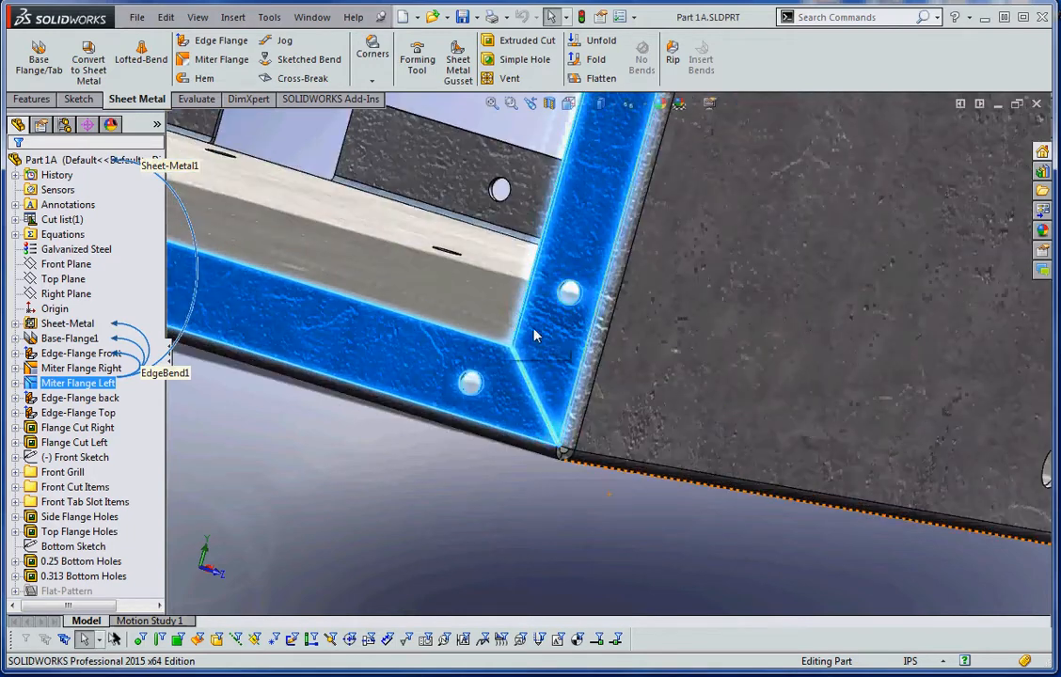
scroll(565, 444, "down", 4)
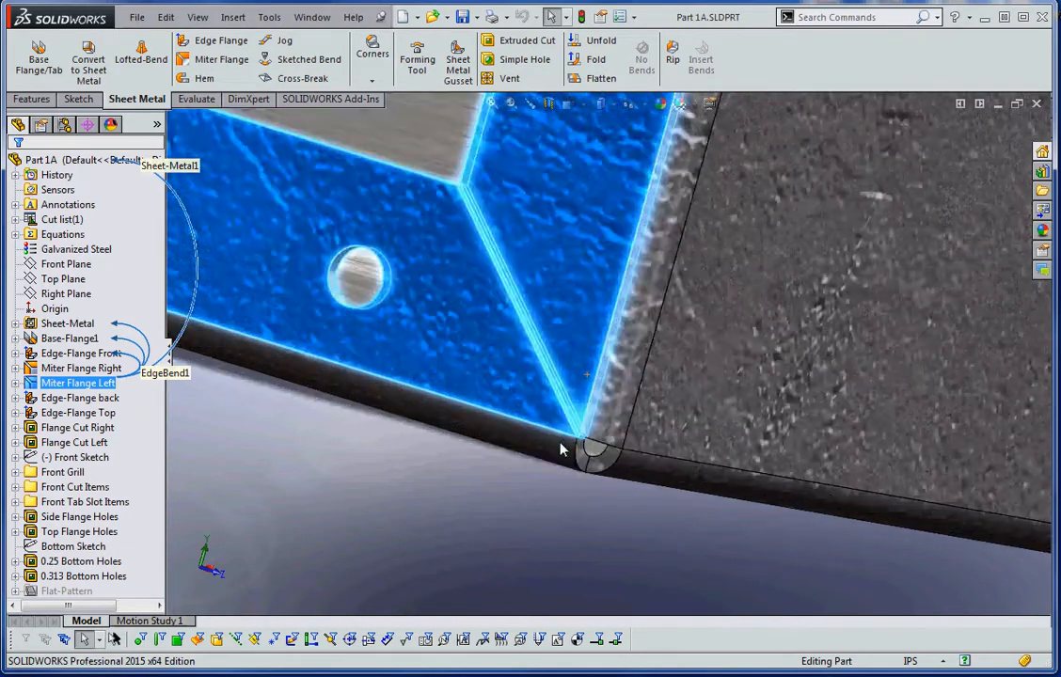
scroll(640, 433, "up", 5)
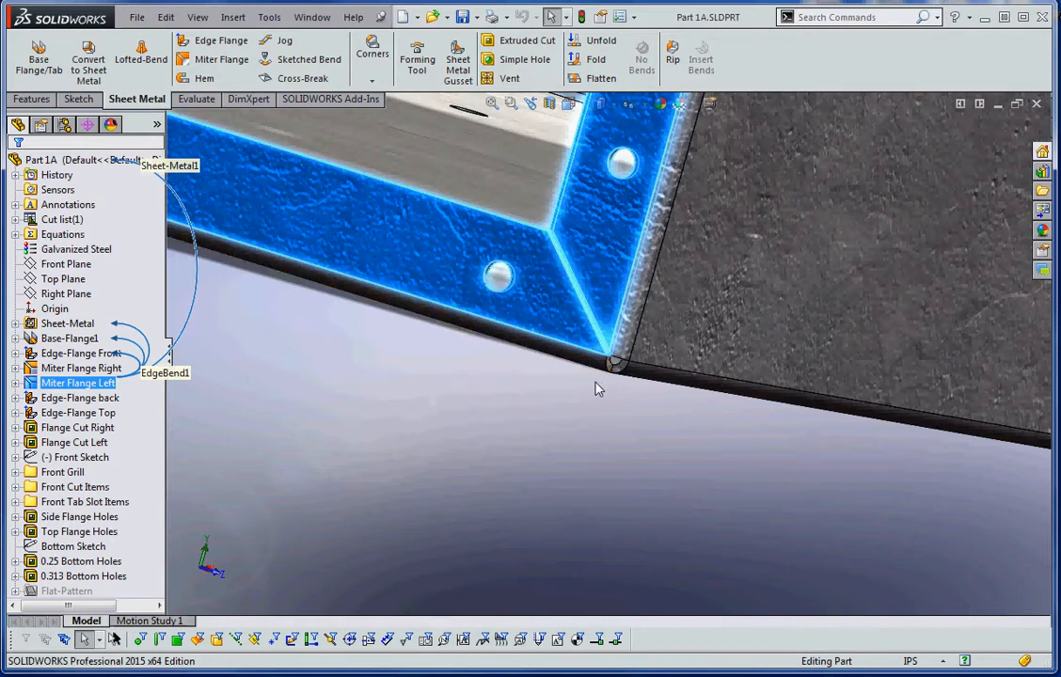
scroll(623, 384, "up", 3)
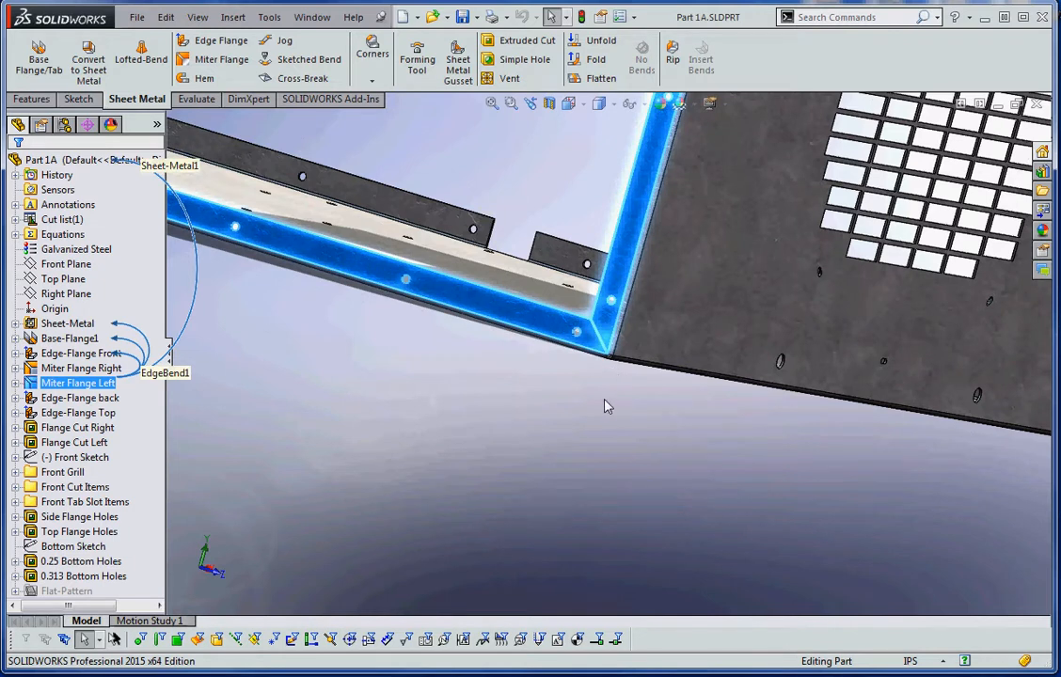
left_click(607, 407)
scroll(606, 406, "up", 1)
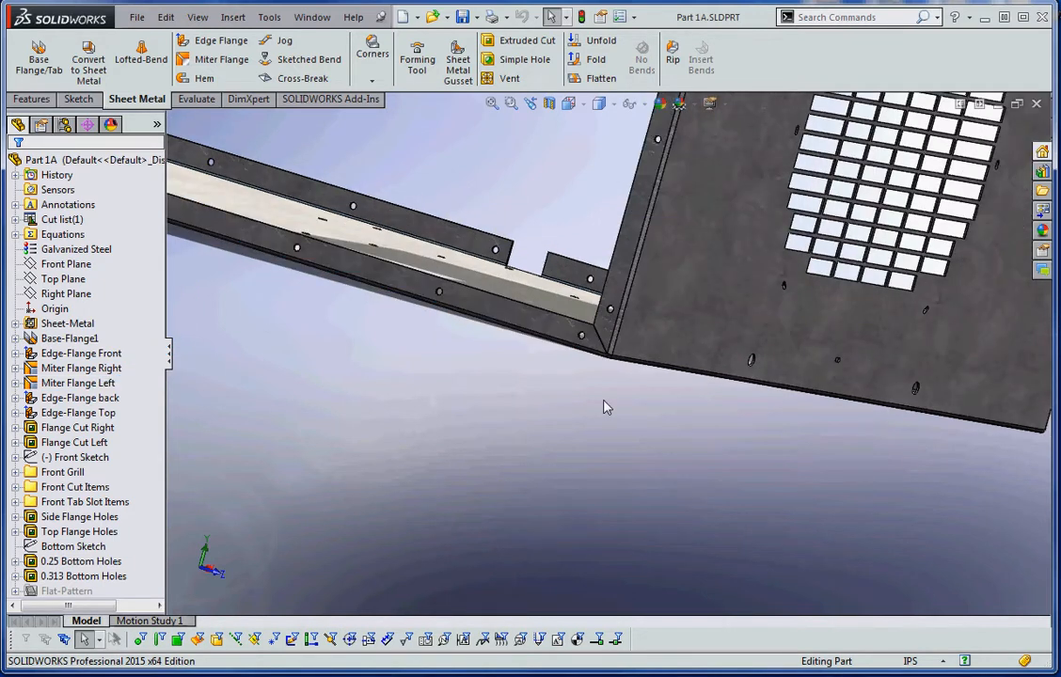
scroll(603, 393, "up", 6)
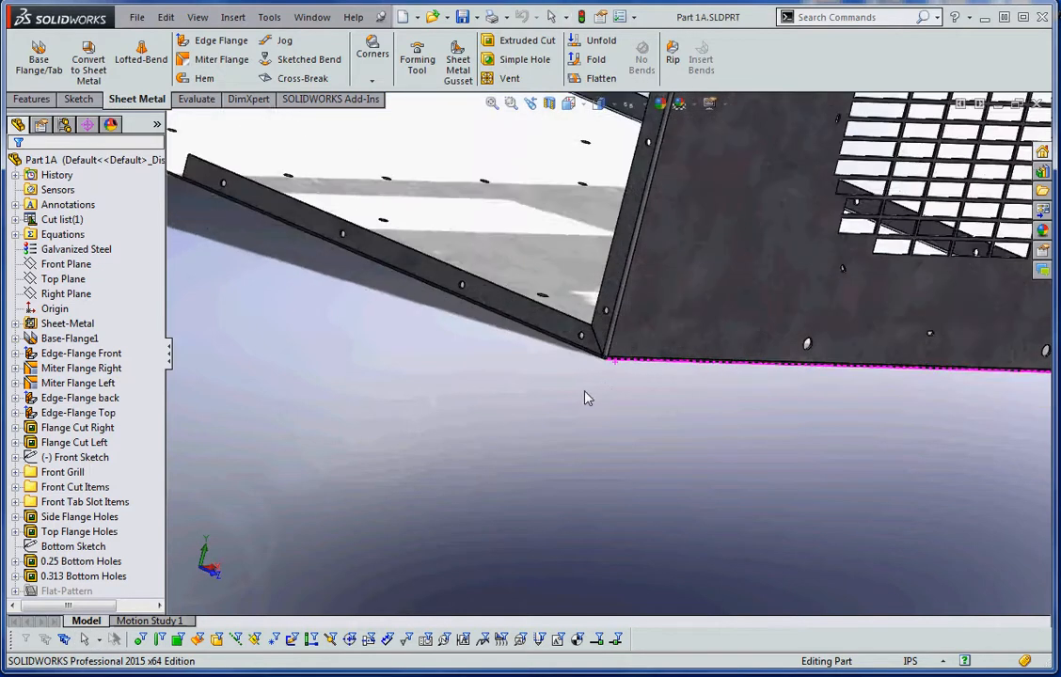
middle_click_drag(734, 368, 603, 360)
scroll(795, 371, "down", 8)
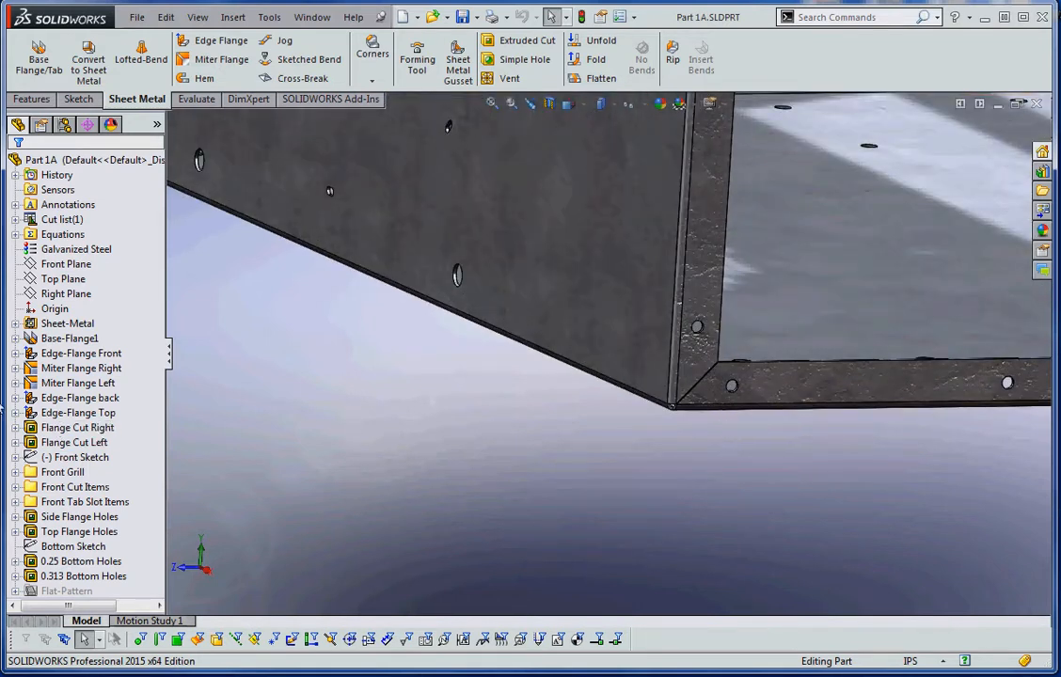
Step: Roll the feature history back to just after Edge-Flange back
left_click(85, 384)
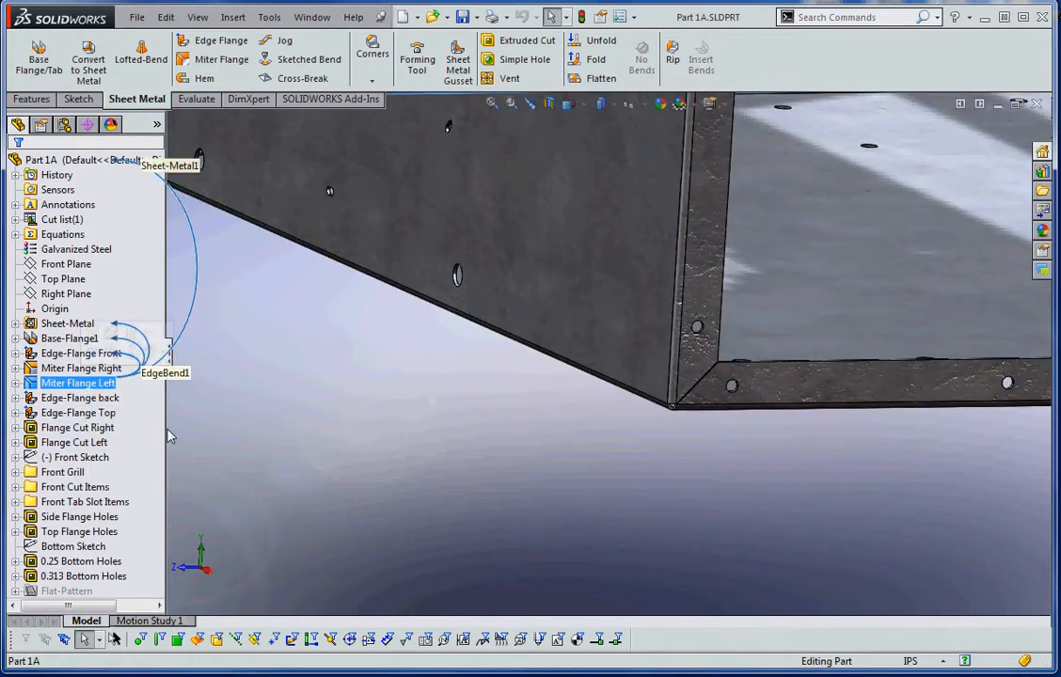
left_click(143, 460)
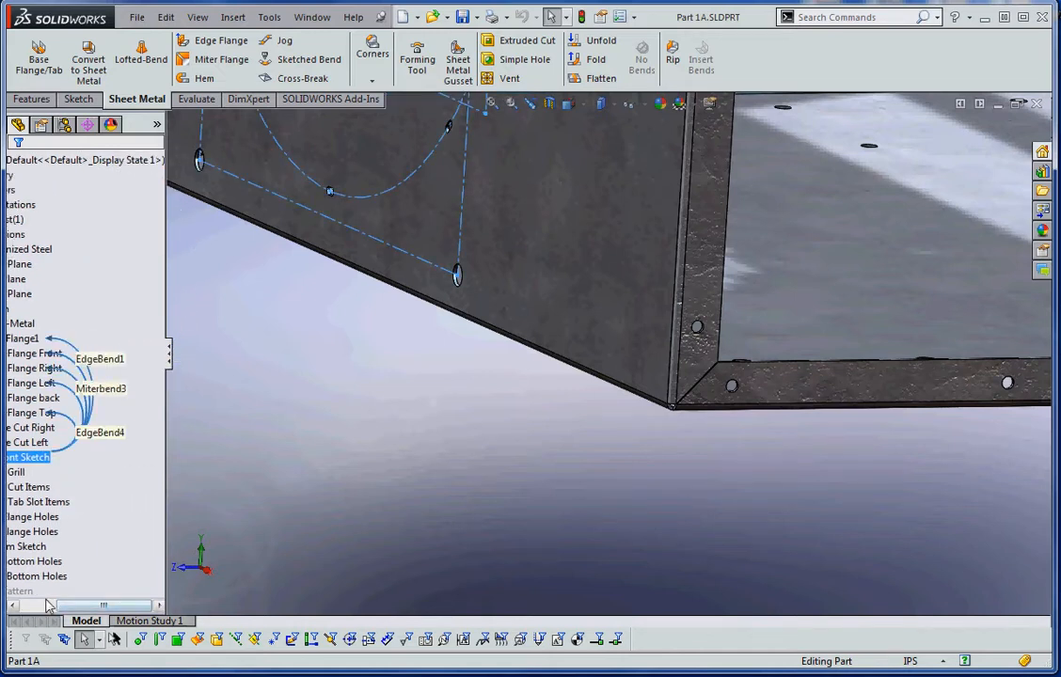
left_click_drag(52, 597, 40, 435)
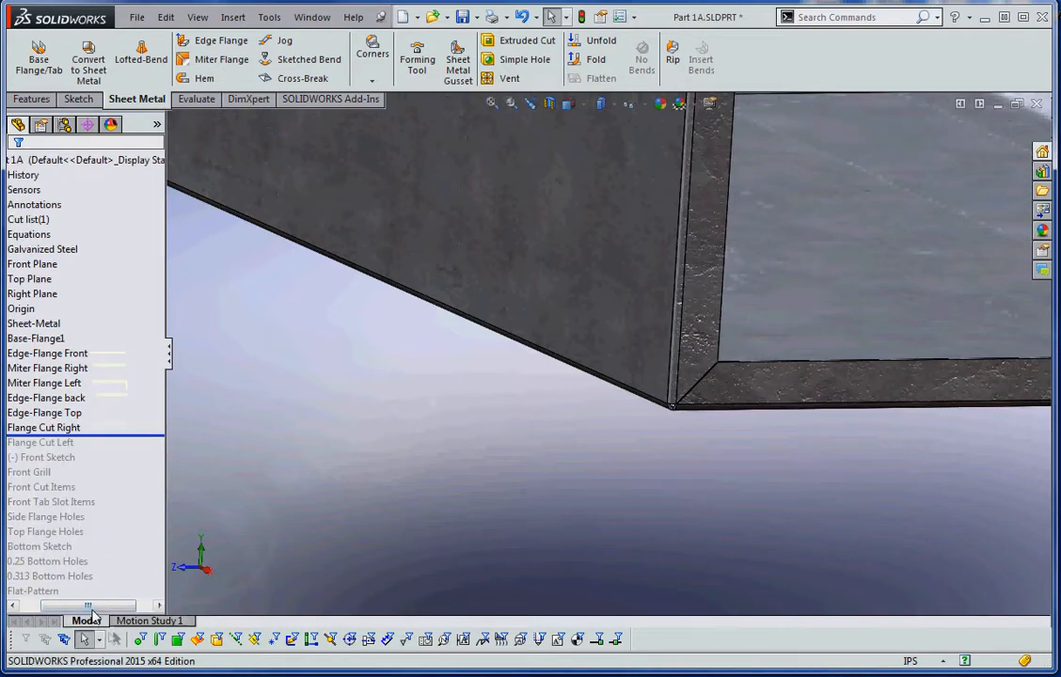
left_click_drag(142, 438, 146, 412)
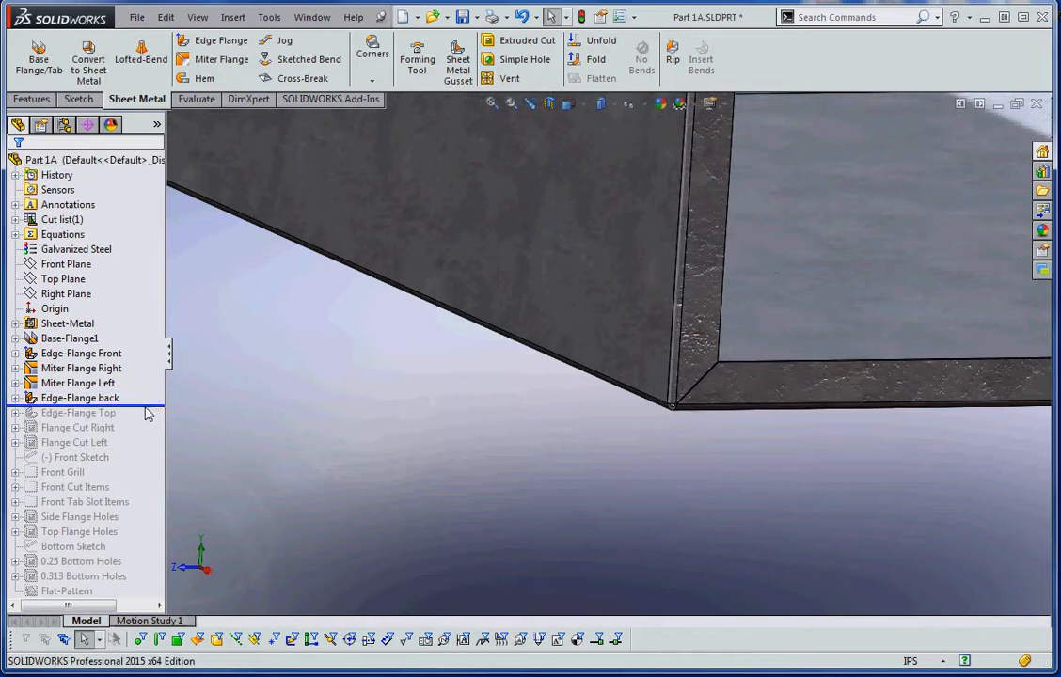
Step: Examine the rear corner of the bottom where the miter flange meets the back edge flange, including the gap and bend
middle_click_drag(856, 419, 834, 425)
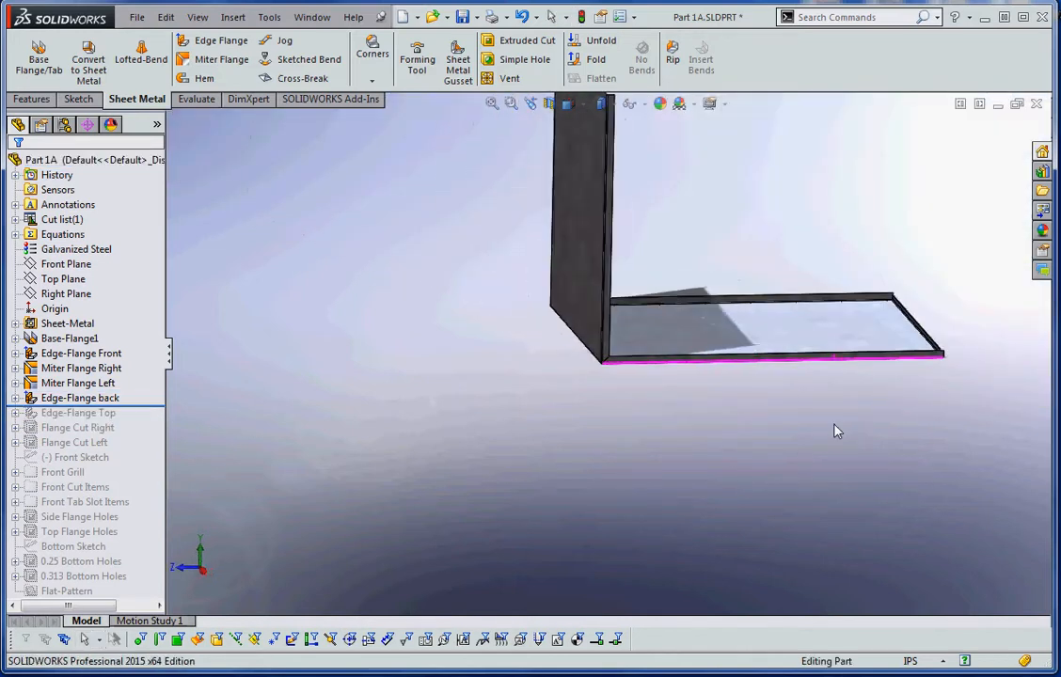
scroll(844, 325, "down", 8)
middle_click_drag(816, 465, 758, 570)
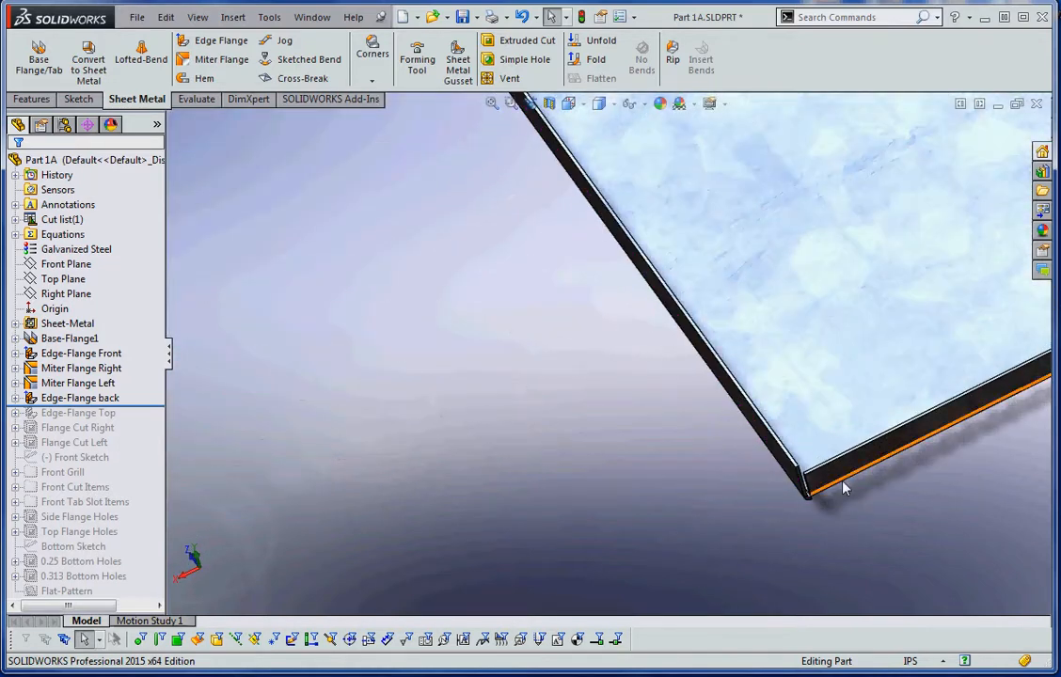
scroll(846, 493, "down", 9)
scroll(624, 446, "up", 4)
mouse_move(623, 446)
middle_mouse_down()
mouse_move(623, 410)
mouse_move(626, 432)
middle_mouse_up()
scroll(638, 330, "up", 6)
middle_click_drag(638, 329, 604, 336)
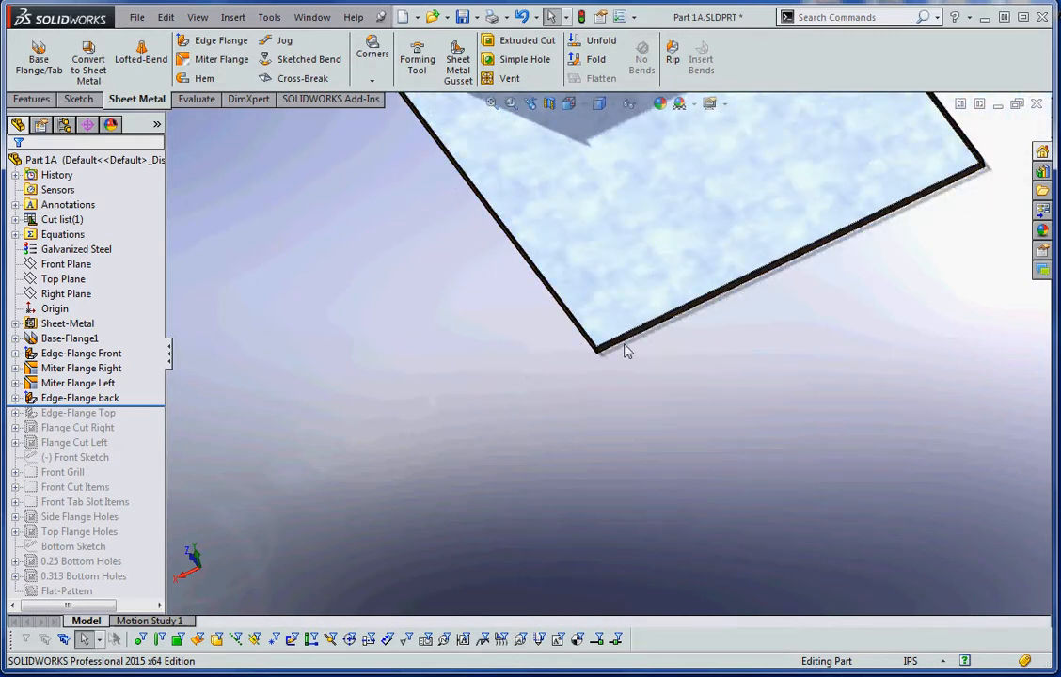
scroll(797, 444, "up", 5)
middle_click_drag(797, 443, 616, 371)
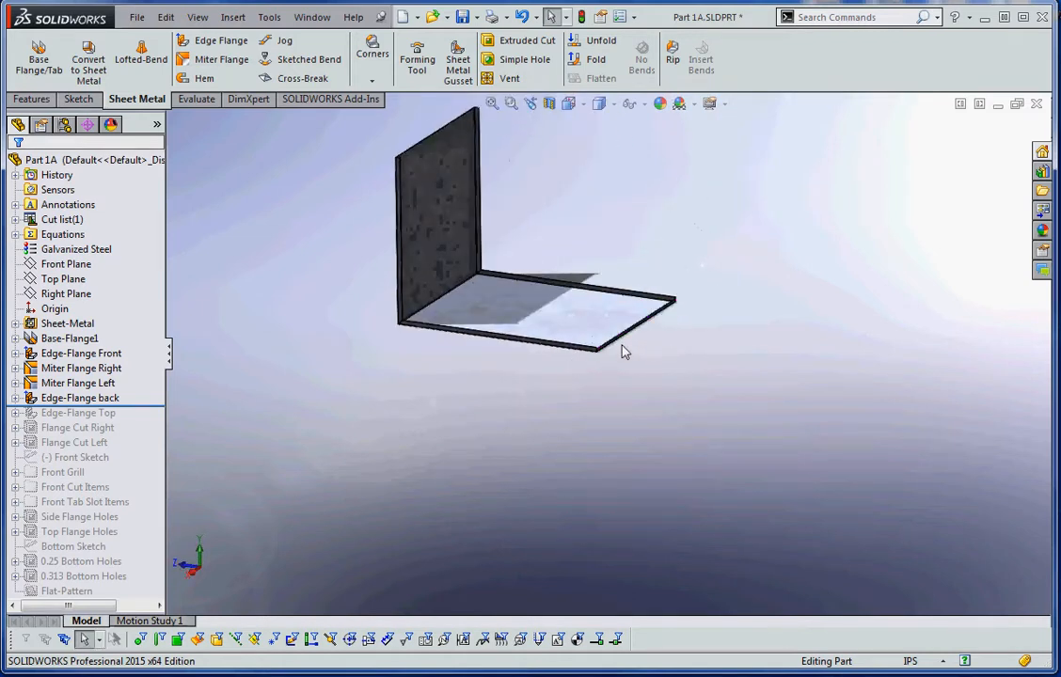
scroll(578, 356, "down", 6)
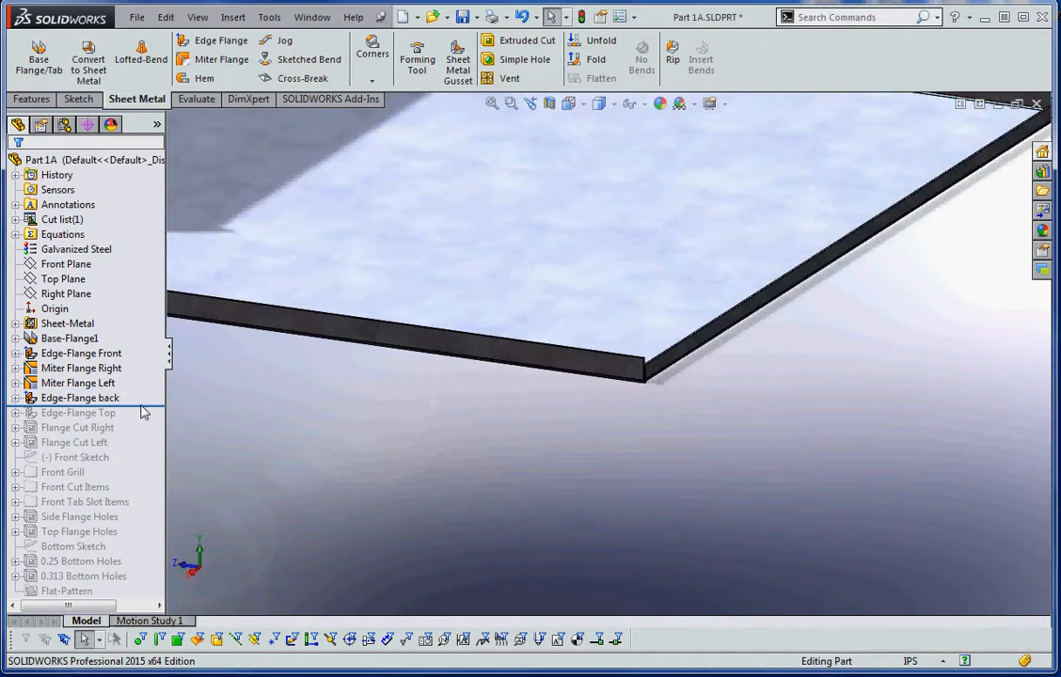
middle_click_drag(580, 362, 592, 307)
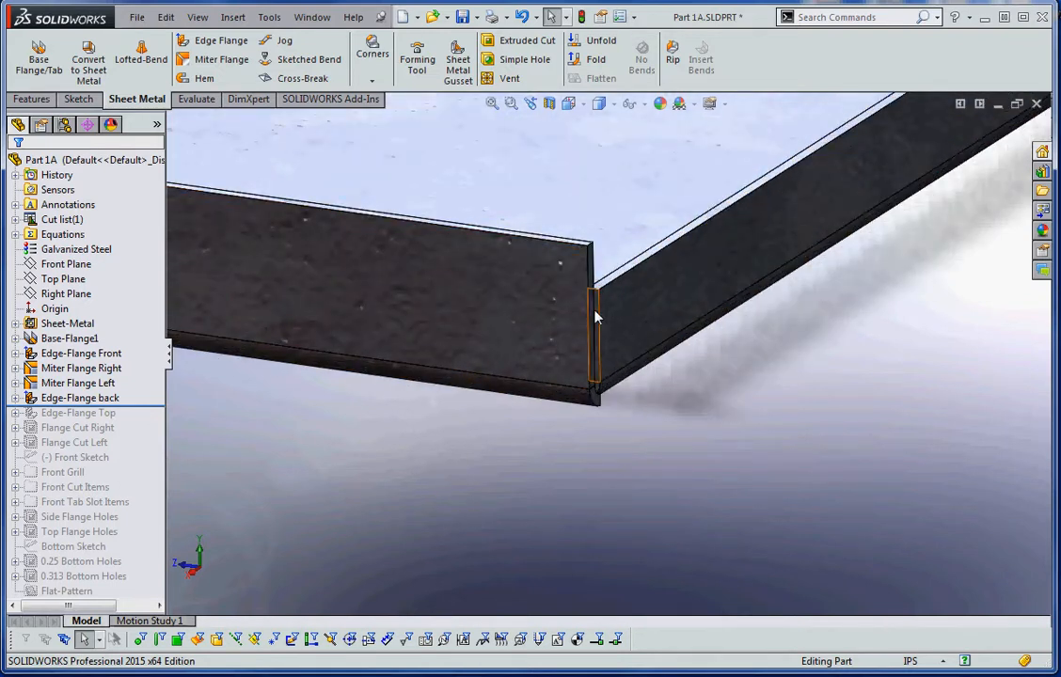
middle_click_drag(622, 415, 600, 419)
scroll(610, 402, "down", 4)
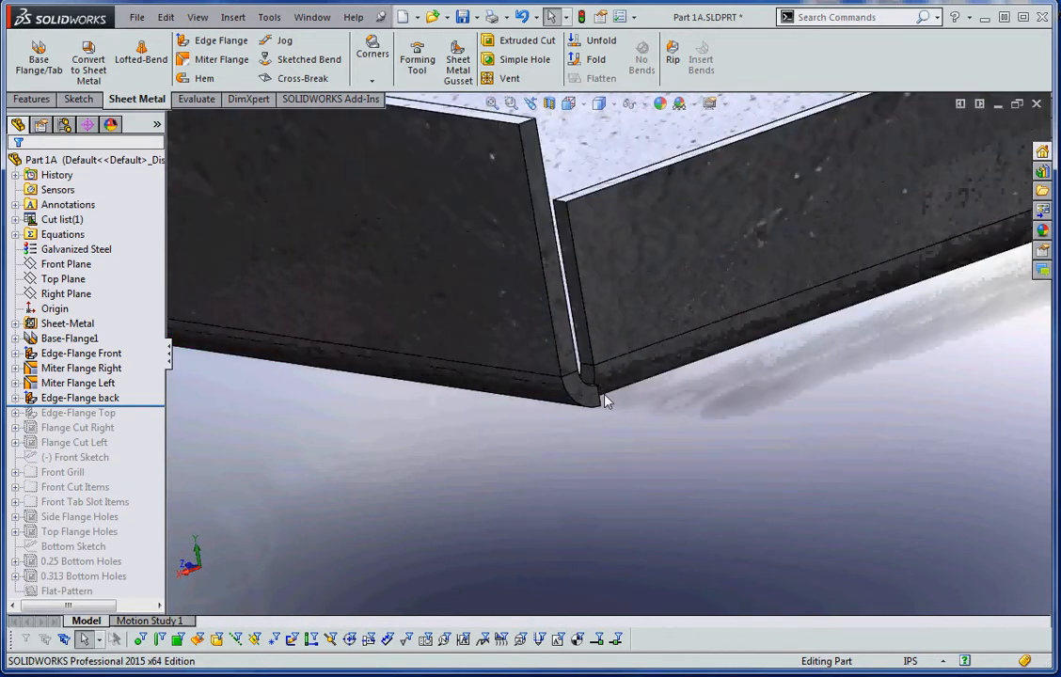
left_click(487, 382)
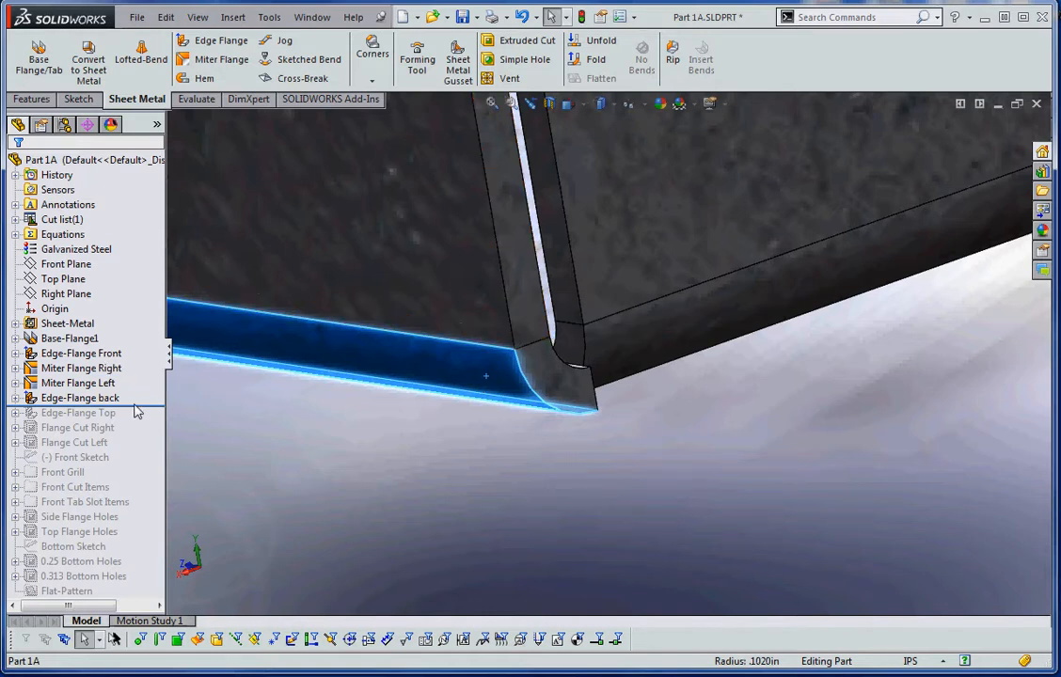
Step: Roll the feature history forward to include Edge-Flange Top and inspect the flanges around the part
left_click_drag(138, 407, 137, 428)
scroll(602, 353, "up", 8)
scroll(759, 337, "up", 5)
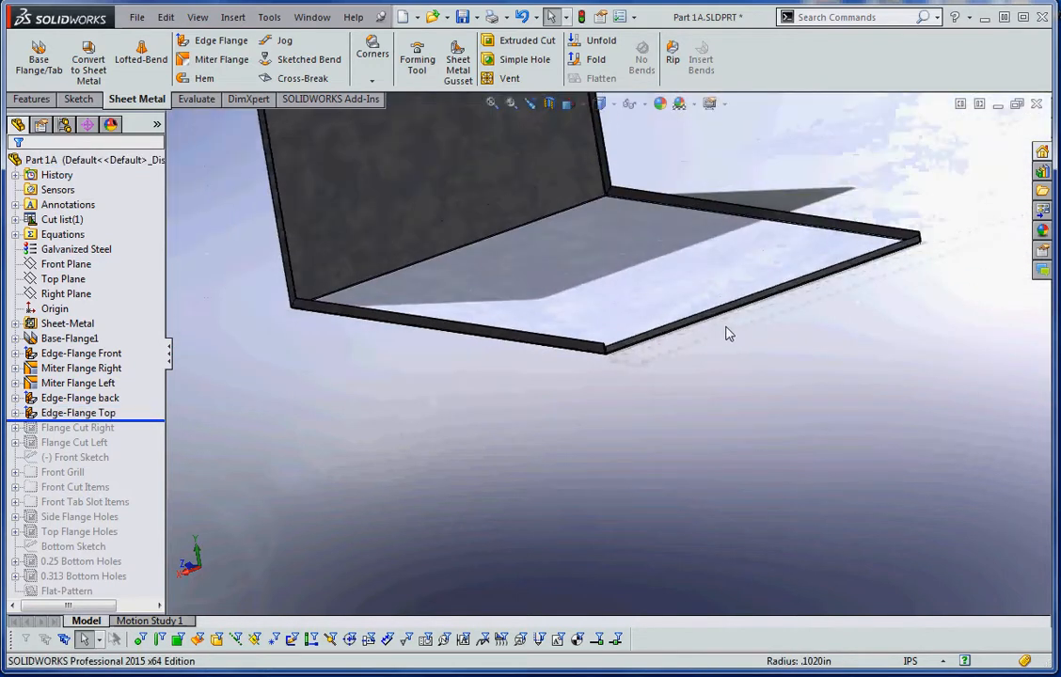
scroll(660, 278, "up", 6)
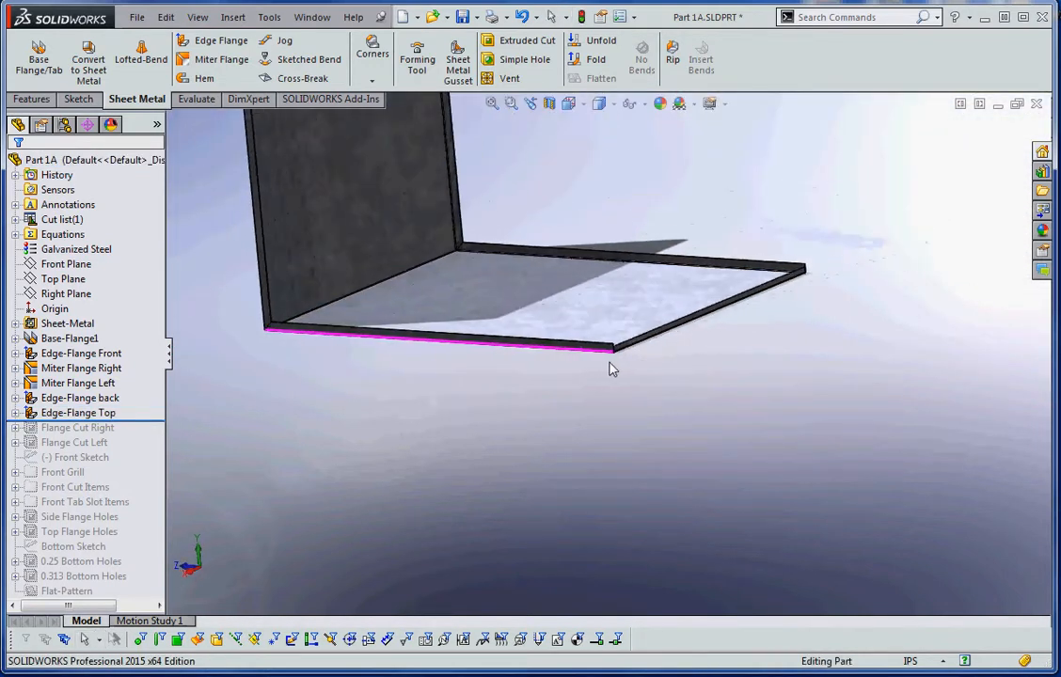
scroll(569, 294, "down", 5)
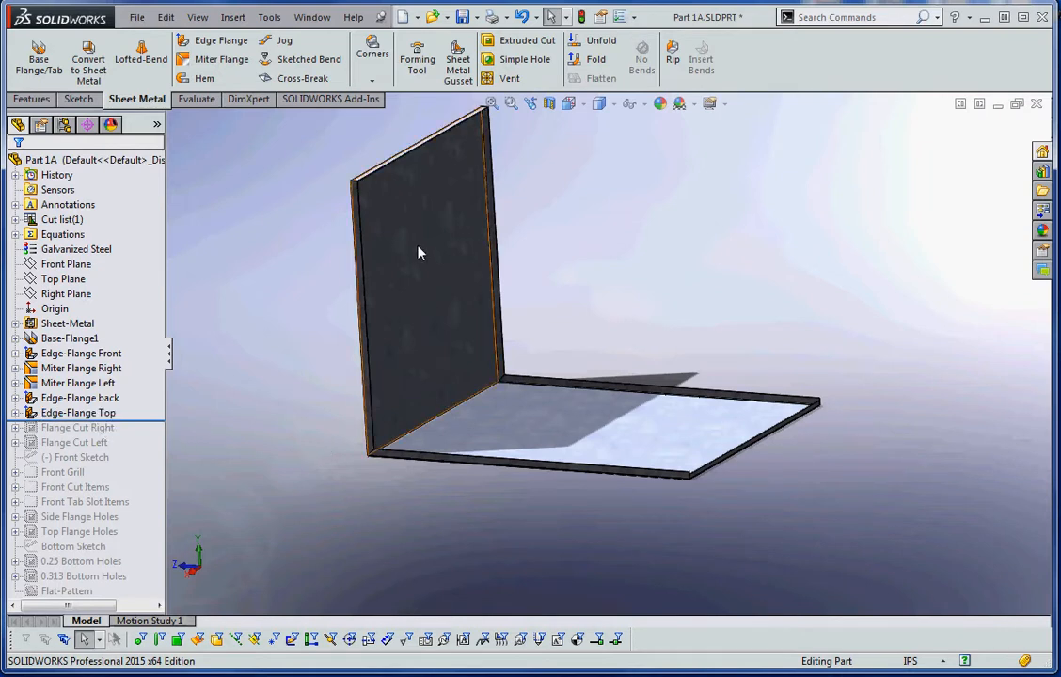
scroll(420, 253, "down", 2)
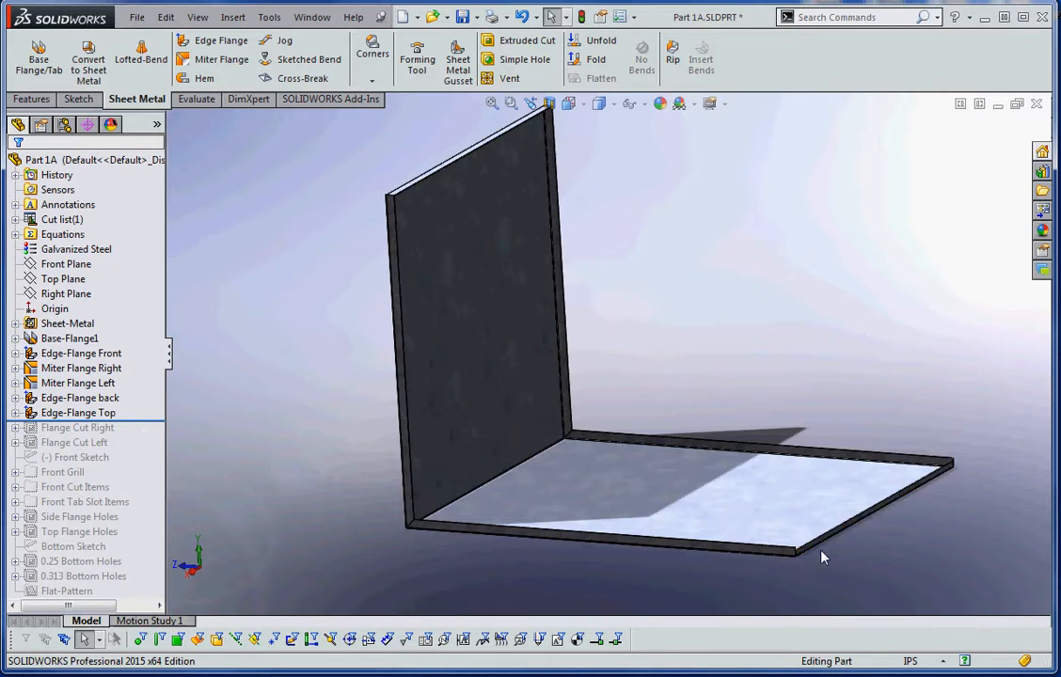
middle_click_drag(476, 396, 569, 365)
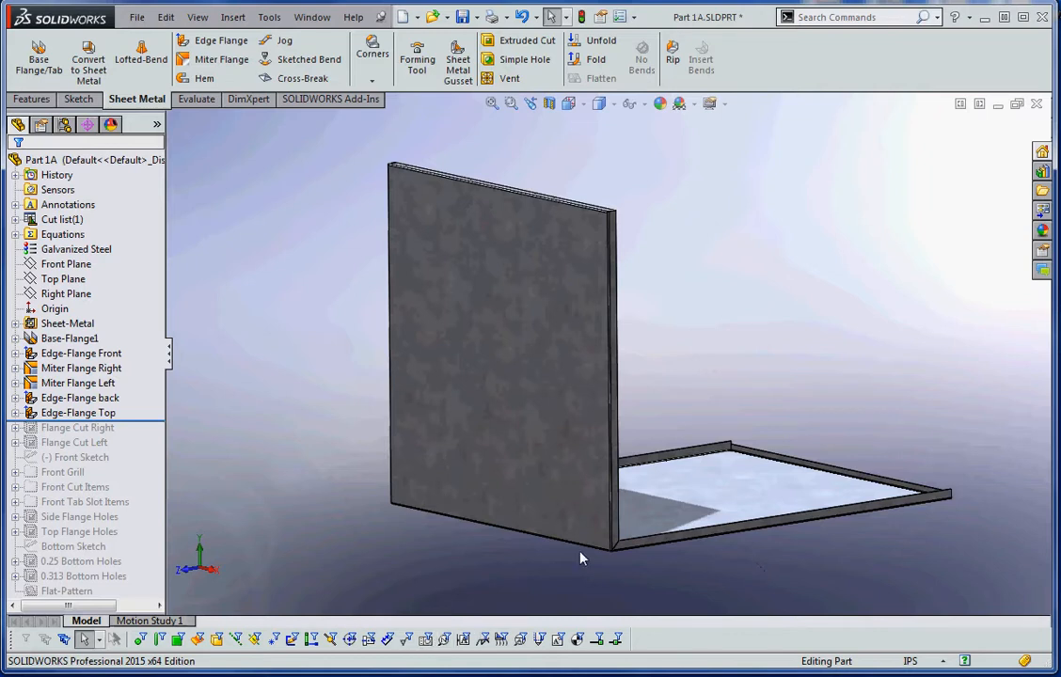
Step: Roll the history forward to include Flange Cut Right and display that cut's dimensions on the model
left_click_drag(126, 422, 126, 434)
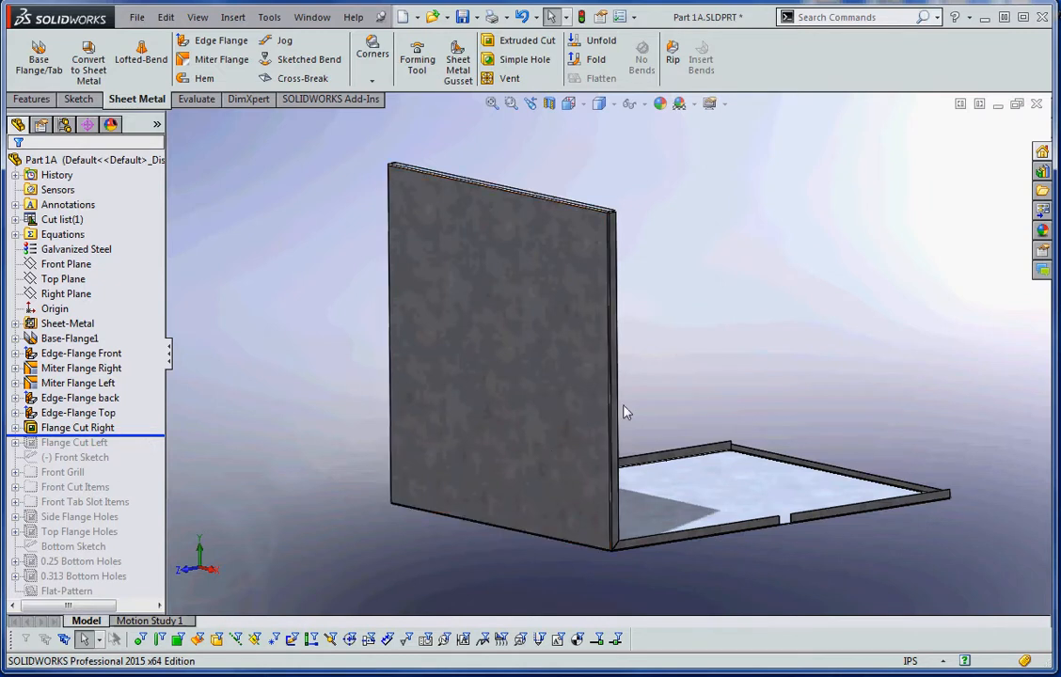
left_click(77, 428)
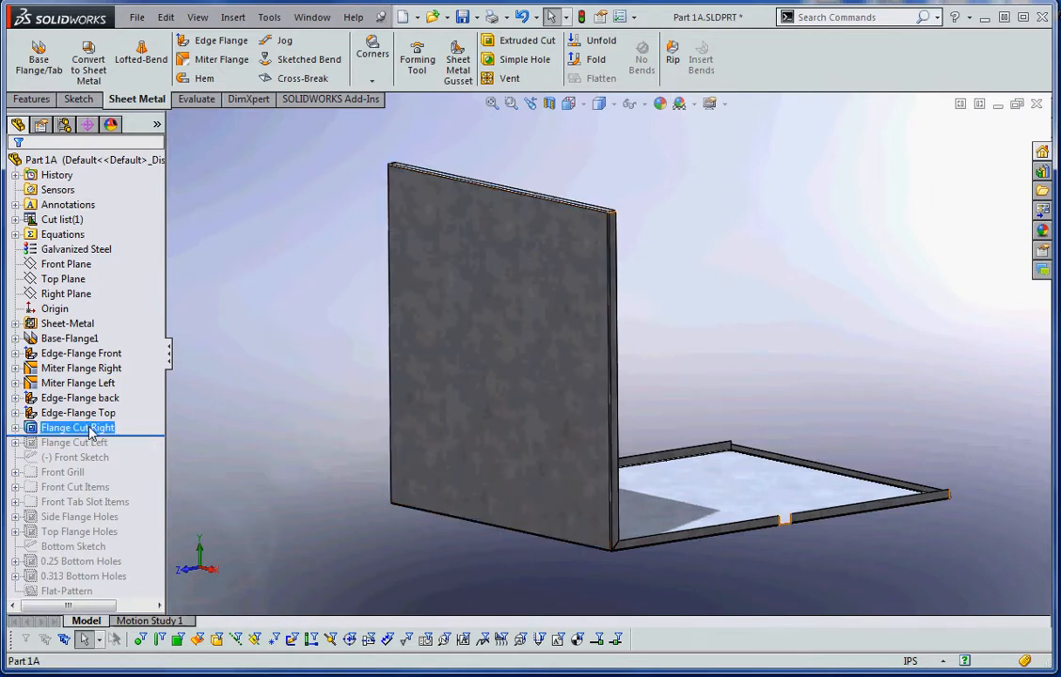
middle_click_drag(820, 578, 789, 591)
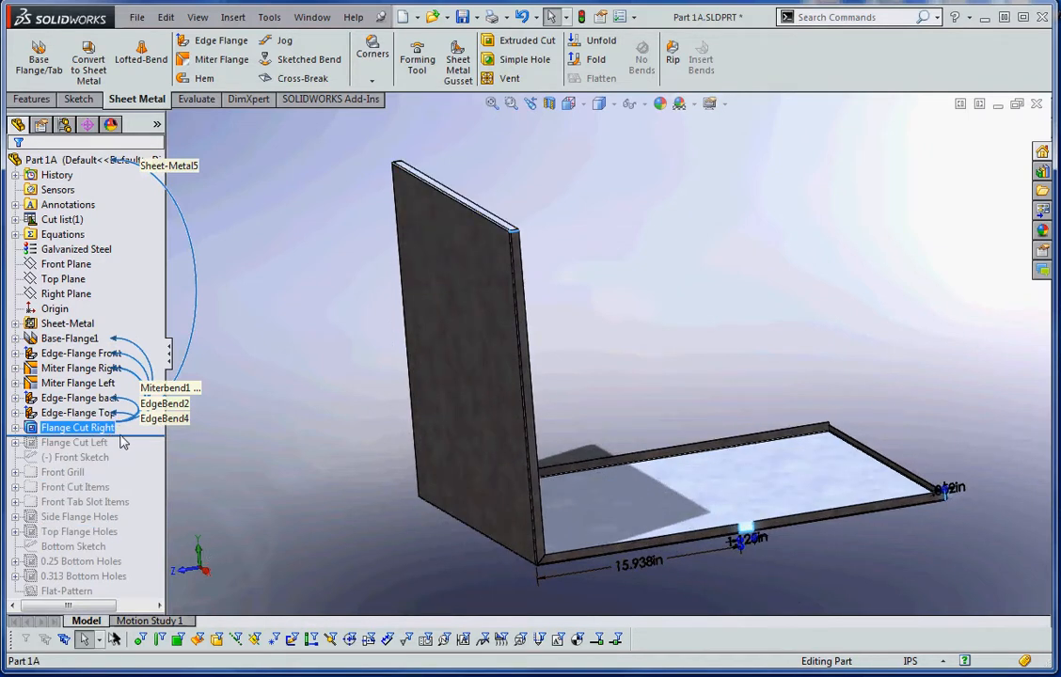
Step: Roll the feature history forward to include Flange Cut Left
mouse_move(121, 435)
left_mouse_down()
mouse_move(120, 466)
mouse_move(127, 455)
left_mouse_up()
left_click(102, 432)
left_click(75, 442)
left_click(782, 560)
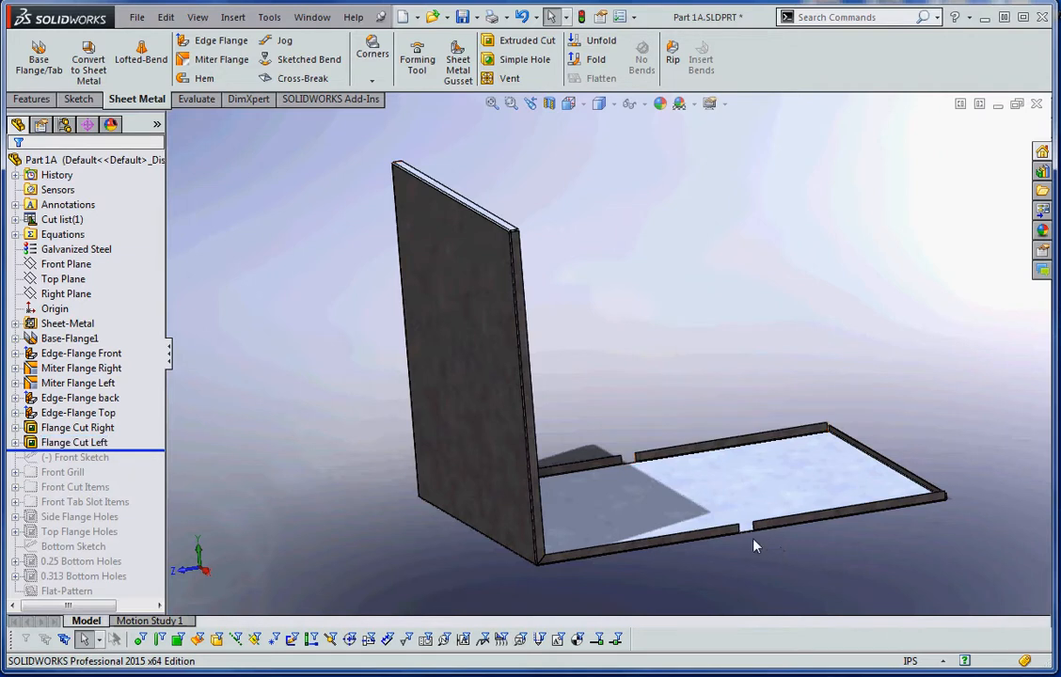
Step: Reveal the sketch under Flange Cut Right and highlight it on the model
left_click(15, 428)
left_click(76, 443)
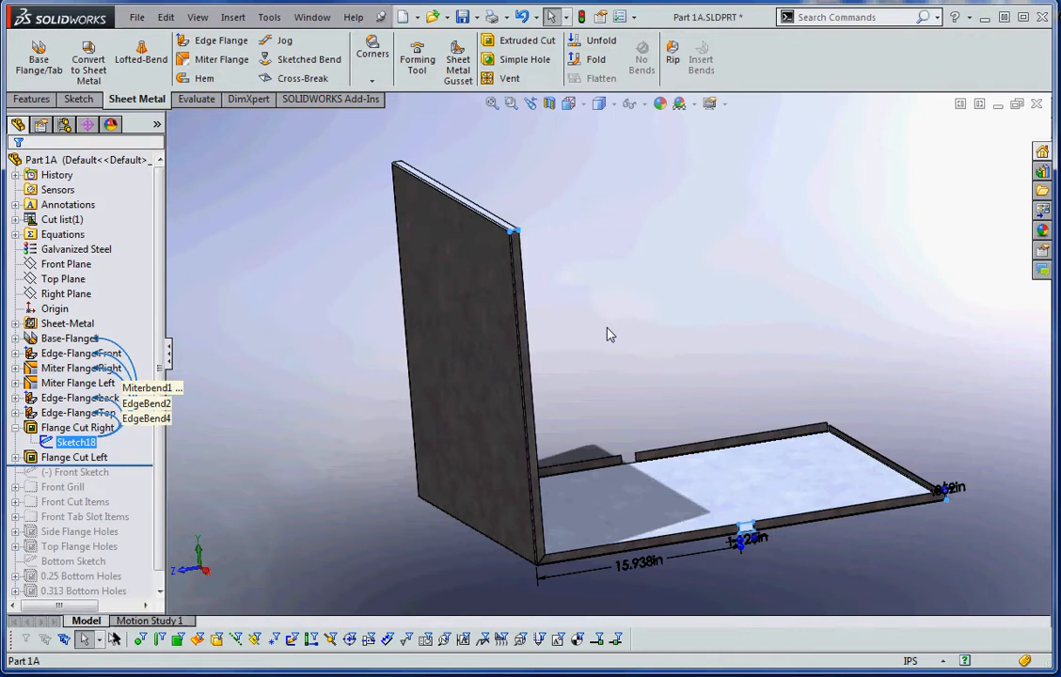
Step: Inspect the flange cut at the front panel's top corner, and roll the feature history forward to include Front Sketch
scroll(513, 236, "down", 10)
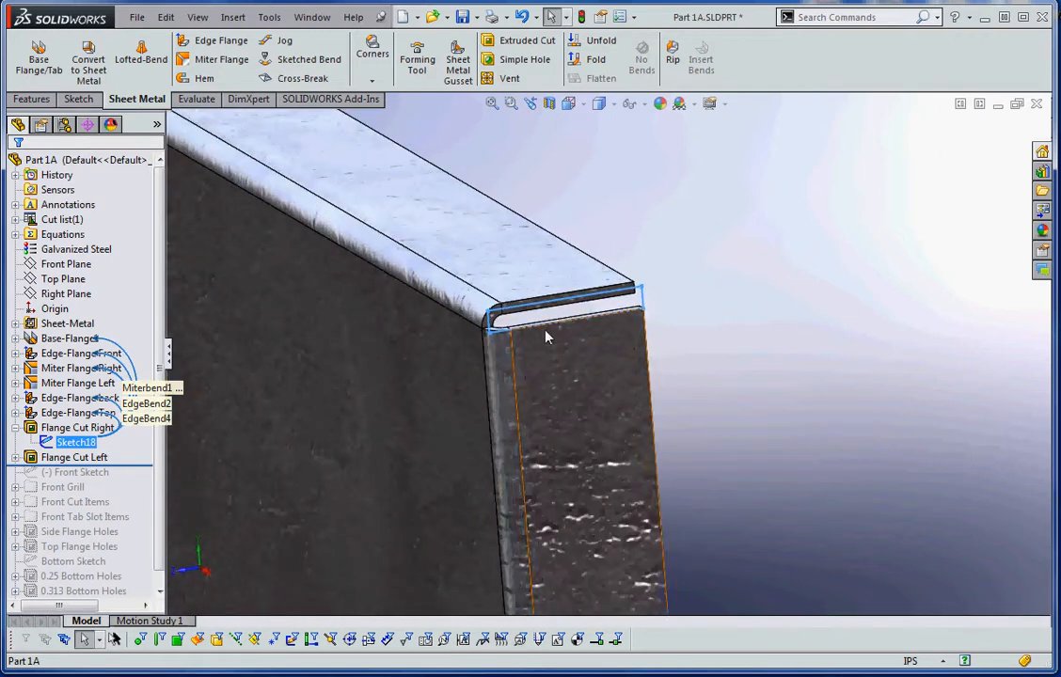
scroll(649, 356, "up", 10)
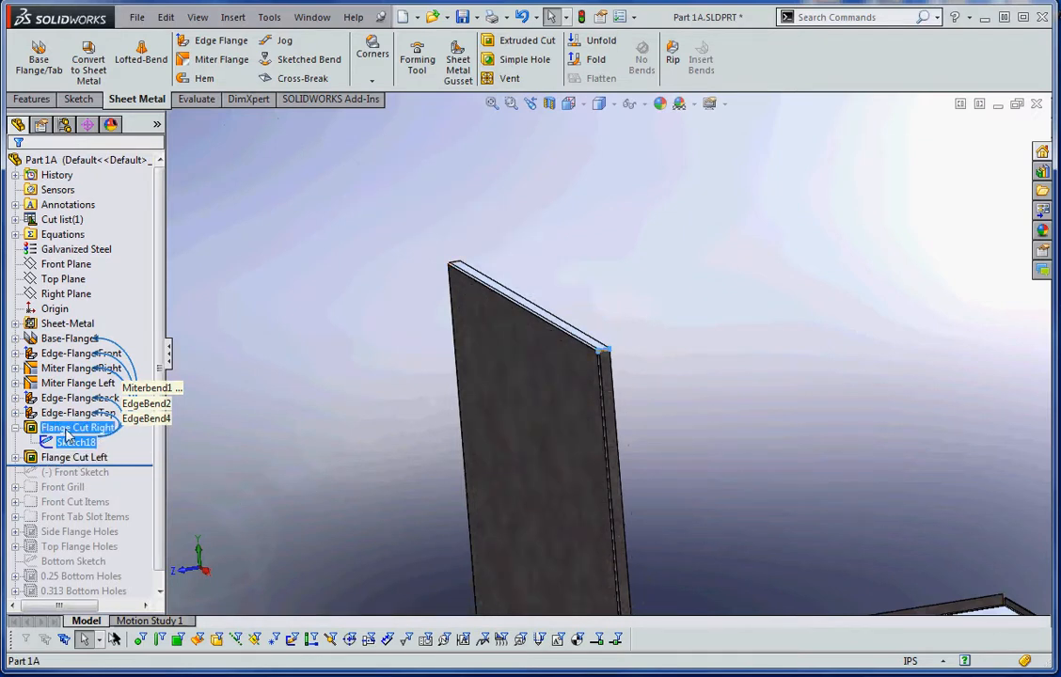
mouse_move(134, 472)
left_mouse_down()
mouse_move(132, 502)
mouse_move(134, 482)
left_mouse_up()
scroll(715, 480, "up", 5)
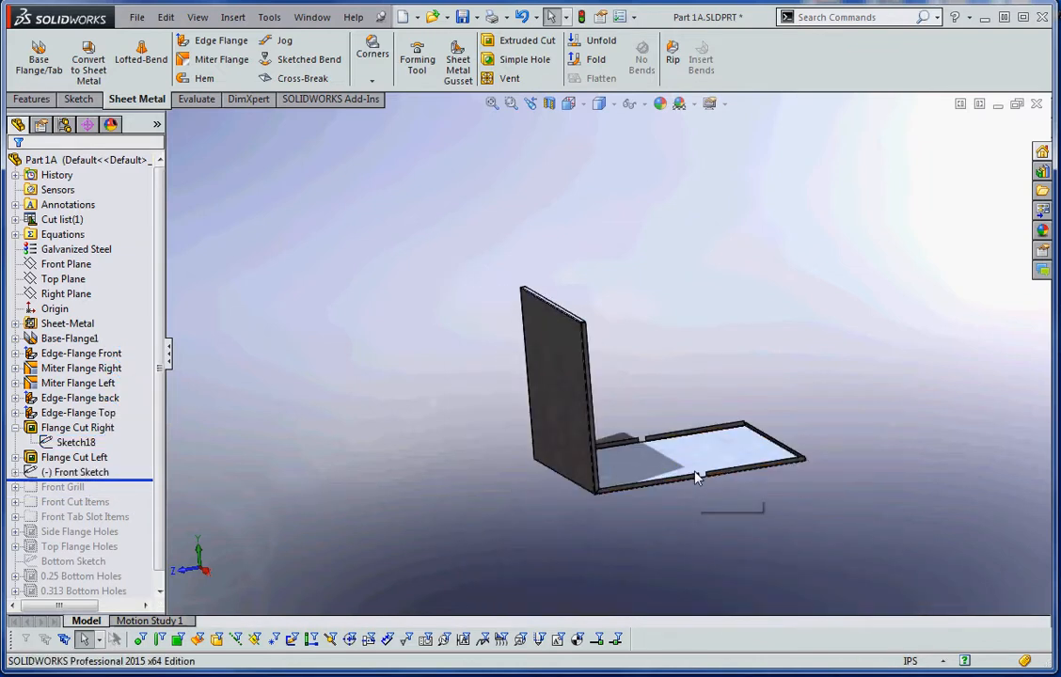
scroll(696, 517, "down", 2)
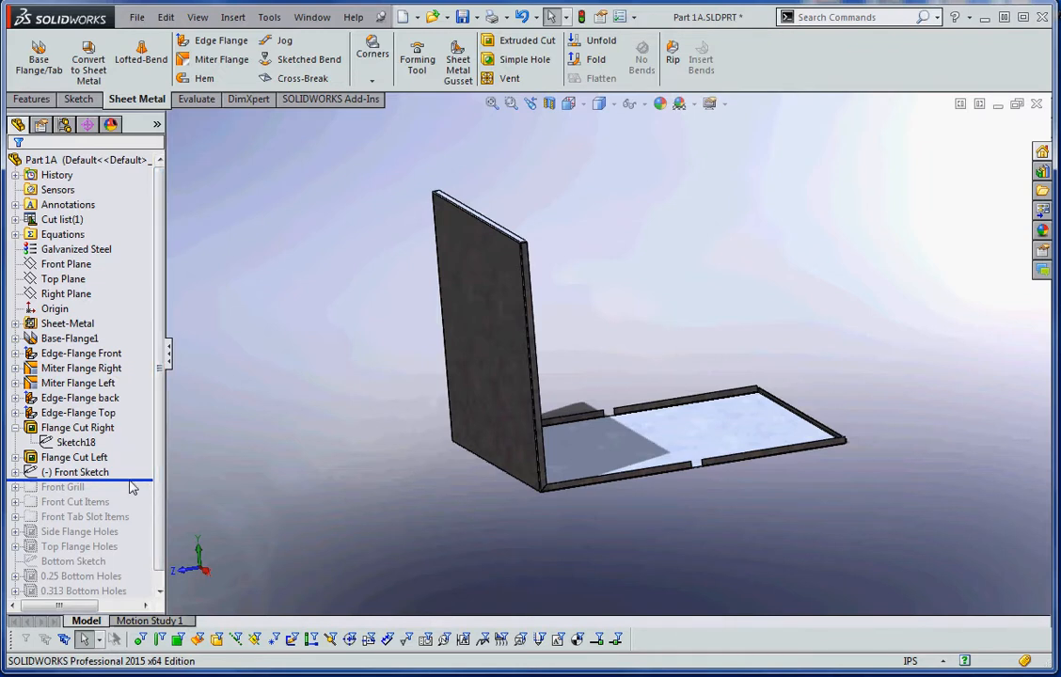
Step: Roll the history forward to include the Front Grill folder, expand it, and highlight Front Grill Cut on the model
mouse_move(132, 480)
left_mouse_down()
mouse_move(130, 505)
mouse_move(132, 495)
left_mouse_up()
middle_click_drag(365, 490, 382, 476)
key("z")
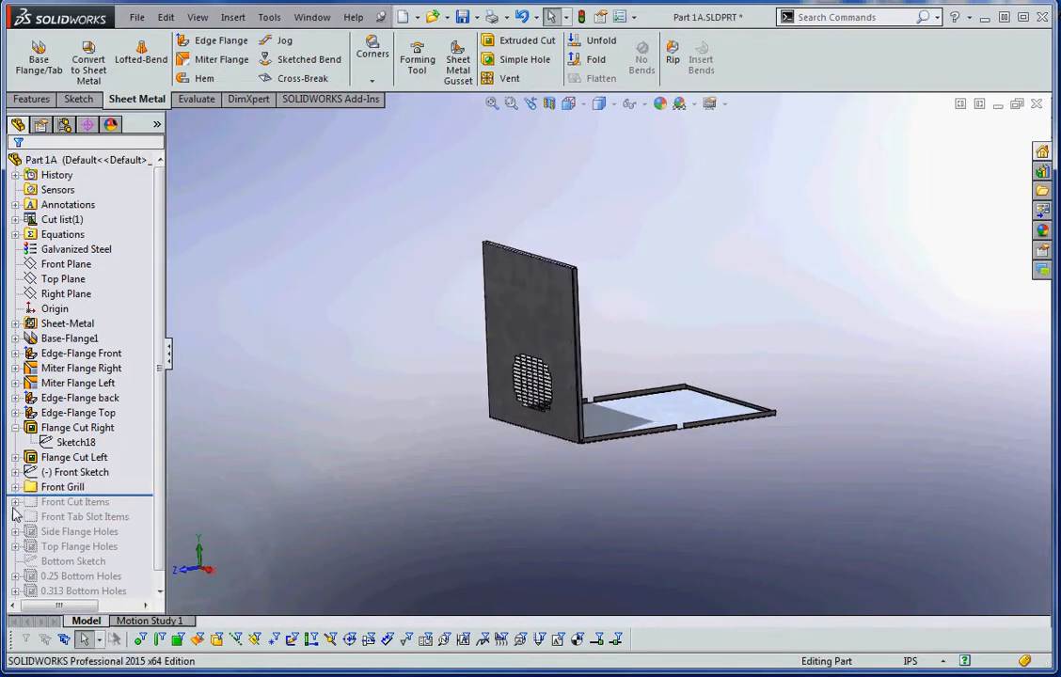
left_click(15, 487)
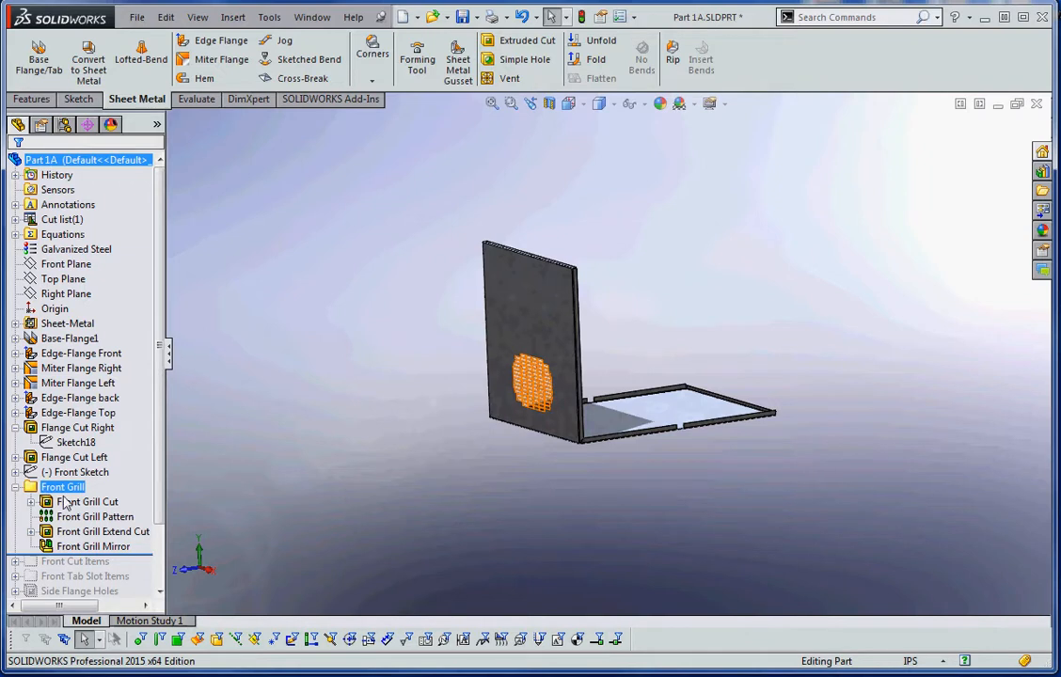
left_click(91, 502)
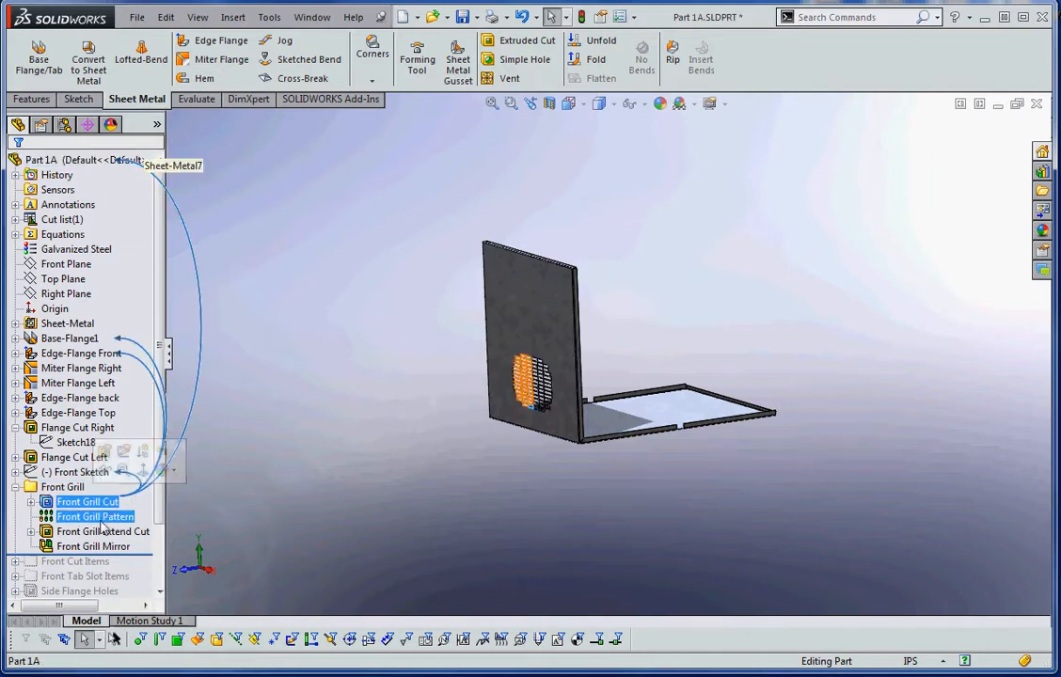
Step: Roll the history back to just after Front Grill Cut and inspect the single grill slot on the front panel
left_click_drag(136, 552, 140, 510)
left_click_drag(151, 561, 137, 509)
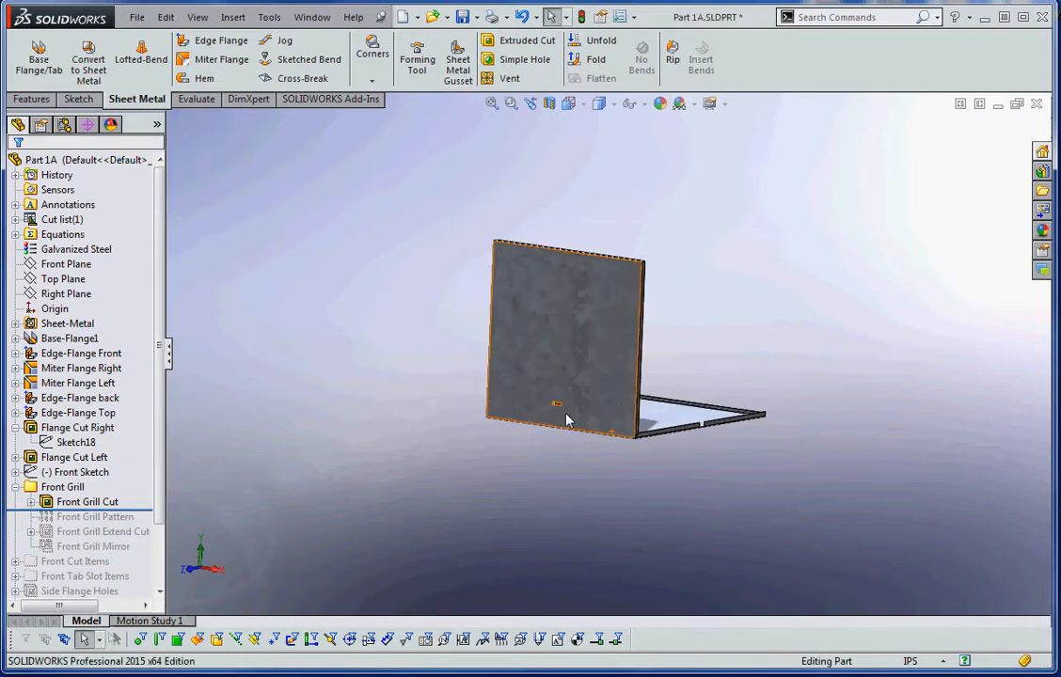
scroll(569, 417, "down", 10)
Step: Expand Front Grill Cut and show its sketch, Sketch21, on the model
left_click(66, 562)
left_click(31, 502)
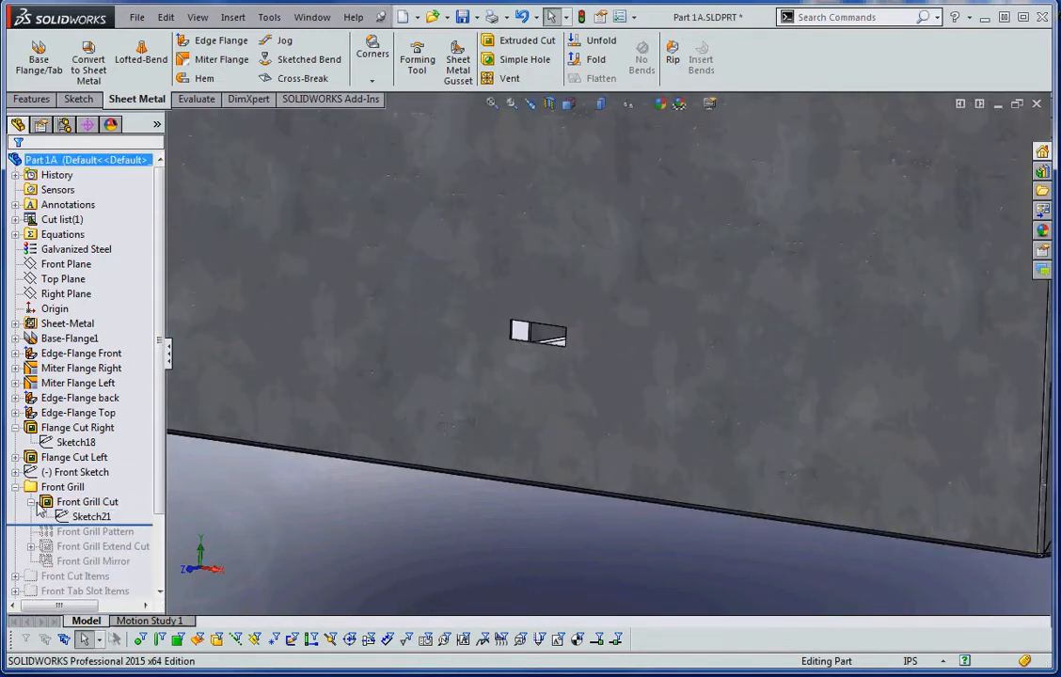
right_click(76, 514)
mouse_move(422, 514)
middle_mouse_down()
mouse_move(425, 453)
mouse_move(513, 429)
middle_mouse_up()
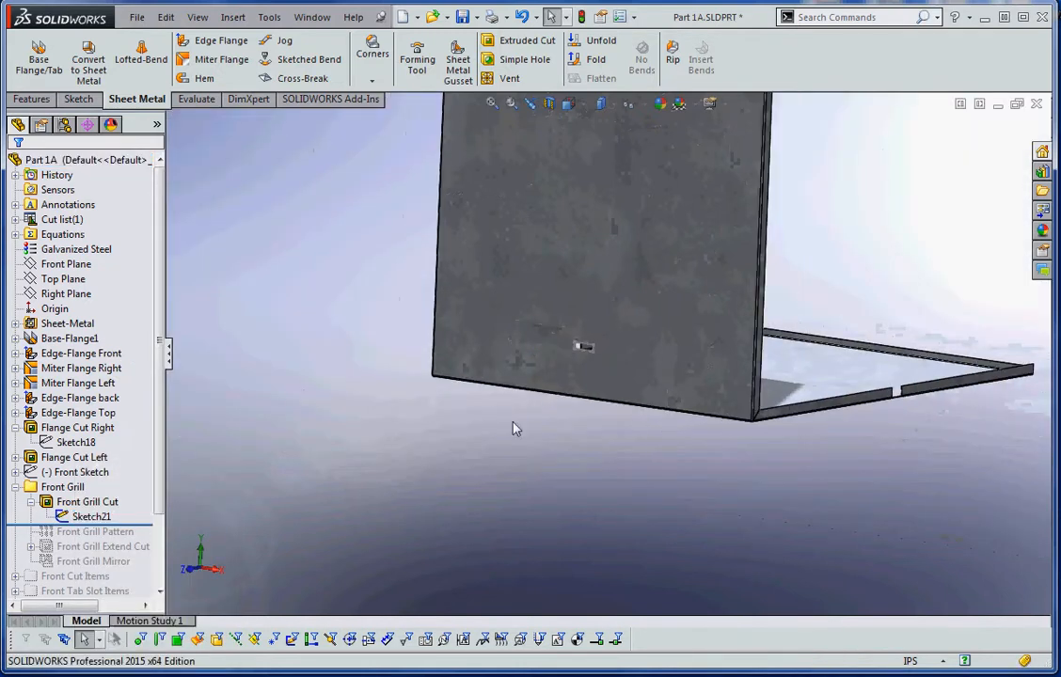
Step: Show Front Sketch on the front panel and examine its layout lines around the grill slot
left_click(71, 473)
right_click(68, 481)
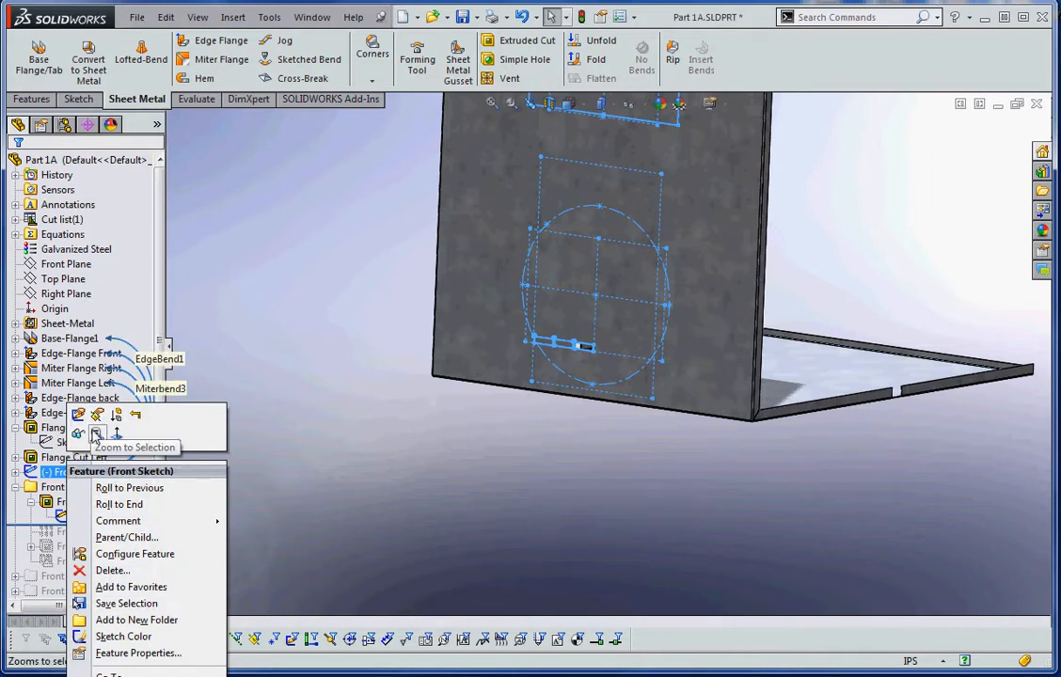
left_click(331, 431)
scroll(602, 344, "down", 3)
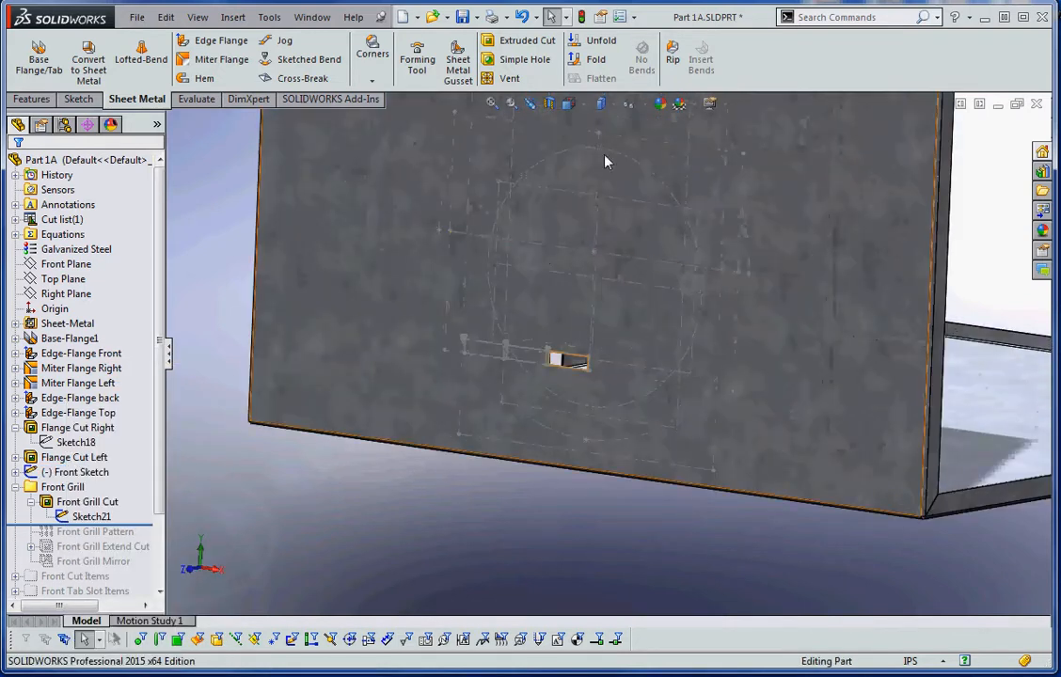
scroll(610, 196, "up", 3)
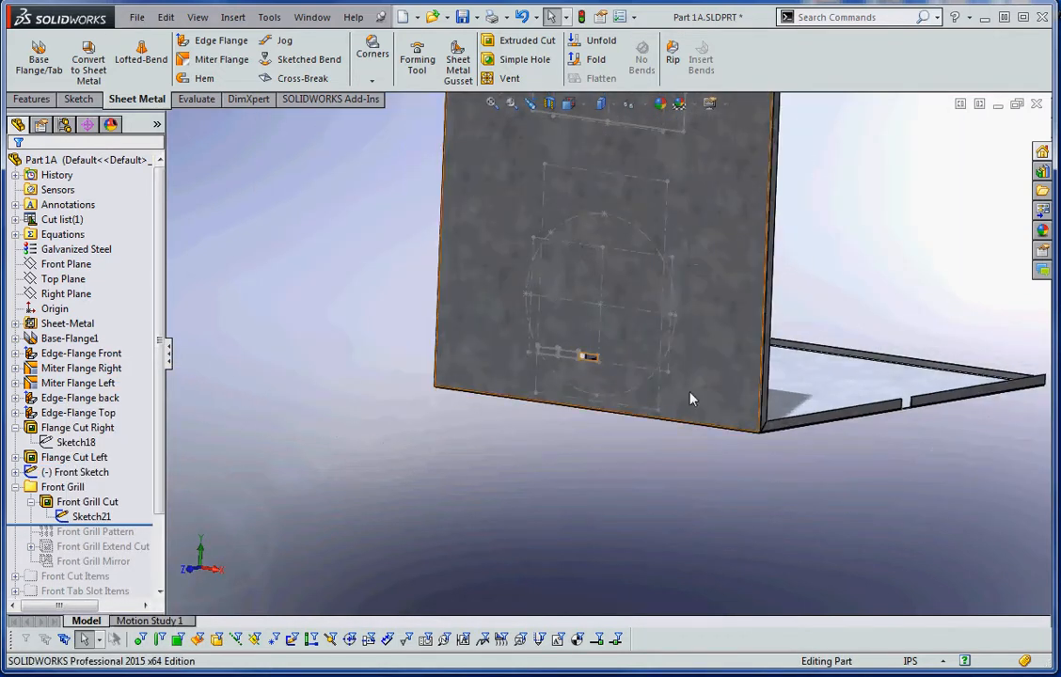
scroll(602, 358, "down", 2)
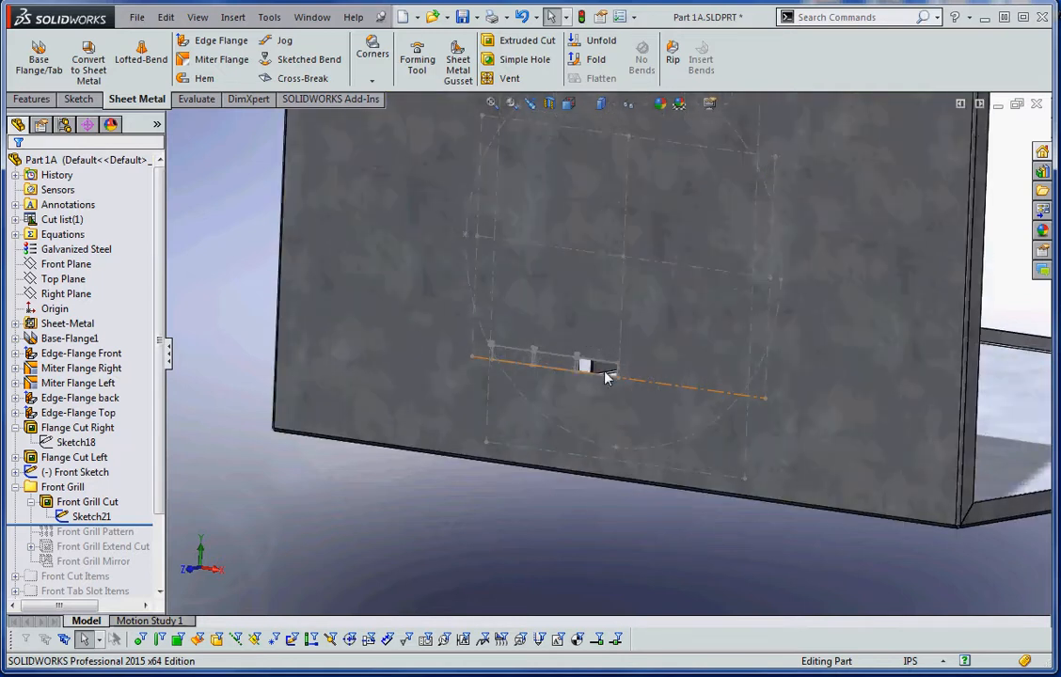
Step: Hide Sketch21 and roll the history forward to include Front Grill Pattern
right_click(89, 515)
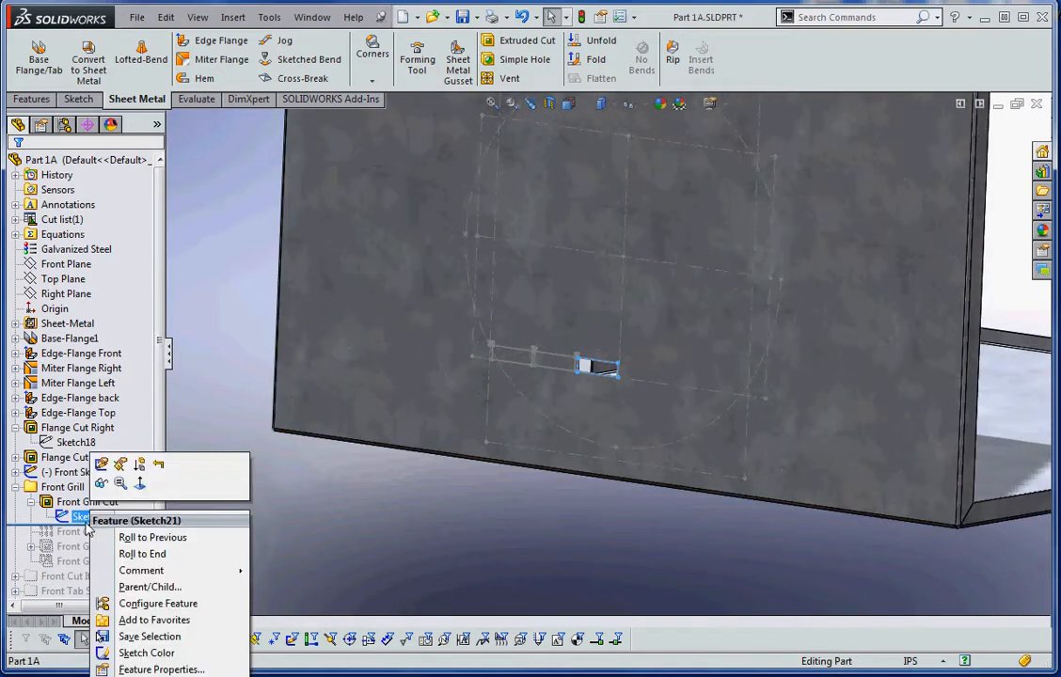
left_click(101, 484)
left_click_drag(147, 526, 148, 534)
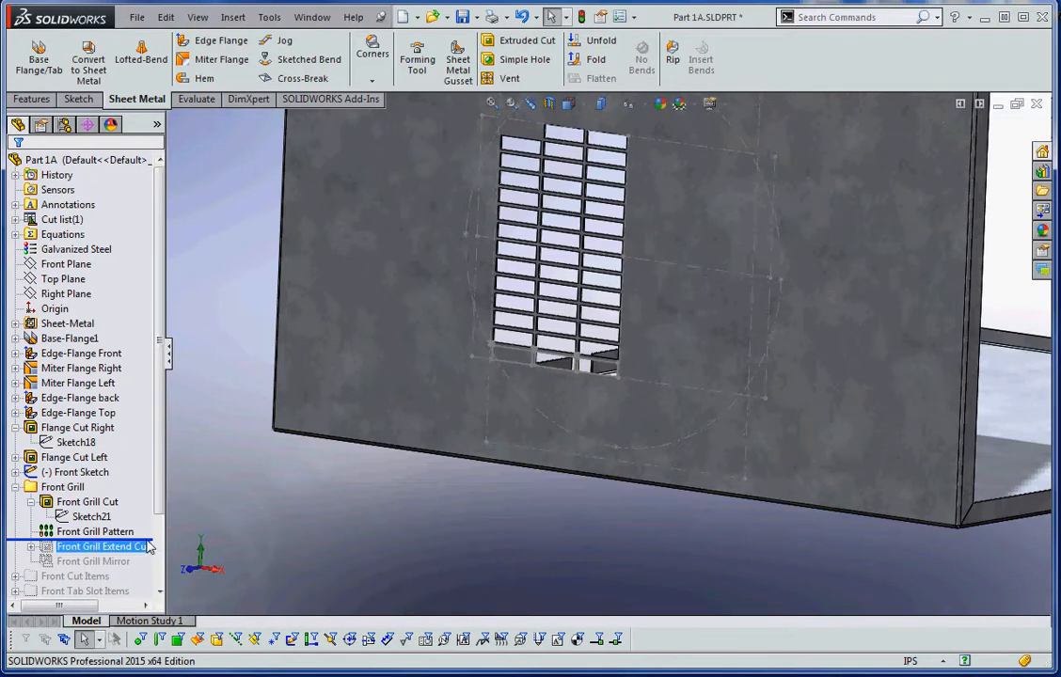
Step: Roll the history forward through Front Grill Extend Cut and Front Grill Mirror to complete the grill
left_click_drag(149, 538, 150, 554)
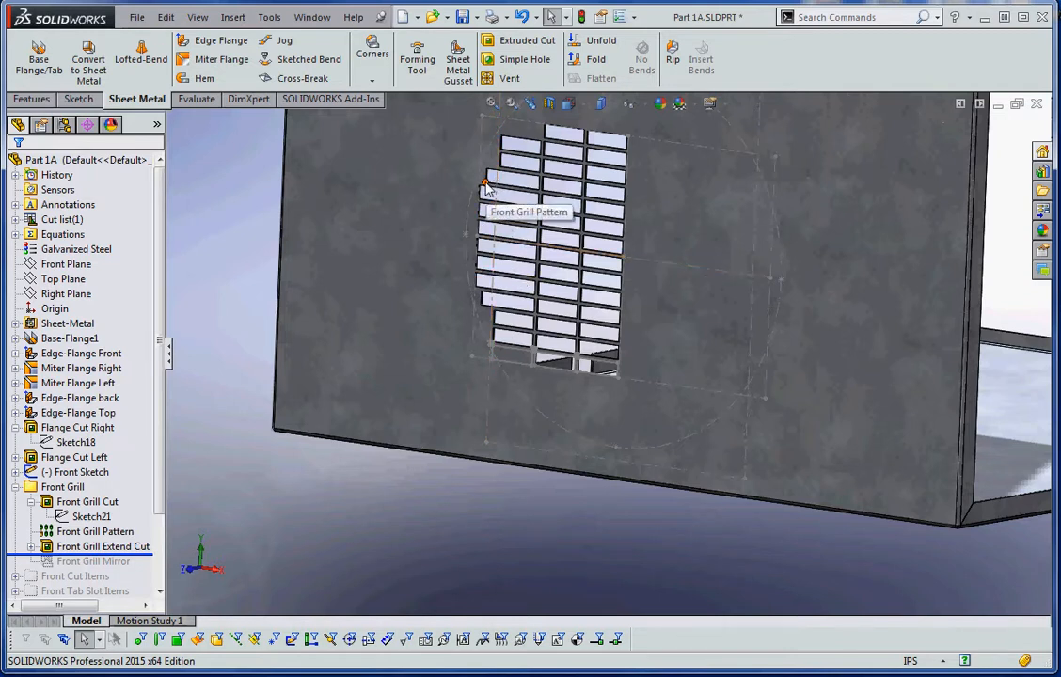
left_click(129, 564)
mouse_move(137, 557)
left_mouse_down()
mouse_move(144, 577)
mouse_move(146, 569)
left_mouse_up()
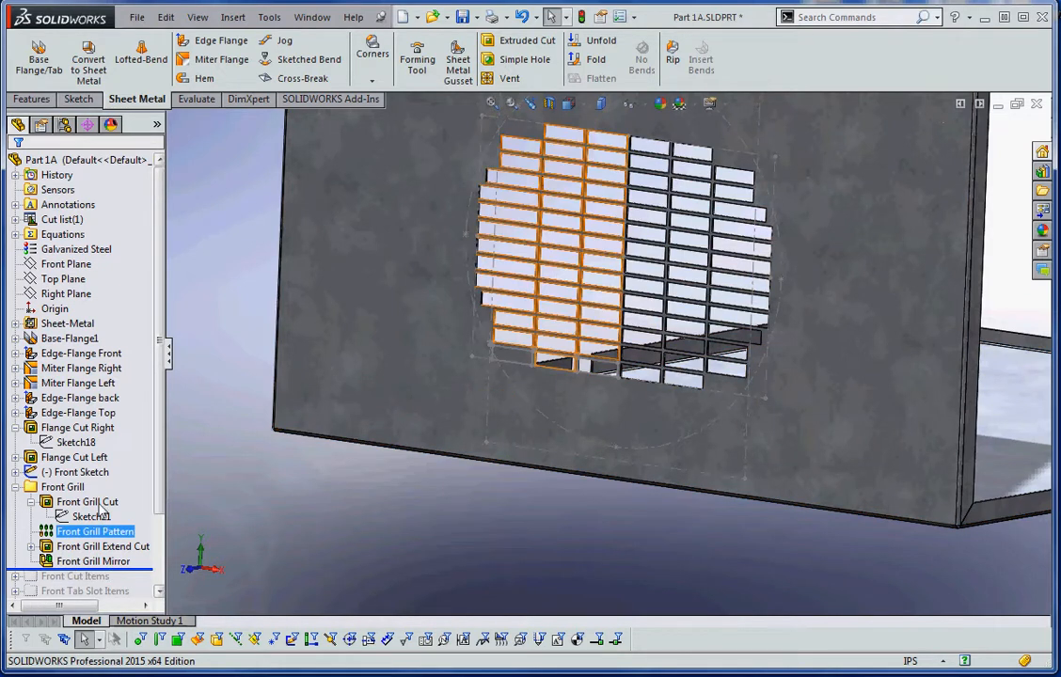
Step: Roll the history forward to include Front Cut Items, and compare the front panel's openings with Front Sketch
scroll(162, 510, "down", 2)
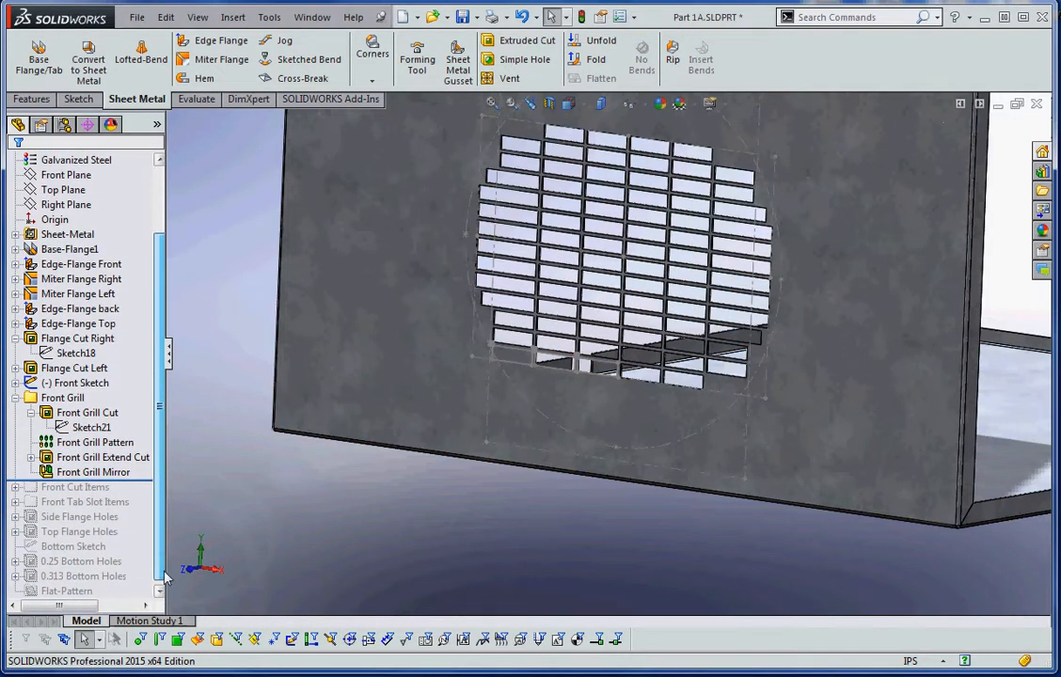
left_click_drag(145, 481, 146, 496)
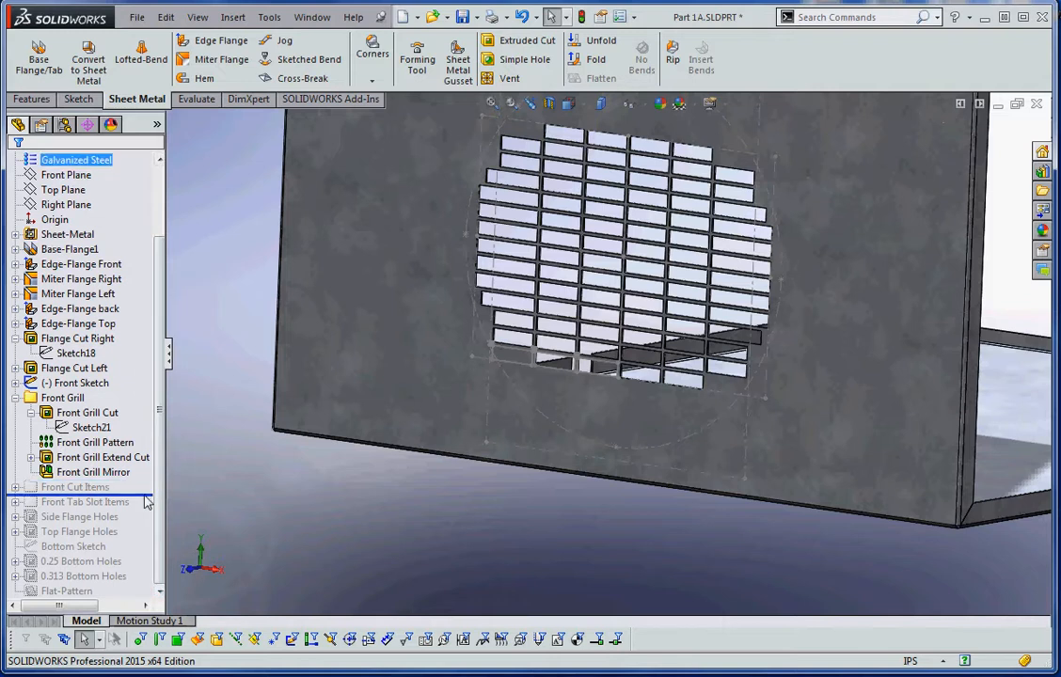
scroll(633, 513, "up", 6)
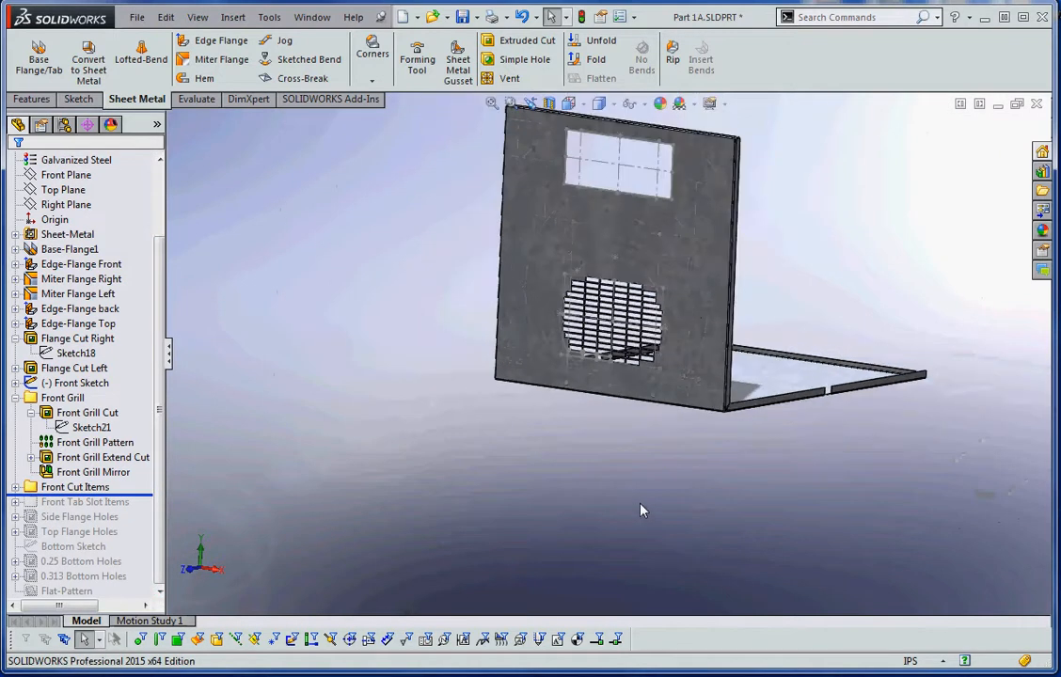
scroll(690, 242, "down", 3)
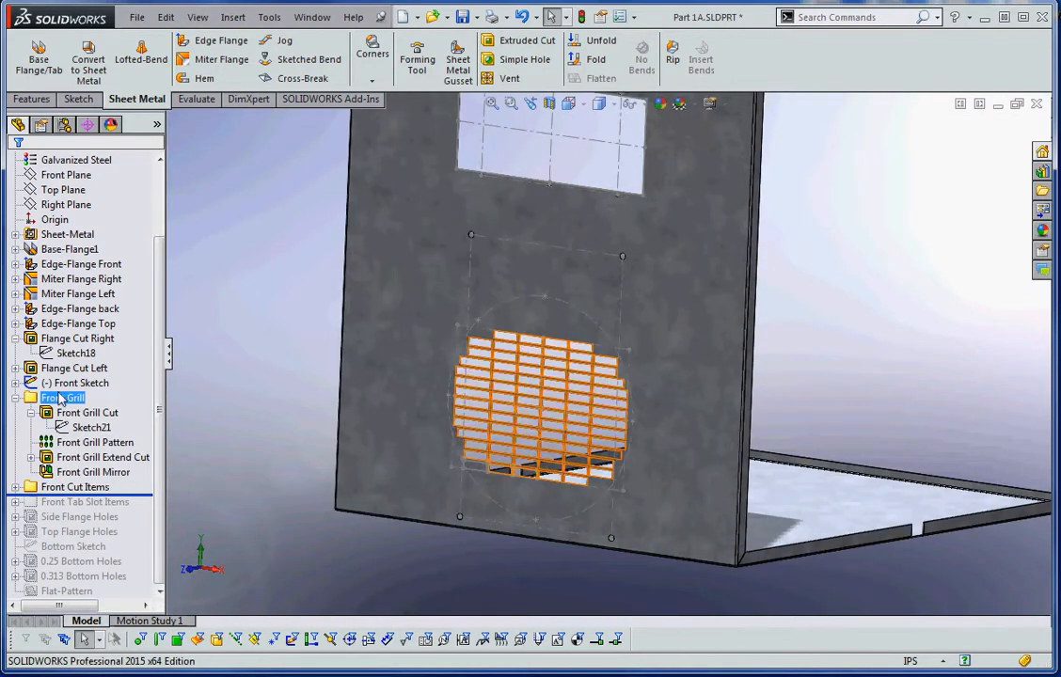
mouse_move(58, 387)
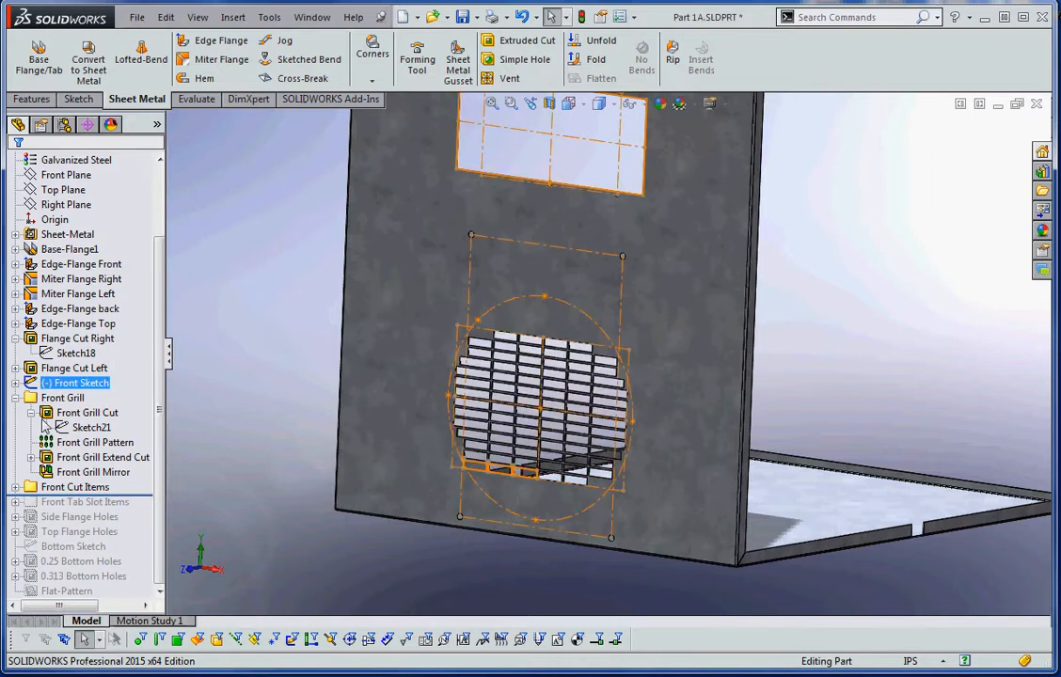
Step: Roll the feature history forward to include Front Tab Slot Items
left_click(131, 503)
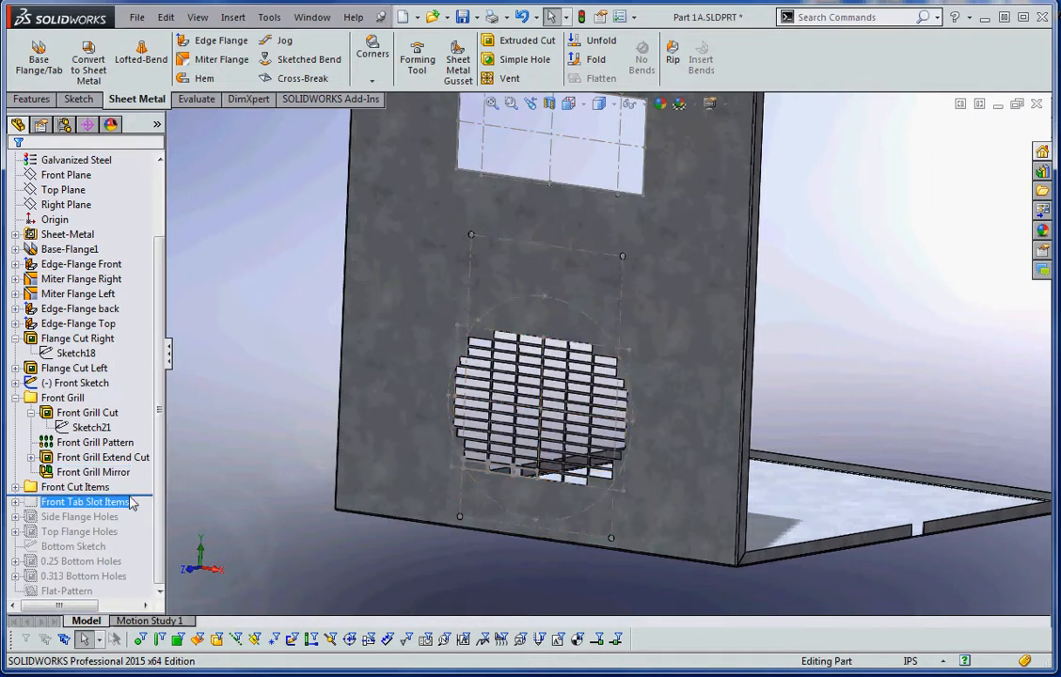
mouse_move(130, 496)
left_mouse_down()
mouse_move(126, 552)
mouse_move(131, 509)
left_mouse_up()
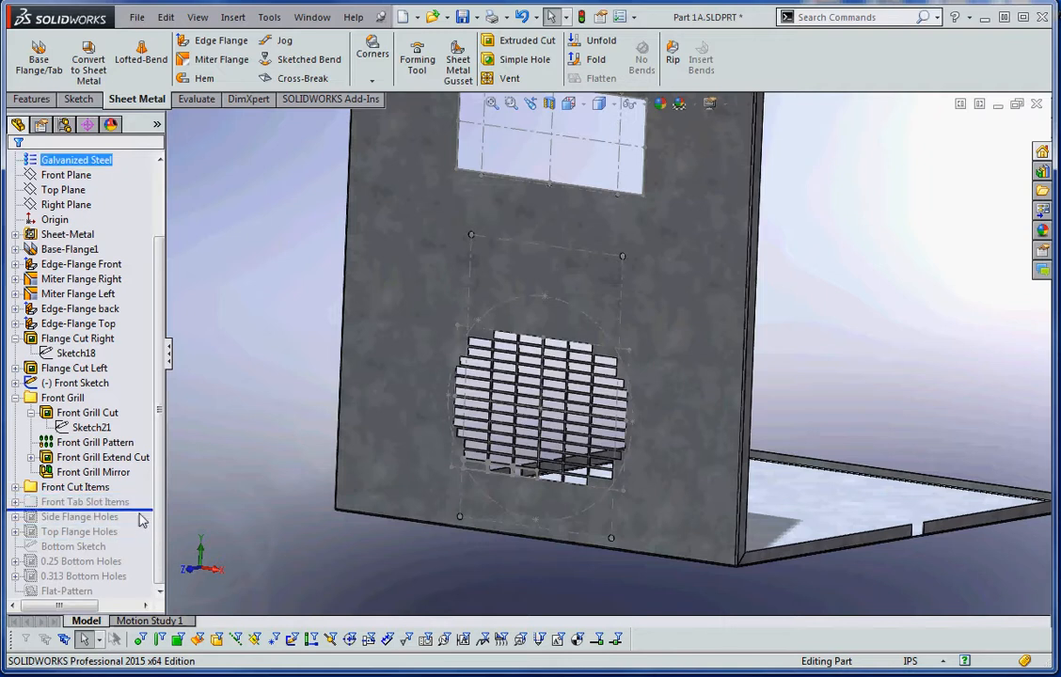
Step: Open Front Sketch for editing
left_click(62, 398)
left_click(81, 383)
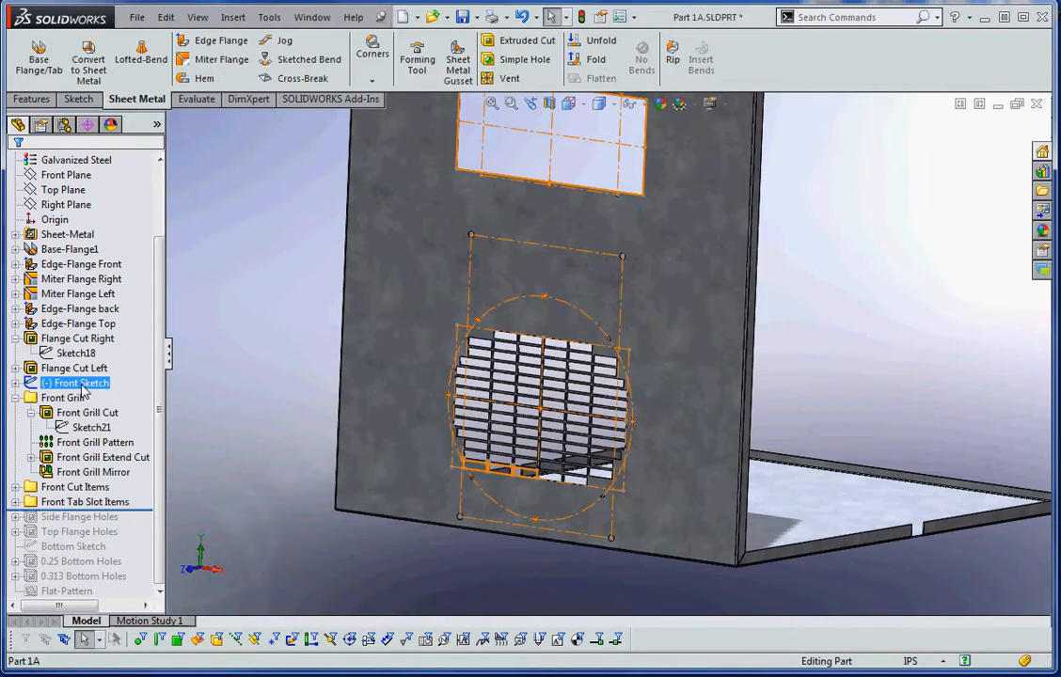
right_click(83, 383)
left_click(91, 339)
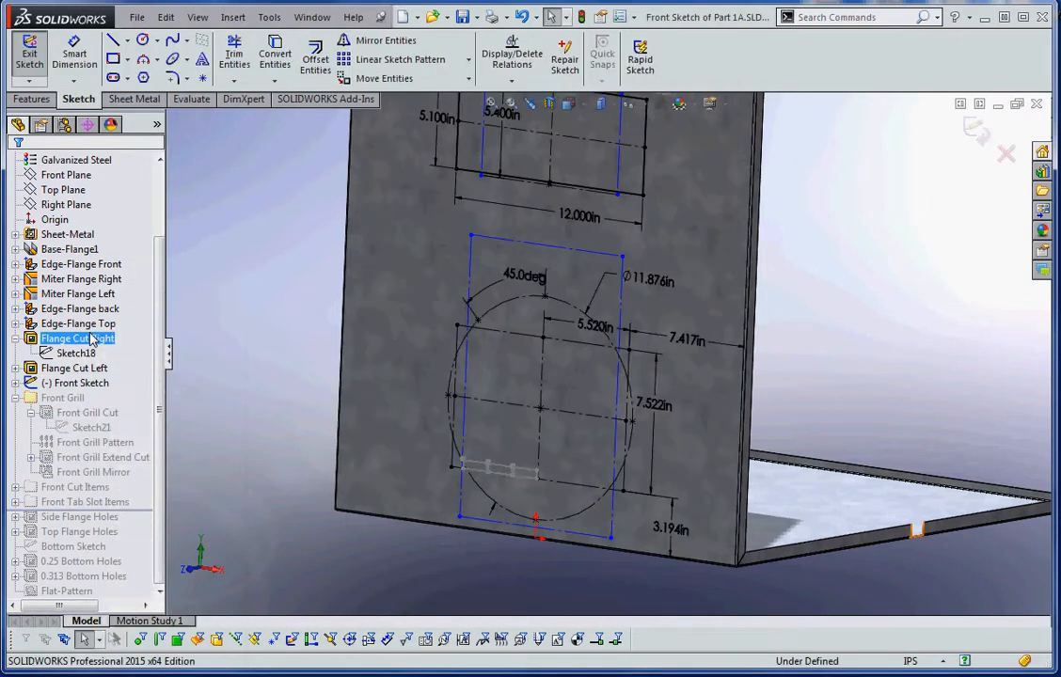
Step: Widen the dashed construction rectangle at the upper window, leaving about 1.04 in between its side and the window's edge
scroll(607, 301, "up", 3)
scroll(612, 310, "down", 6)
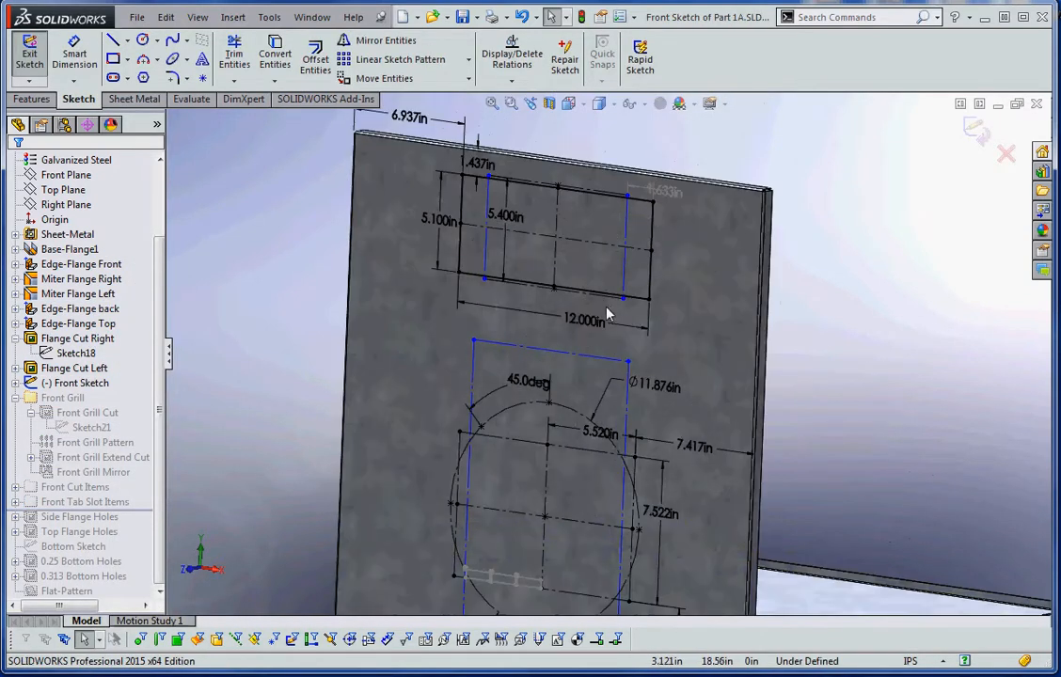
scroll(637, 348, "up", 3)
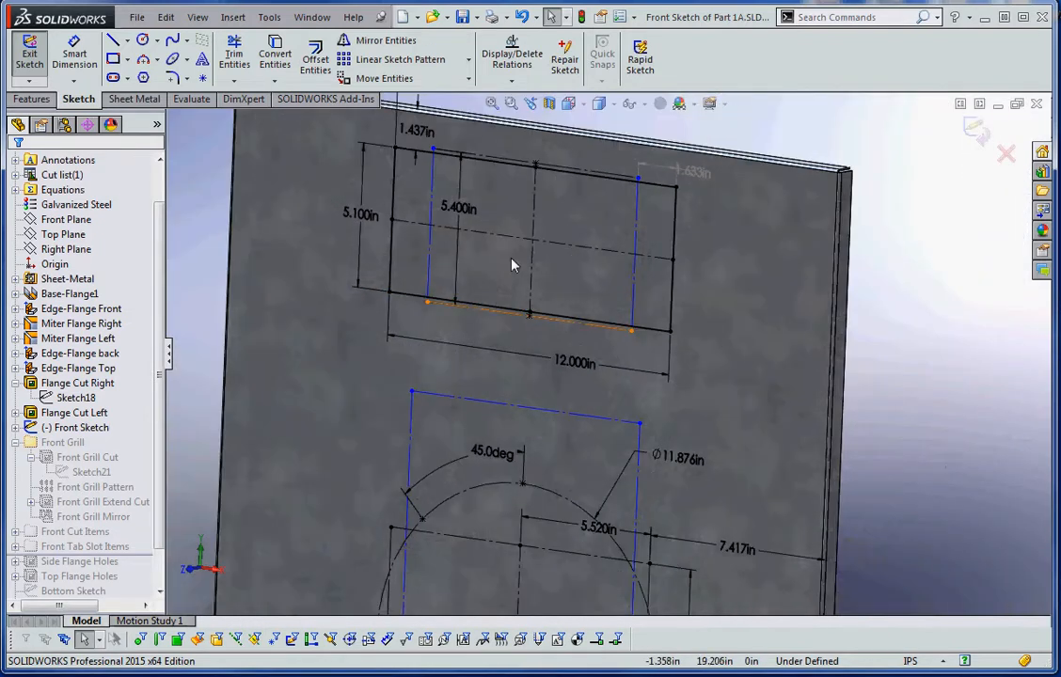
scroll(562, 254, "down", 2)
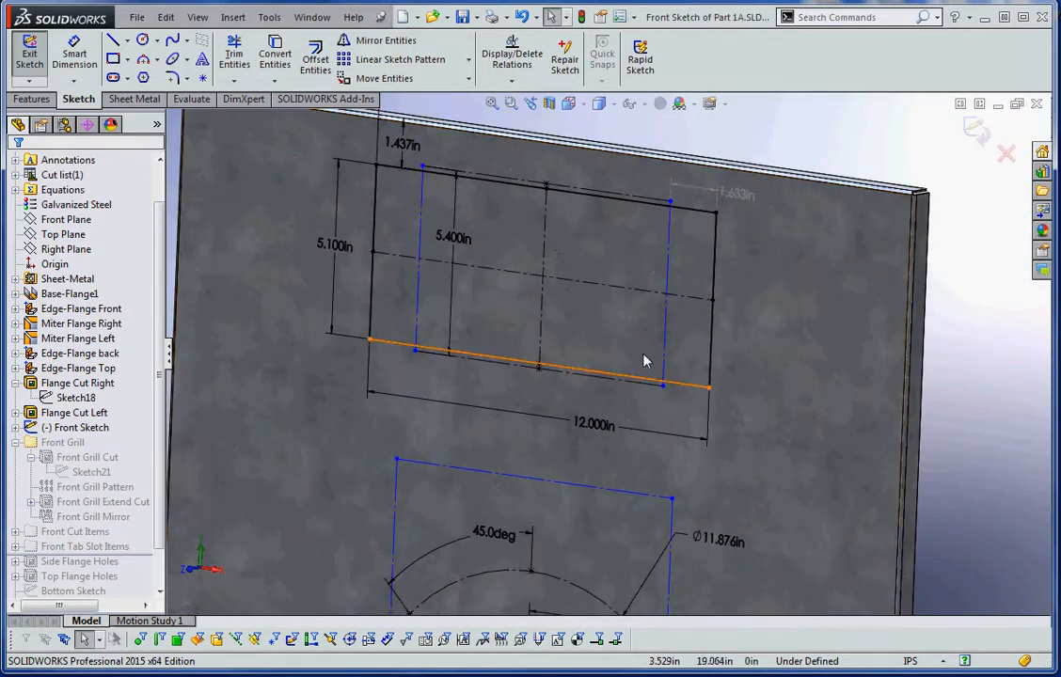
left_click_drag(670, 325, 684, 346)
left_click(791, 386)
scroll(790, 384, "up", 2)
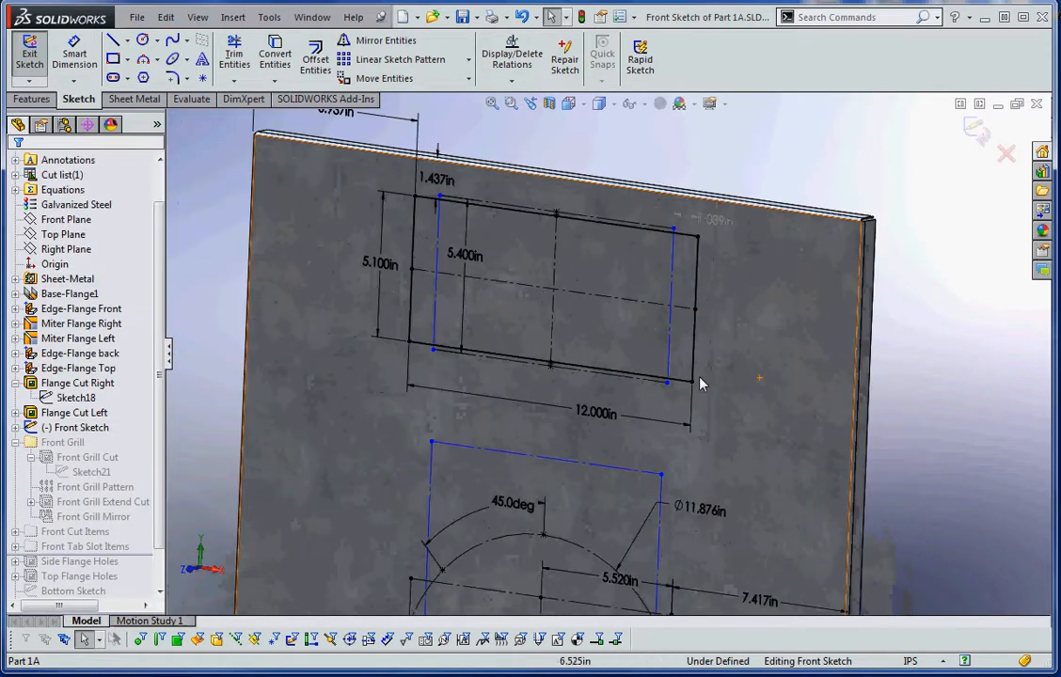
Step: Lower the upper corner of the dashed construction rectangle over the grill circle to about Y 14.7 in, and rebuild the part
scroll(505, 395, "up", 2)
scroll(503, 403, "down", 2)
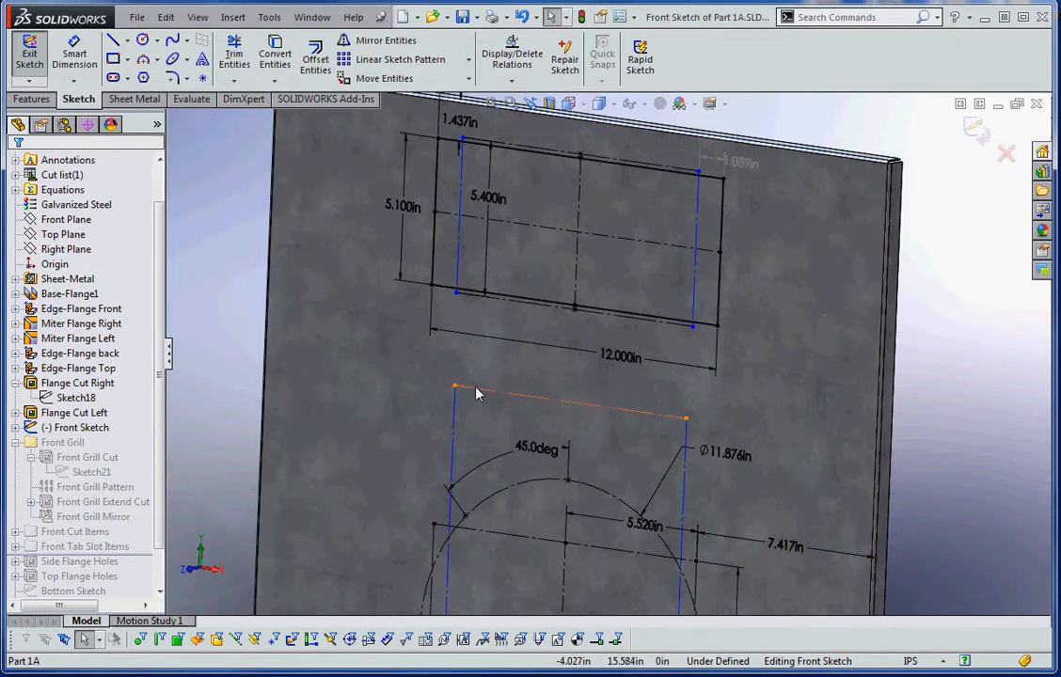
left_click_drag(457, 388, 458, 418)
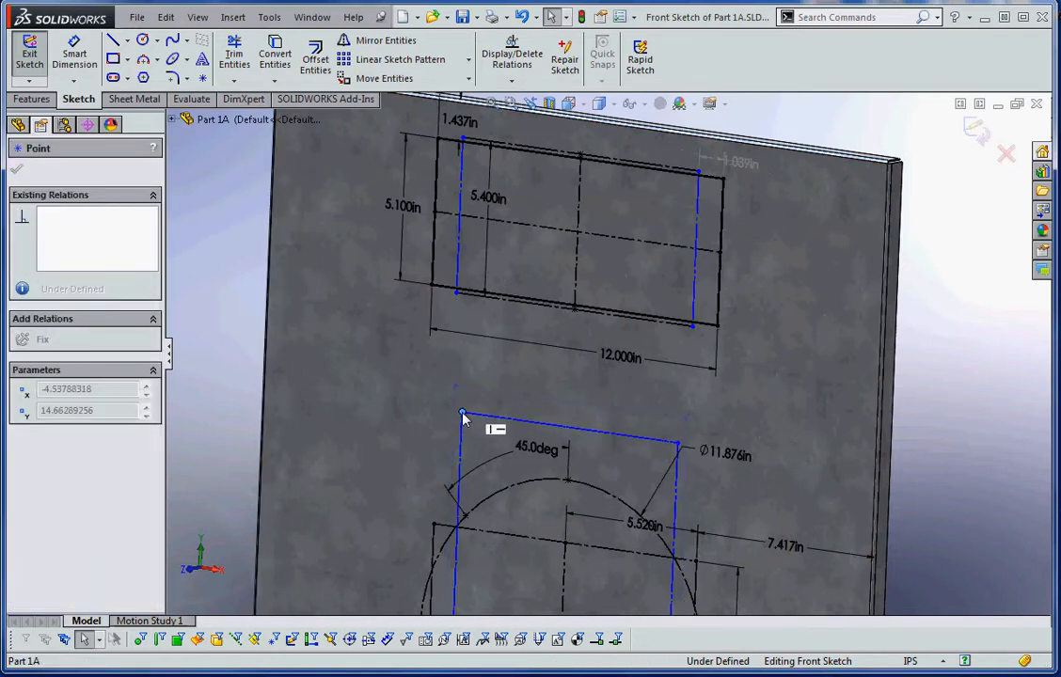
left_click(682, 344)
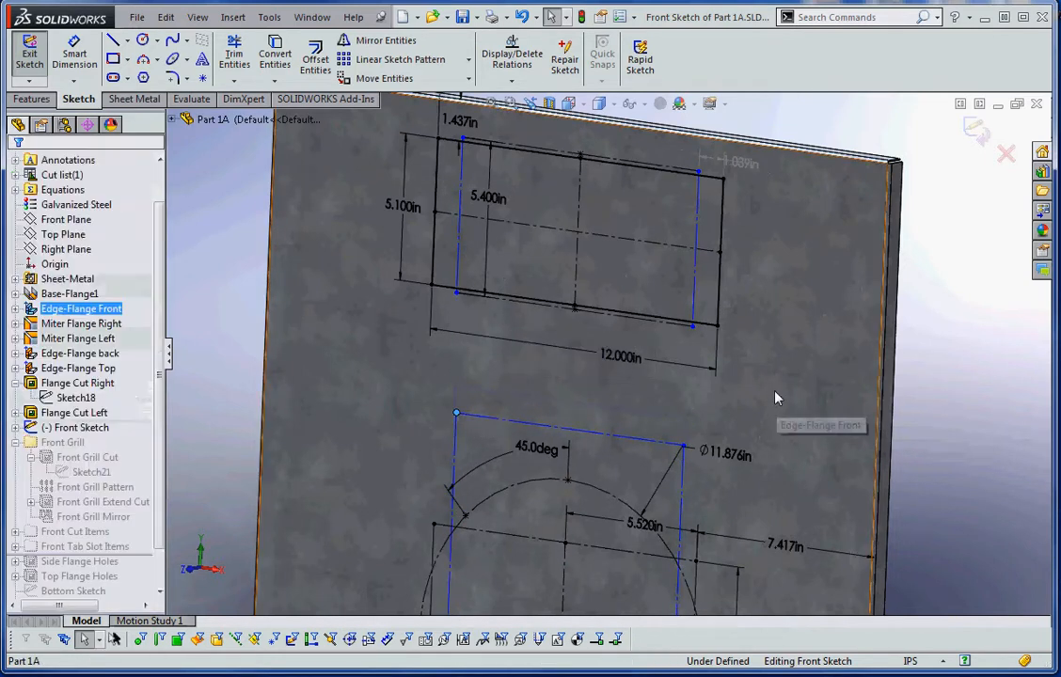
left_click(582, 17)
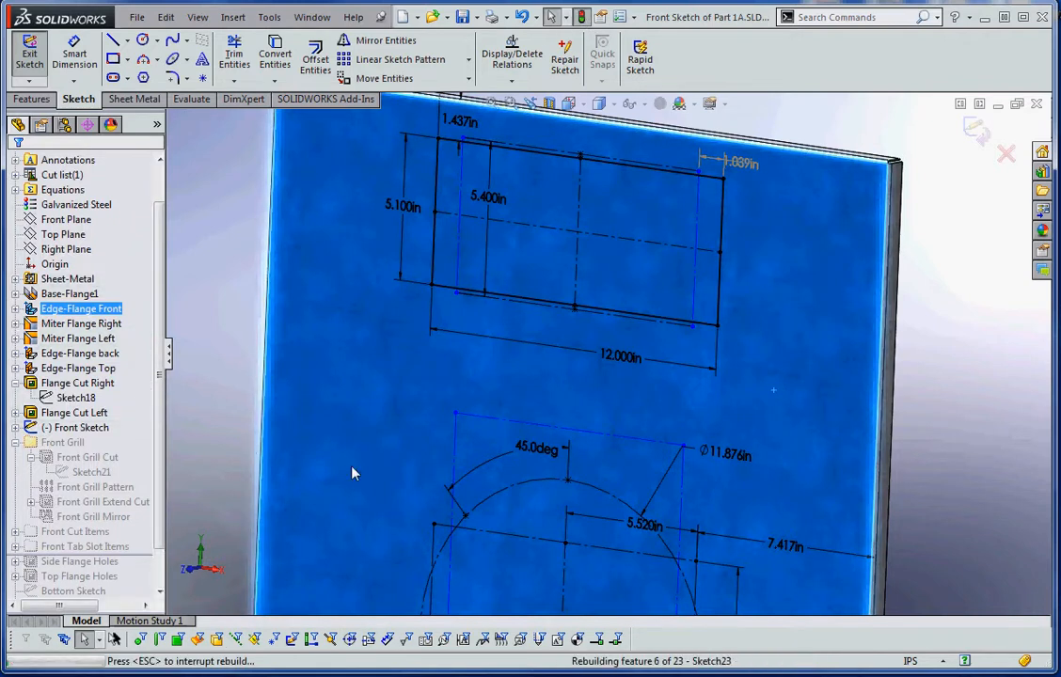
Step: Examine the rebuilt mounting holes around the window and grill on the front panel, and locate the features behind them
left_click(87, 548)
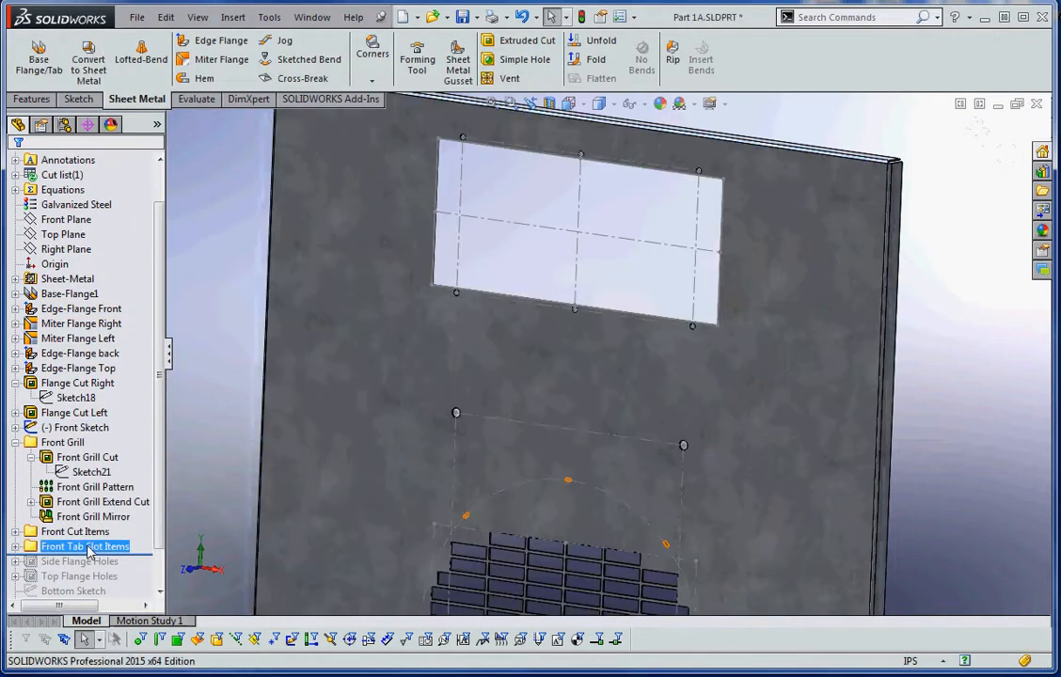
scroll(706, 476, "up", 6)
scroll(633, 464, "down", 4)
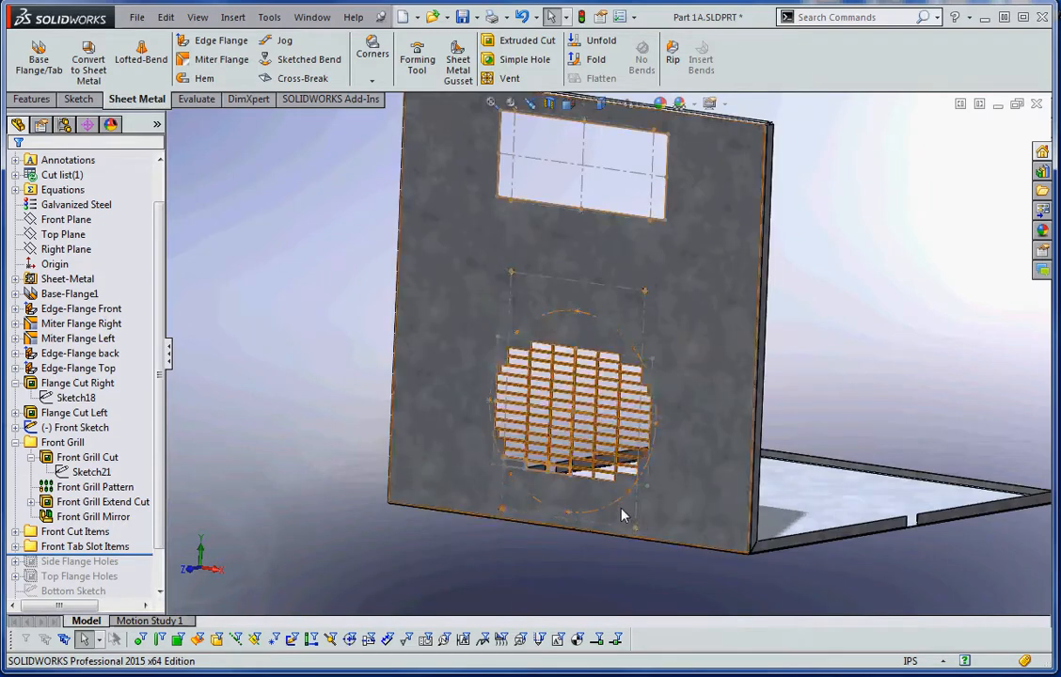
scroll(622, 515, "down", 3)
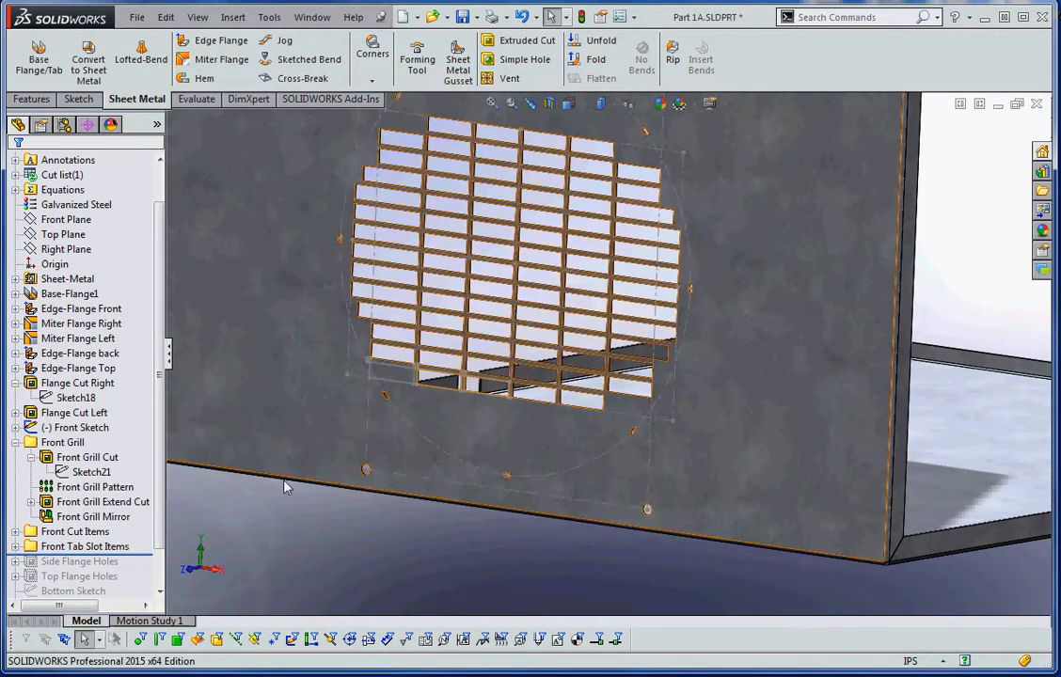
left_click(47, 430)
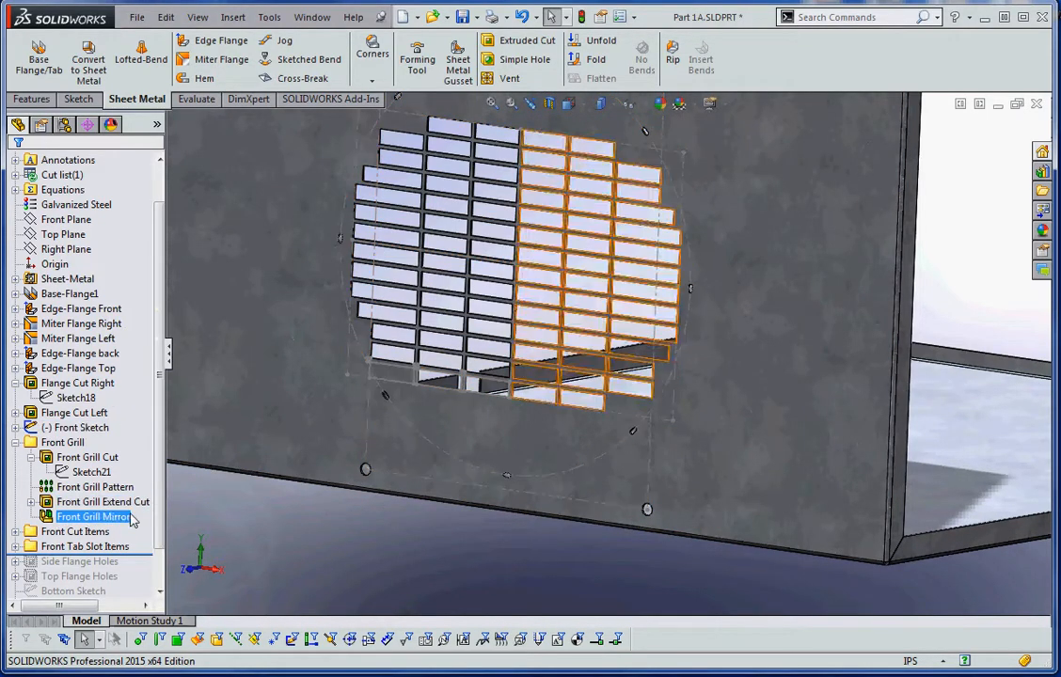
Step: Roll the feature history forward to include Side Flange Holes and look over the side flanges
left_click_drag(162, 537, 162, 572)
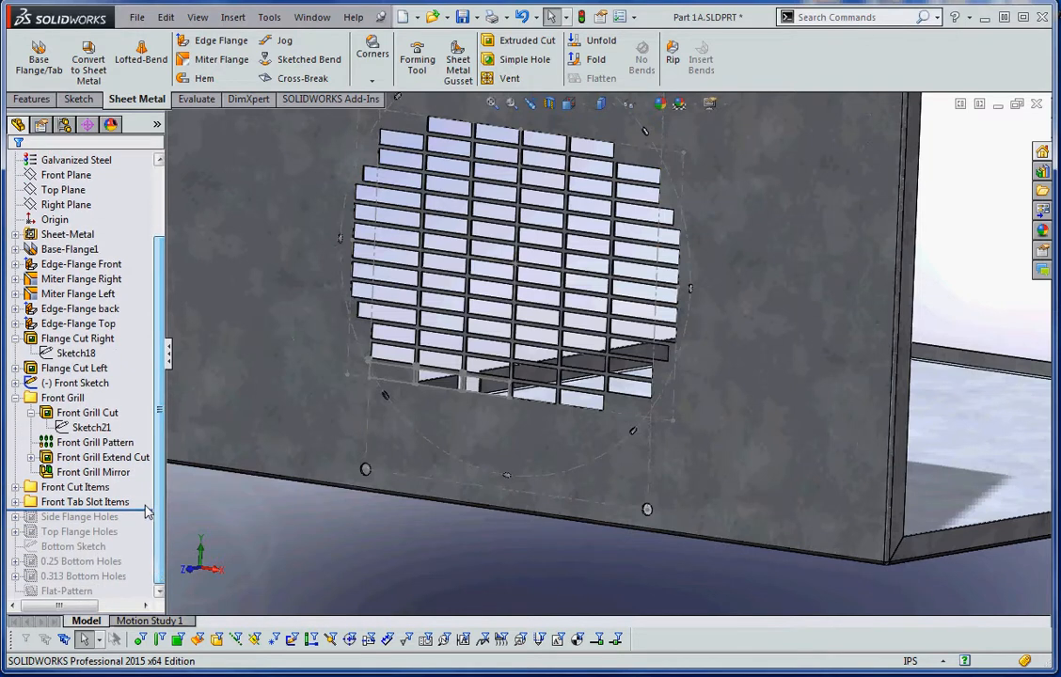
left_click_drag(135, 511, 133, 532)
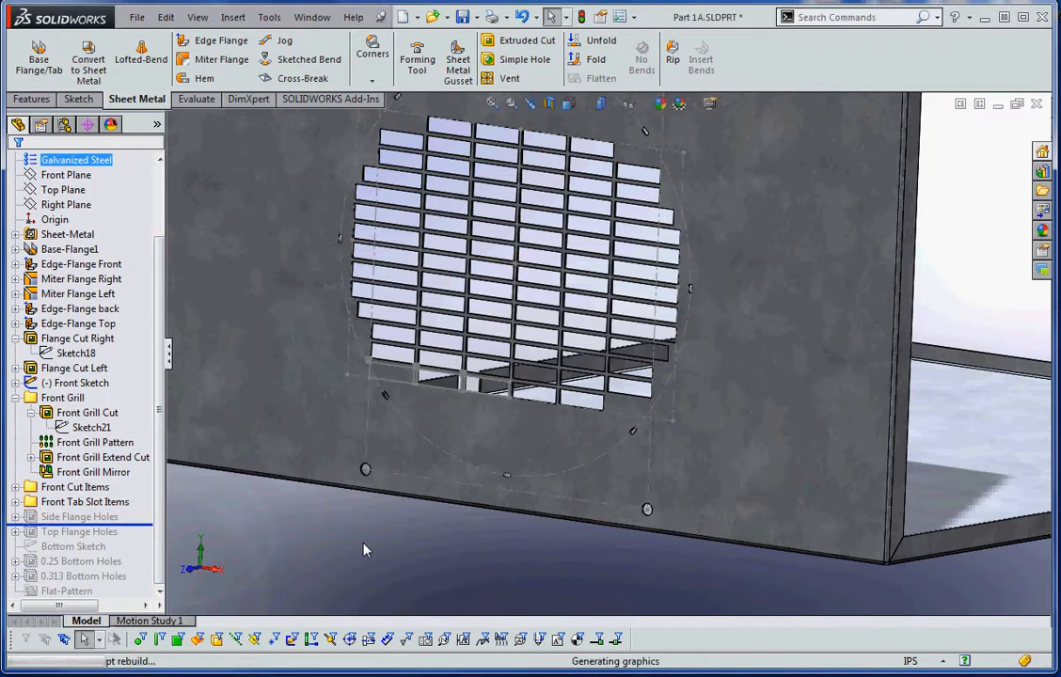
scroll(760, 502, "up", 6)
scroll(721, 395, "down", 4)
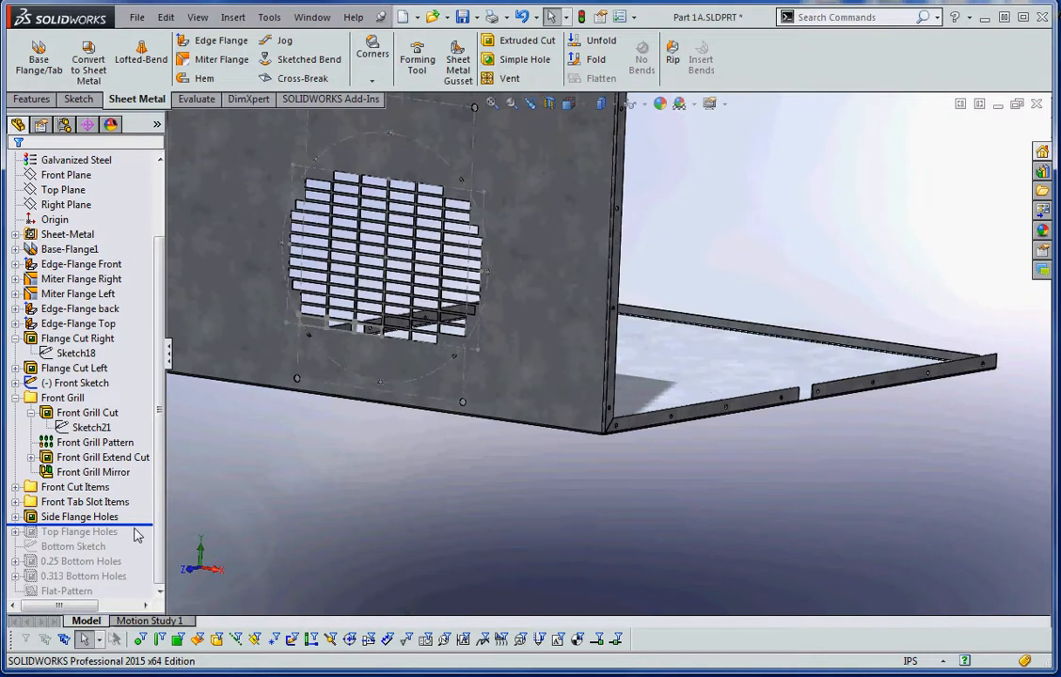
Step: Roll the feature history forward to include Top Flange Holes and inspect the front panel's top flange
left_click_drag(131, 532, 139, 551)
scroll(713, 414, "up", 3)
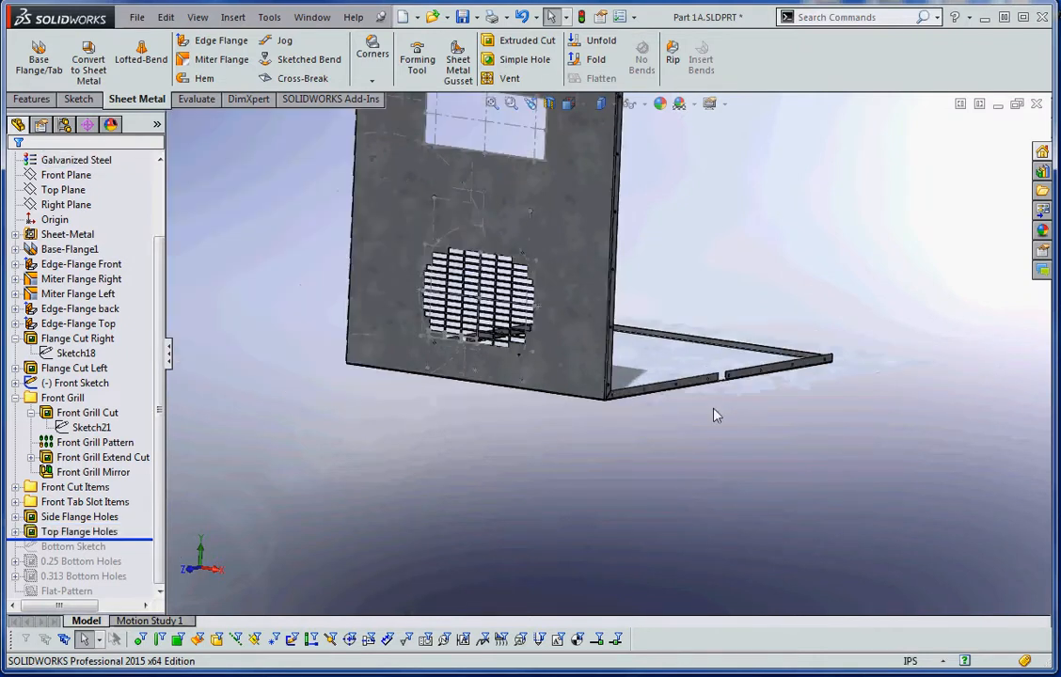
middle_click_drag(713, 414, 671, 320)
scroll(680, 276, "up", 5)
scroll(592, 240, "down", 1)
scroll(604, 254, "down", 5)
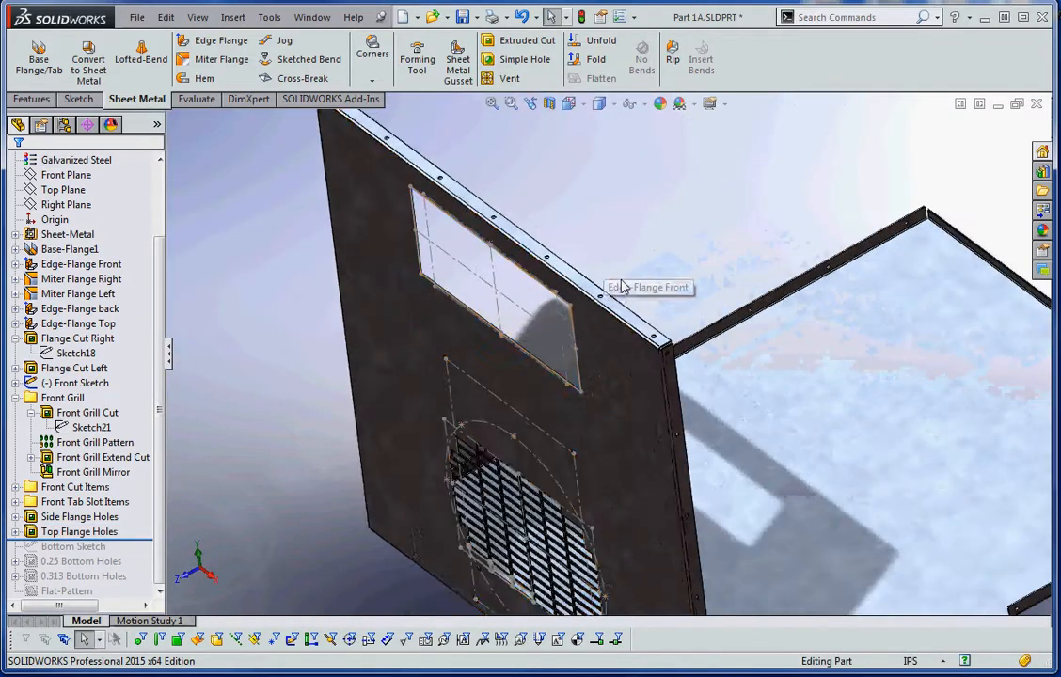
Step: Roll the feature history forward to include Bottom Sketch, 0.25 Bottom Holes and 0.313 Bottom Holes
left_click_drag(141, 542, 137, 601)
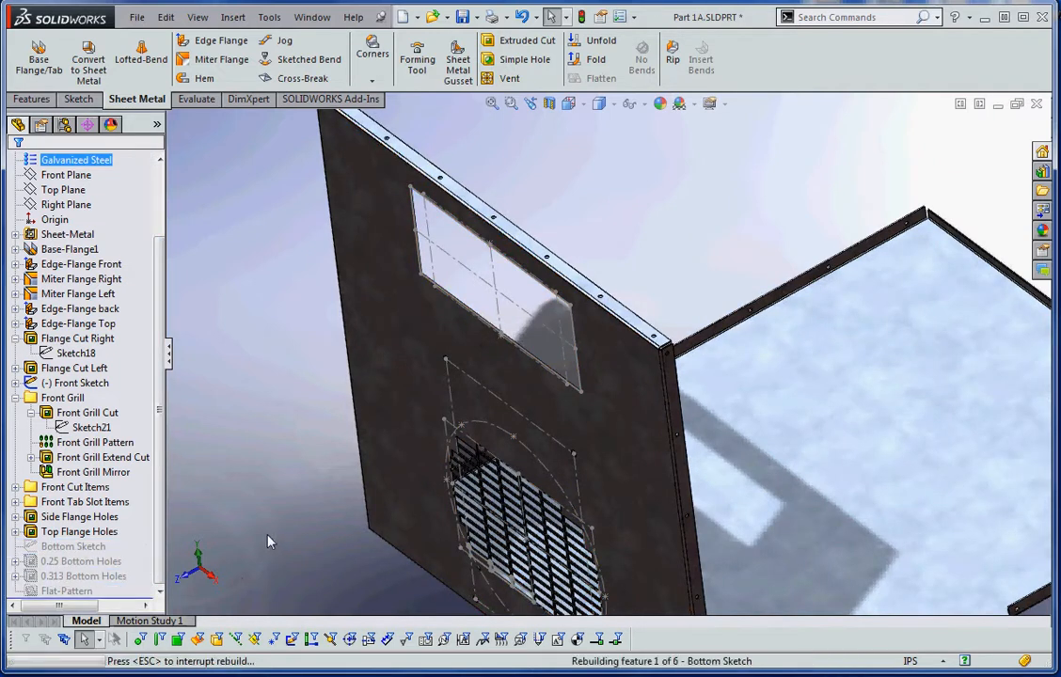
scroll(595, 500, "up", 5)
middle_click_drag(595, 499, 460, 386)
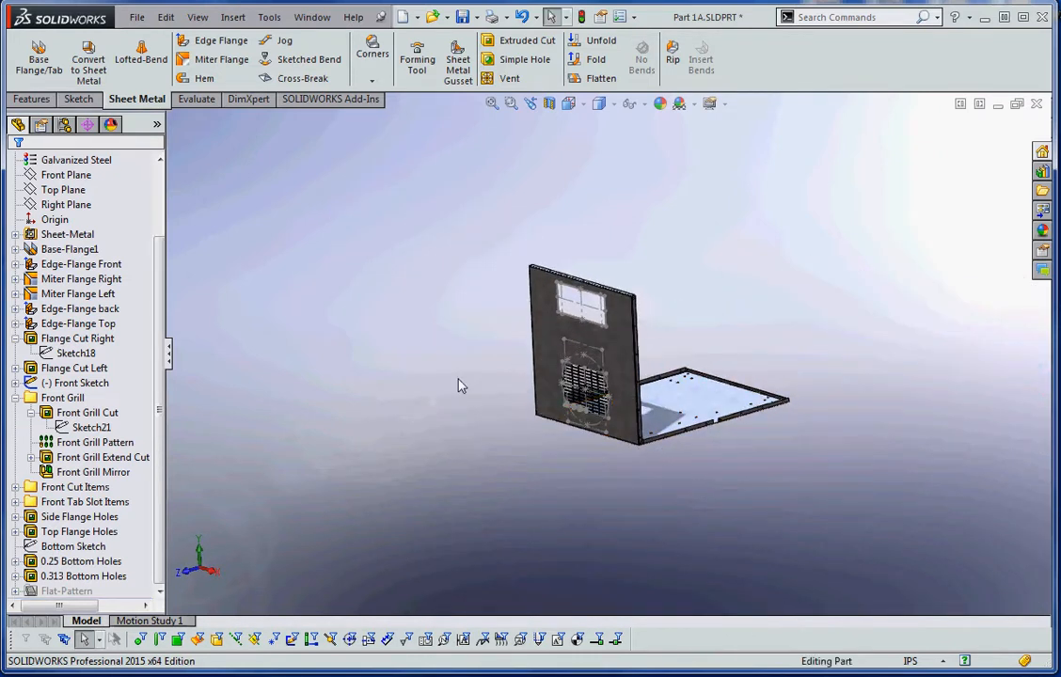
scroll(573, 371, "down", 4)
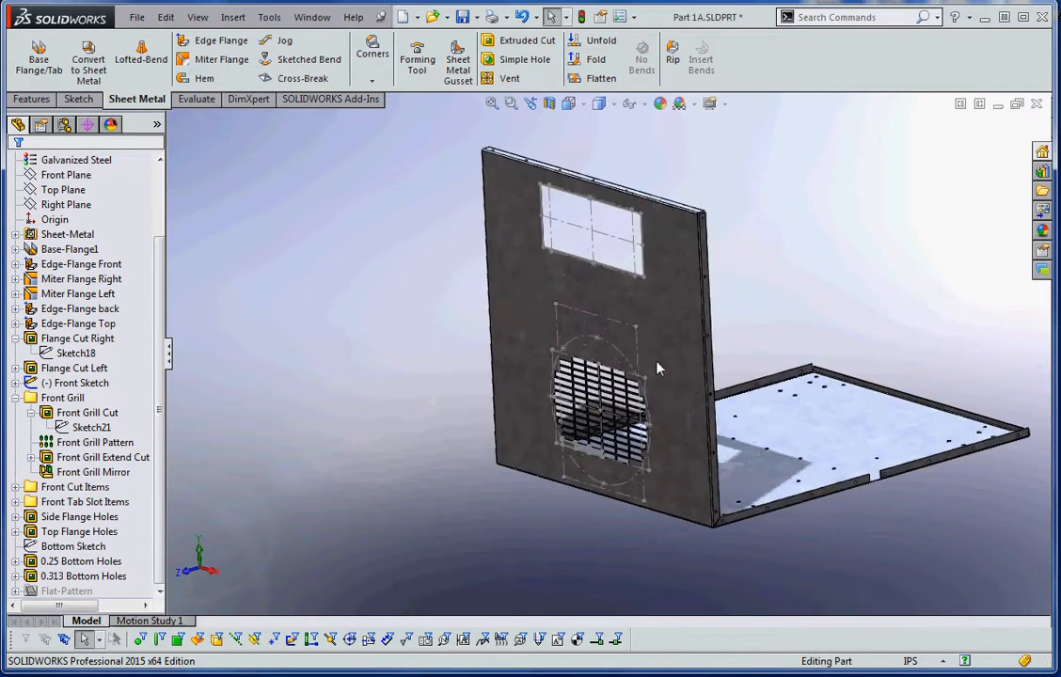
Step: Switch to the air filtration system assembly and identify Part 1A in it
key("ctrl+Tab")
scroll(685, 501, "up", 3)
middle_click_drag(645, 472, 635, 481)
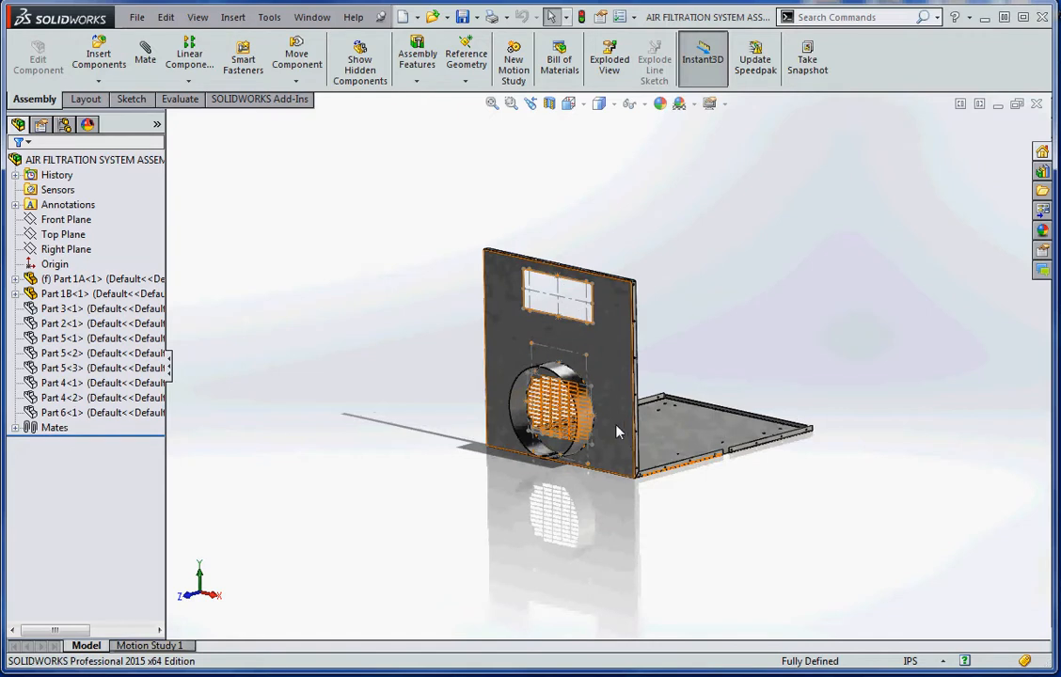
left_click(83, 279)
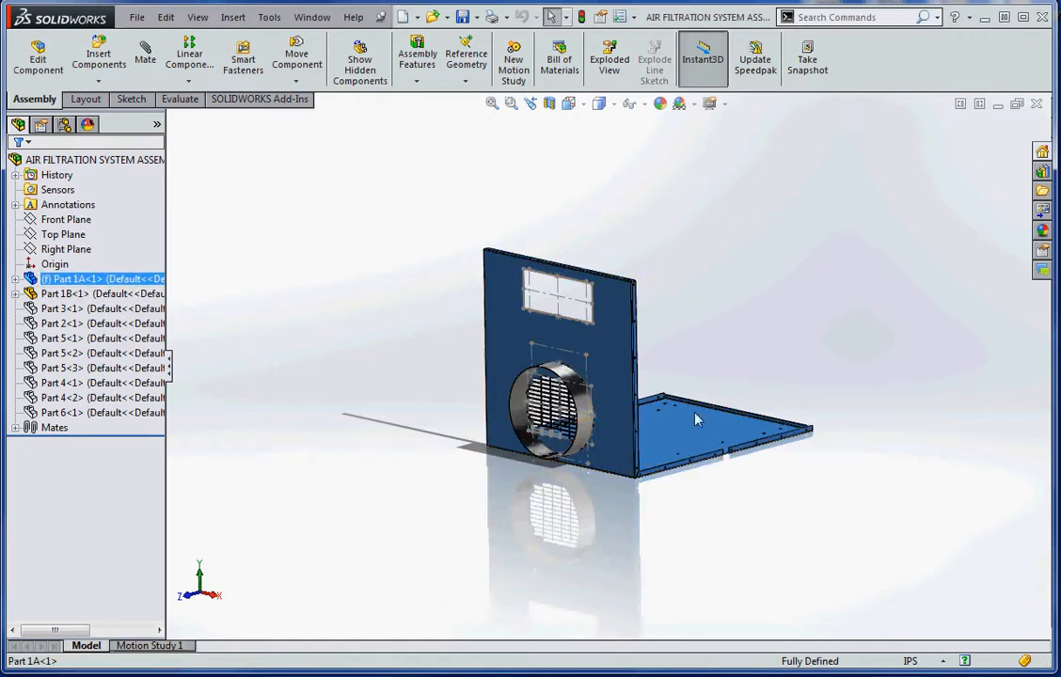
left_click(609, 524)
scroll(579, 429, "down", 2)
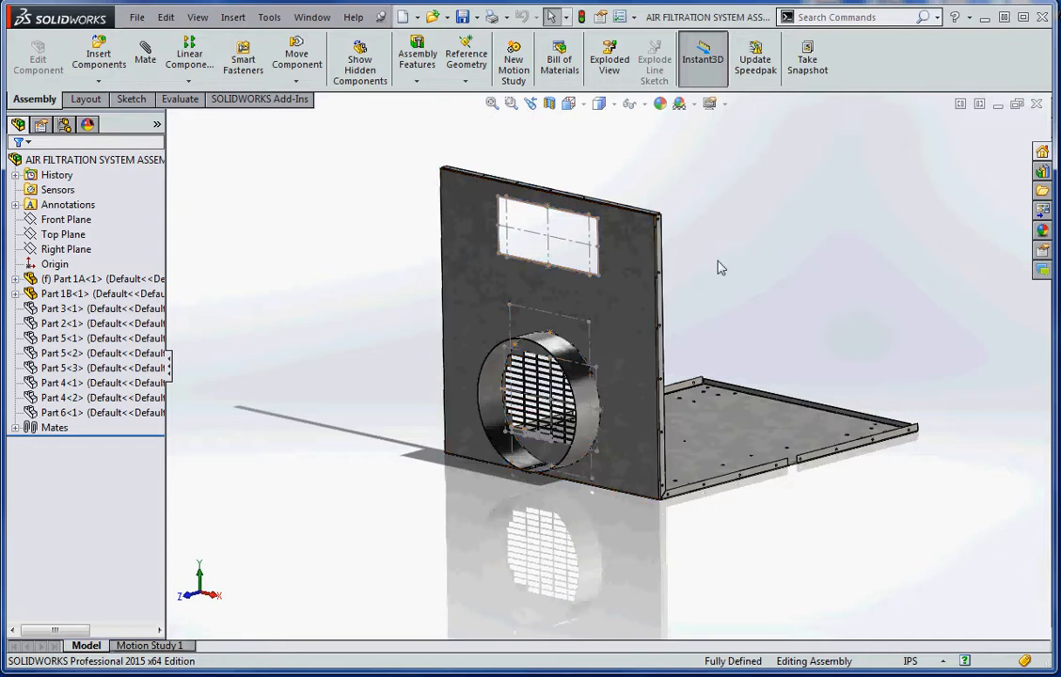
Step: List the mates of Part 1B and check which faces its Coincident1 mate connects
left_click(66, 294)
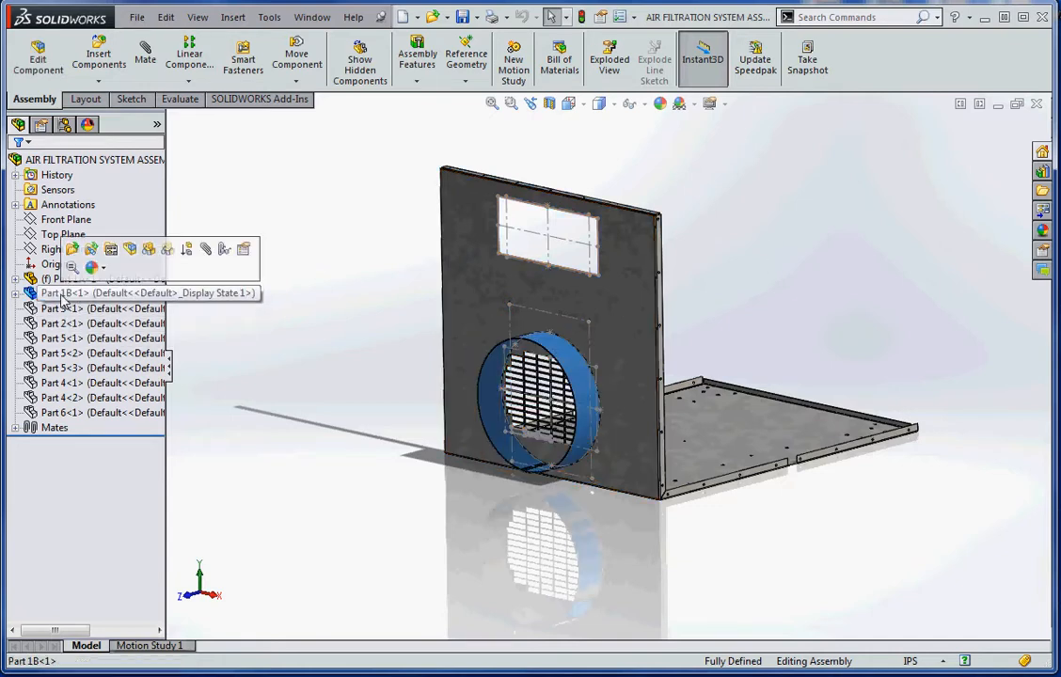
left_click(15, 293)
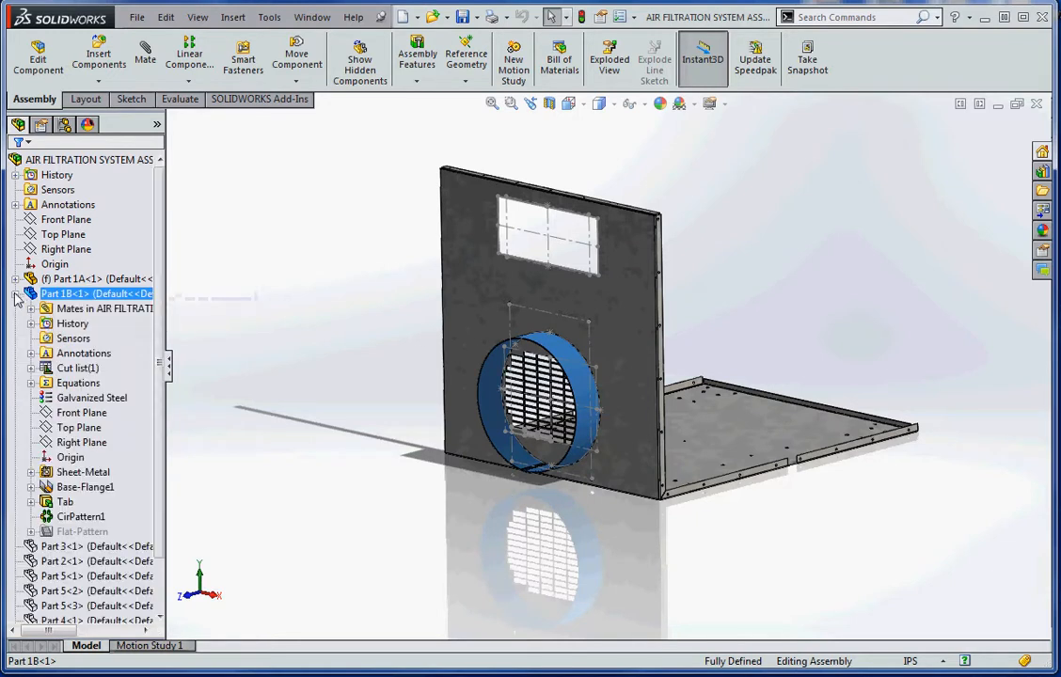
left_click(31, 309)
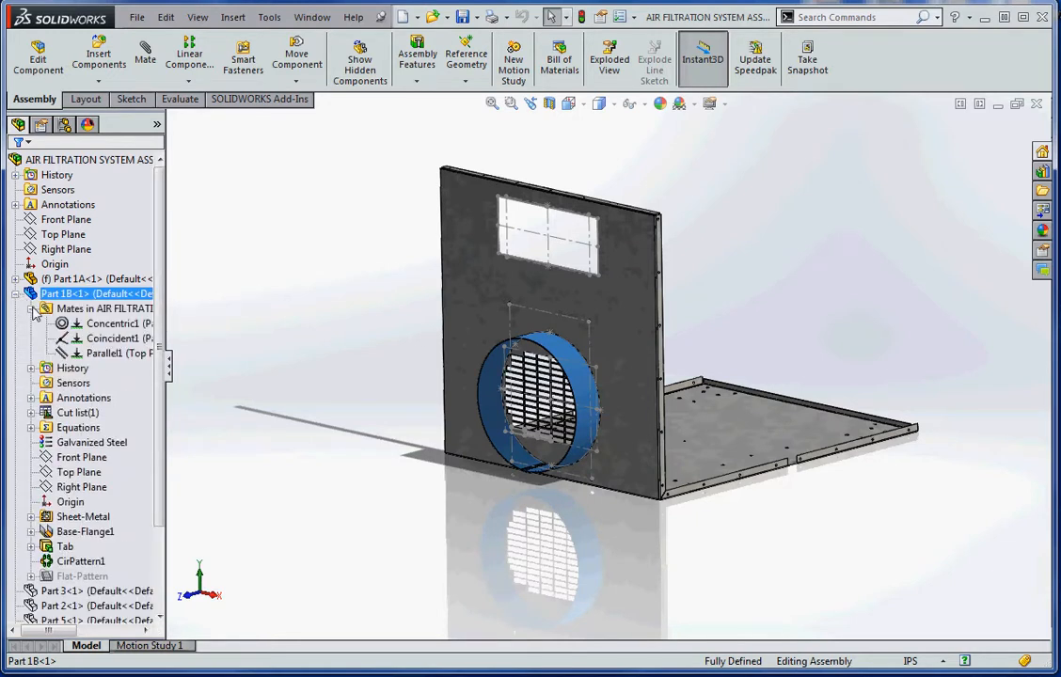
left_click(111, 338)
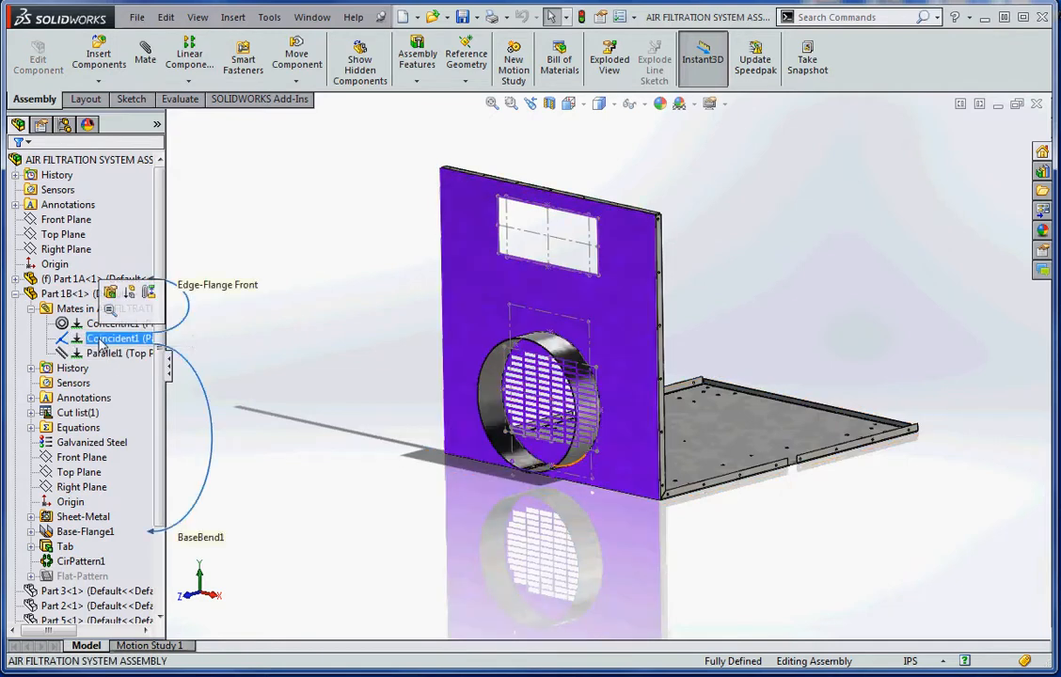
middle_click_drag(336, 505, 333, 506)
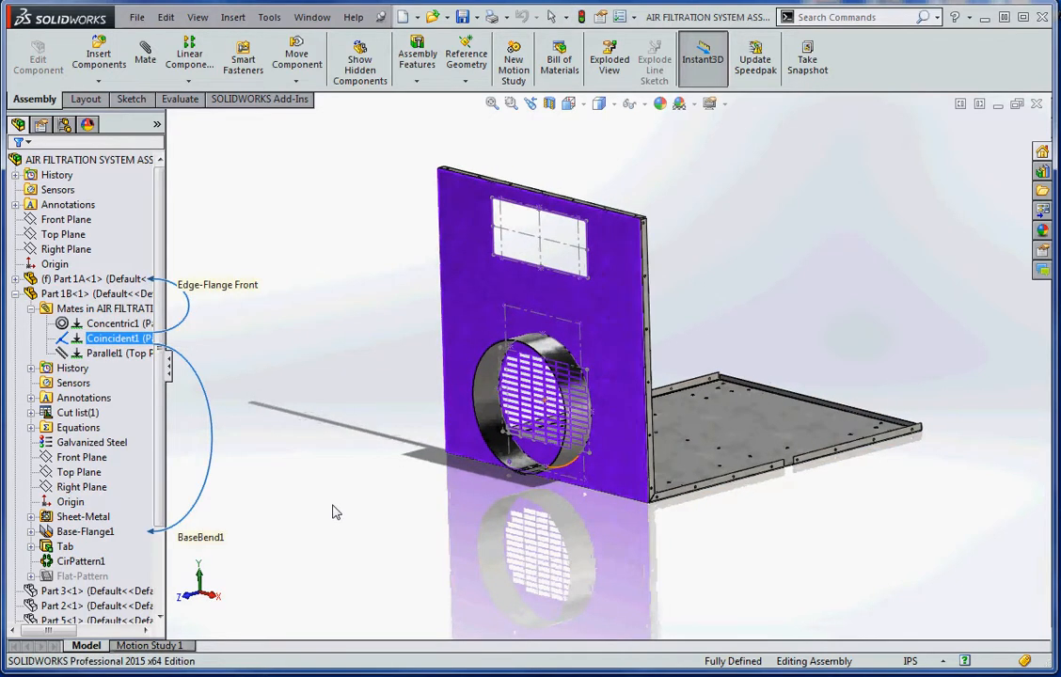
left_click(336, 512)
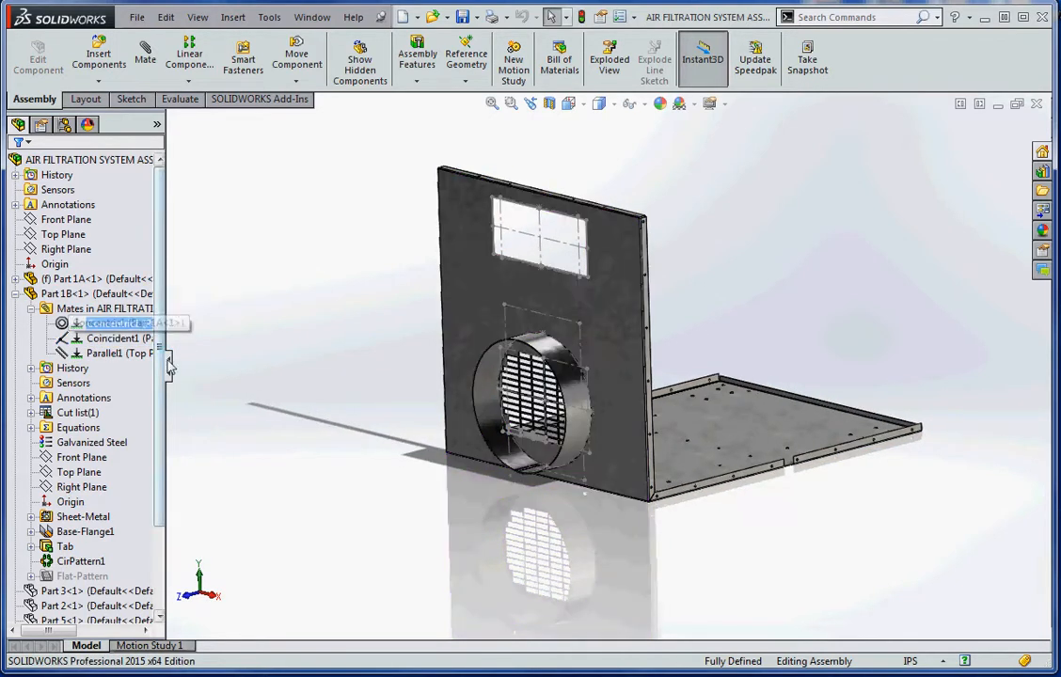
Step: Examine the Concentric1 mate between Part 1B and the Front Tab Slot Axis of Part 1A
left_click(115, 324)
scroll(531, 414, "down", 6)
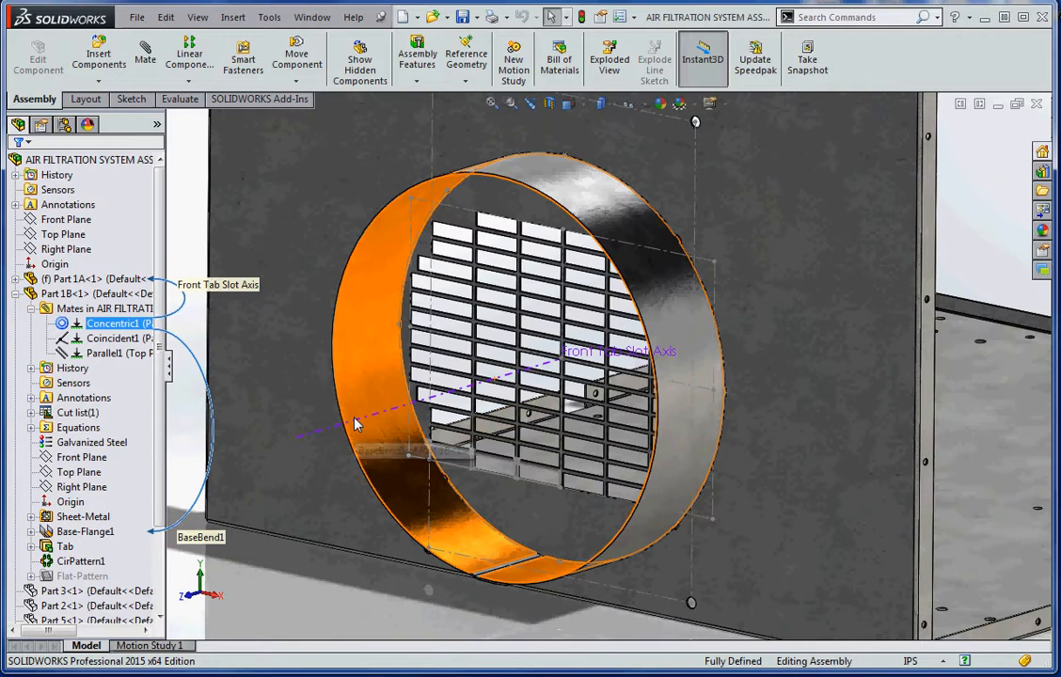
scroll(445, 612, "up", 4)
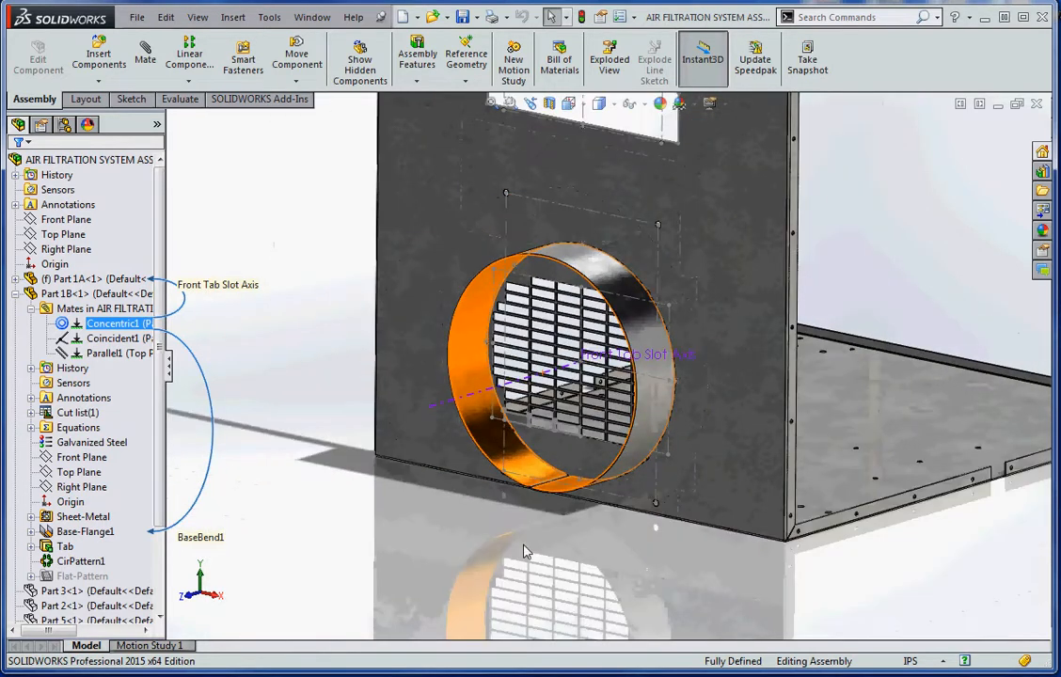
middle_click_drag(526, 551, 514, 564)
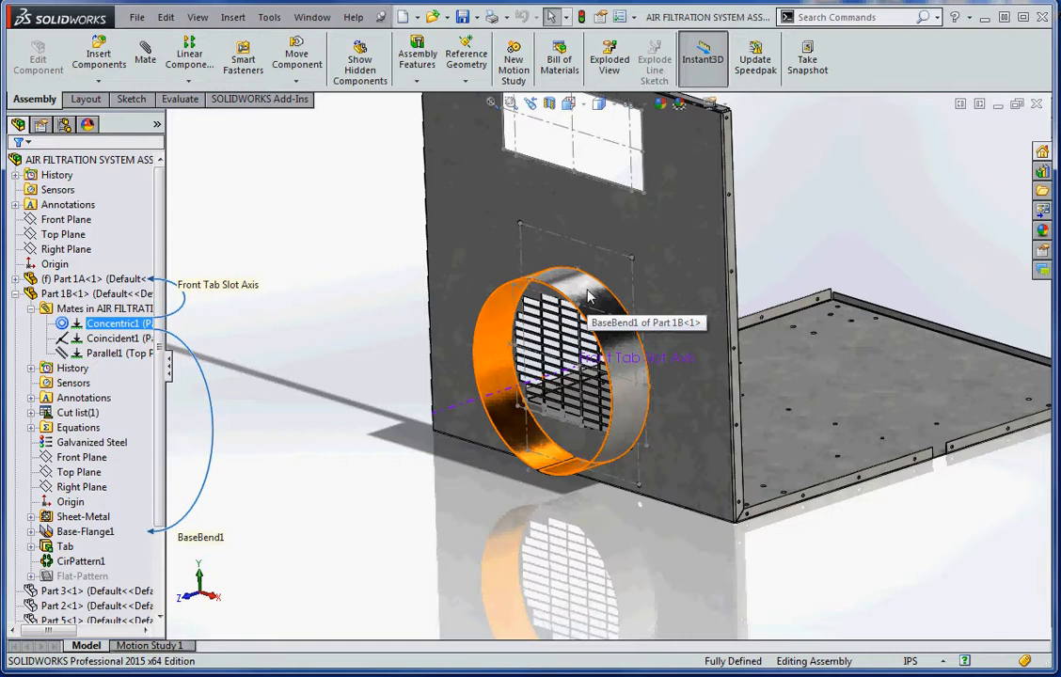
Step: Examine the Parallel1 mate between the top planes and the tab slot at the edge of Part 1B's ring
left_click(146, 353)
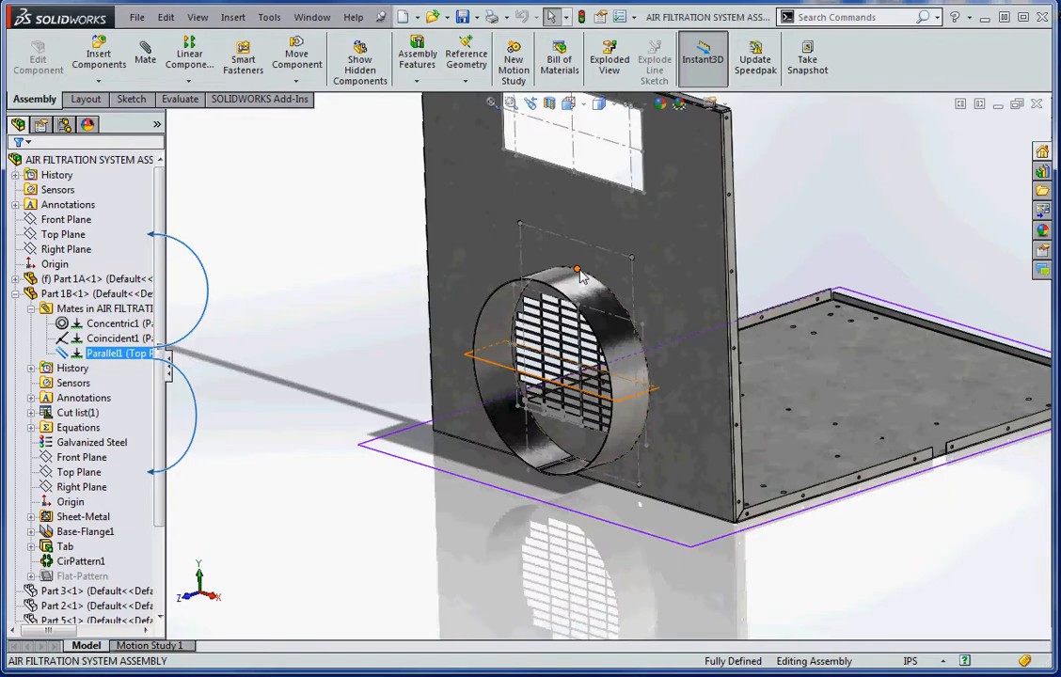
scroll(643, 313, "down", 8)
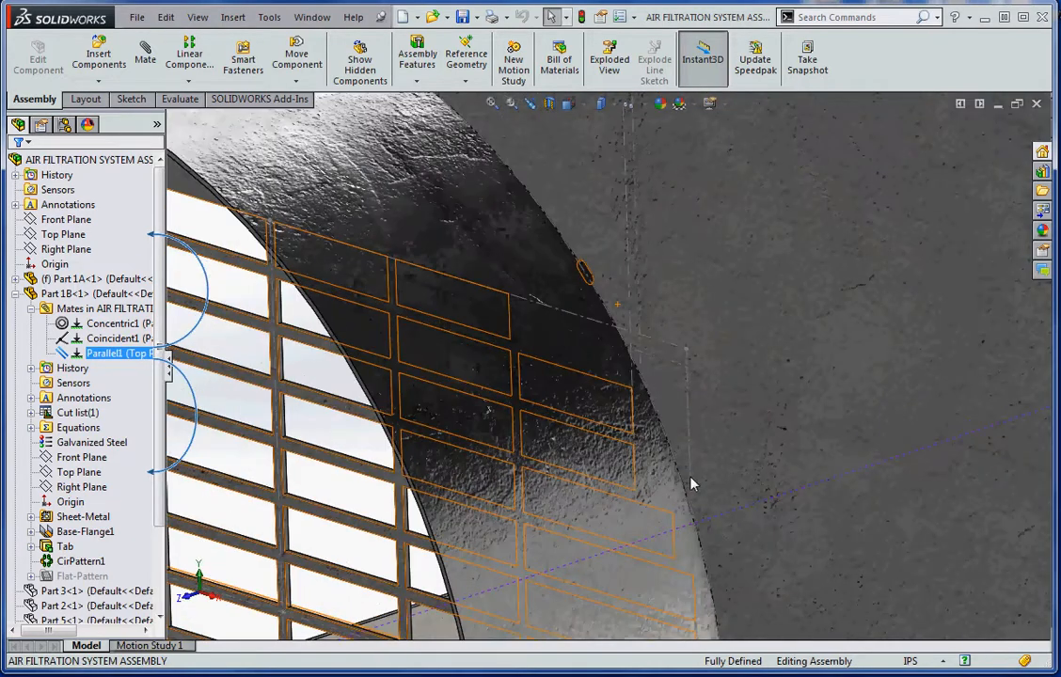
scroll(643, 310, "up", 4)
scroll(588, 277, "down", 6)
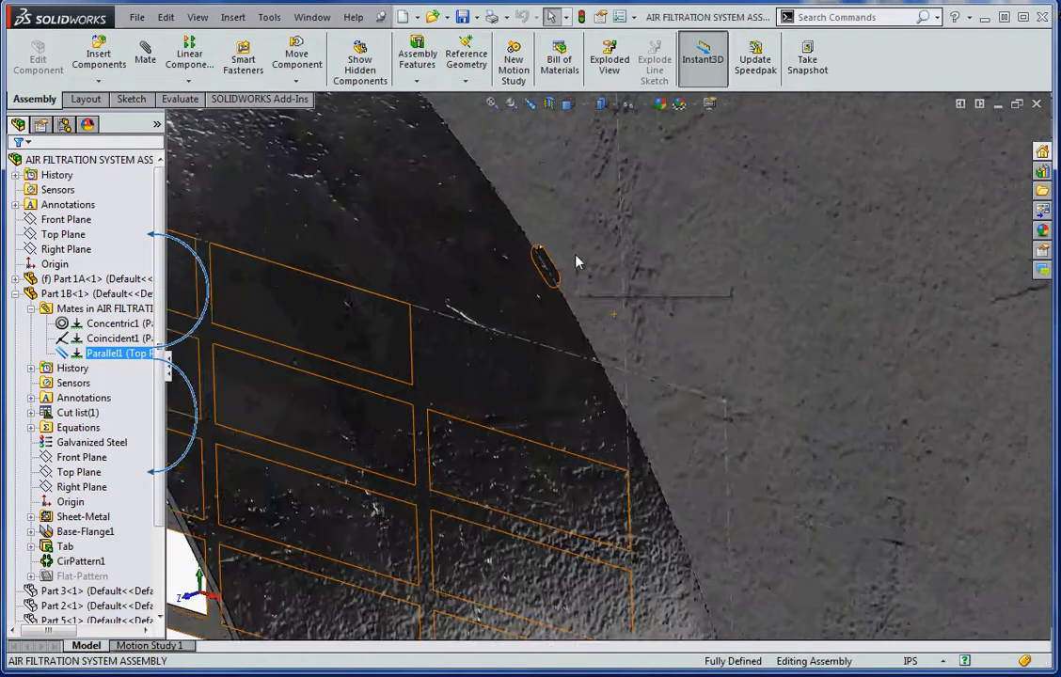
scroll(595, 339, "up", 6)
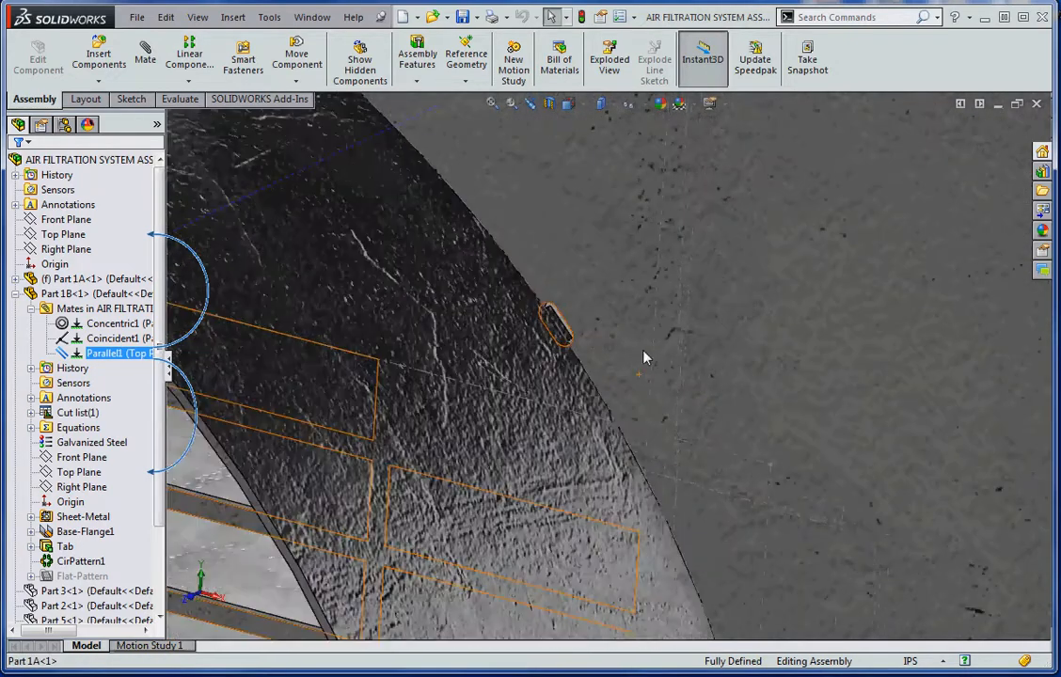
scroll(648, 368, "up", 6)
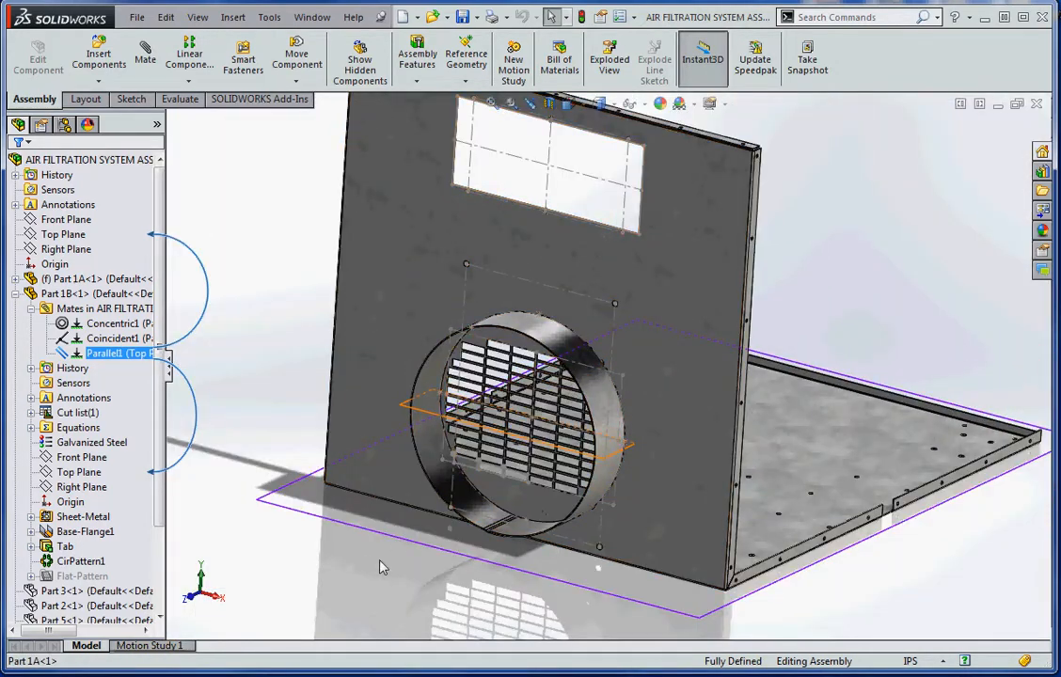
Step: Recheck the Coincident1 mate where the ring of Part 1B meets the front panel, and clear the selection
left_click(111, 337)
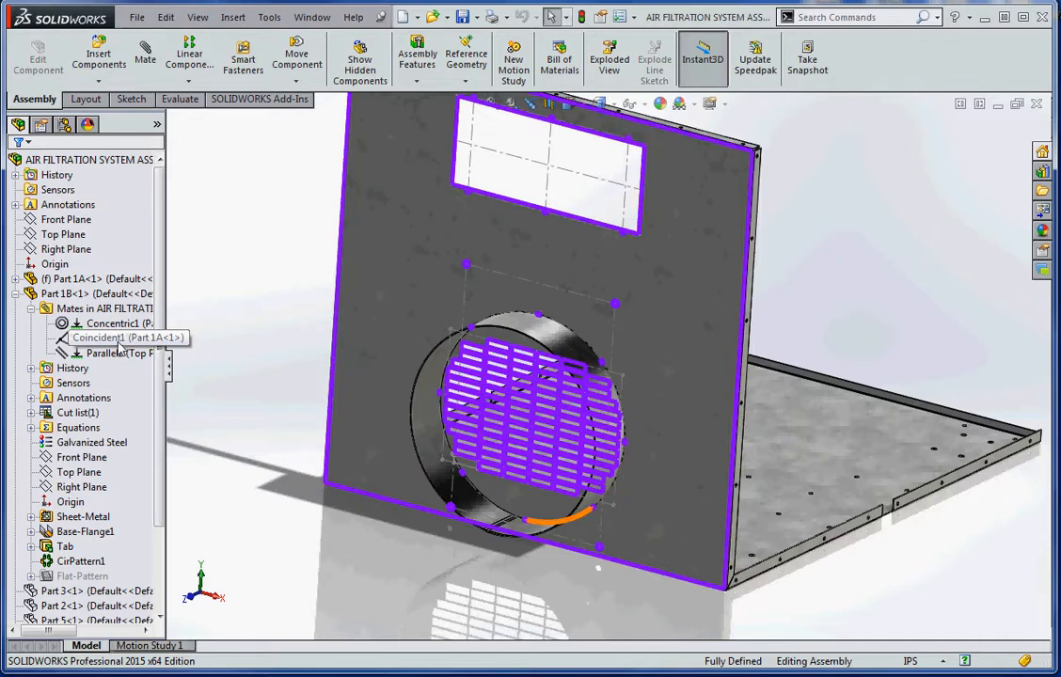
scroll(544, 357, "down", 5)
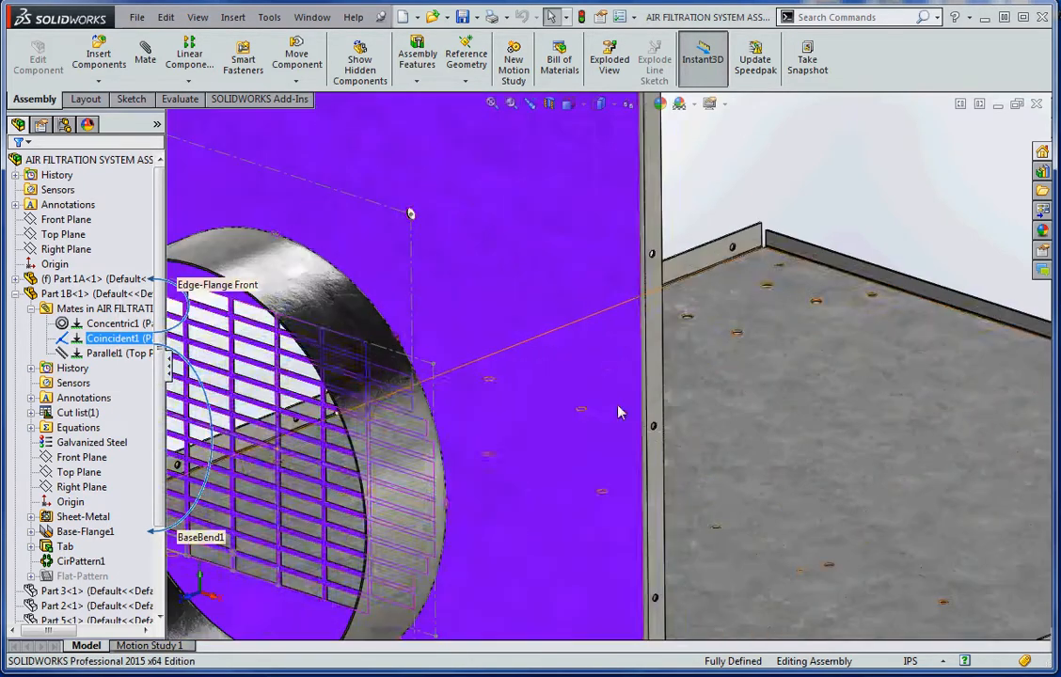
scroll(507, 422, "up", 6)
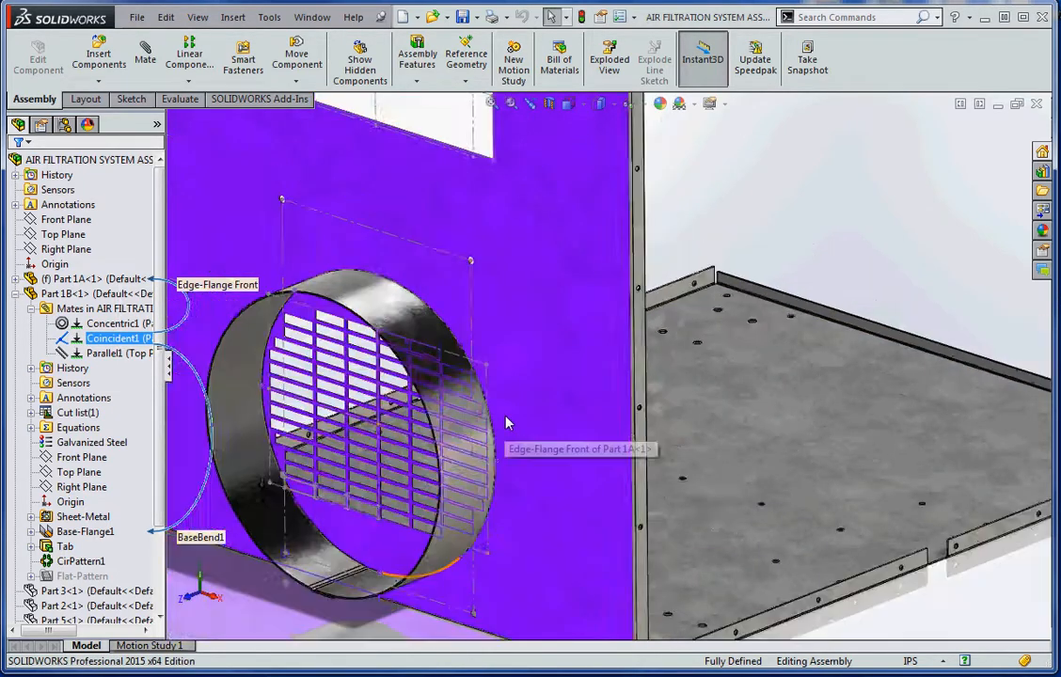
left_click(478, 515)
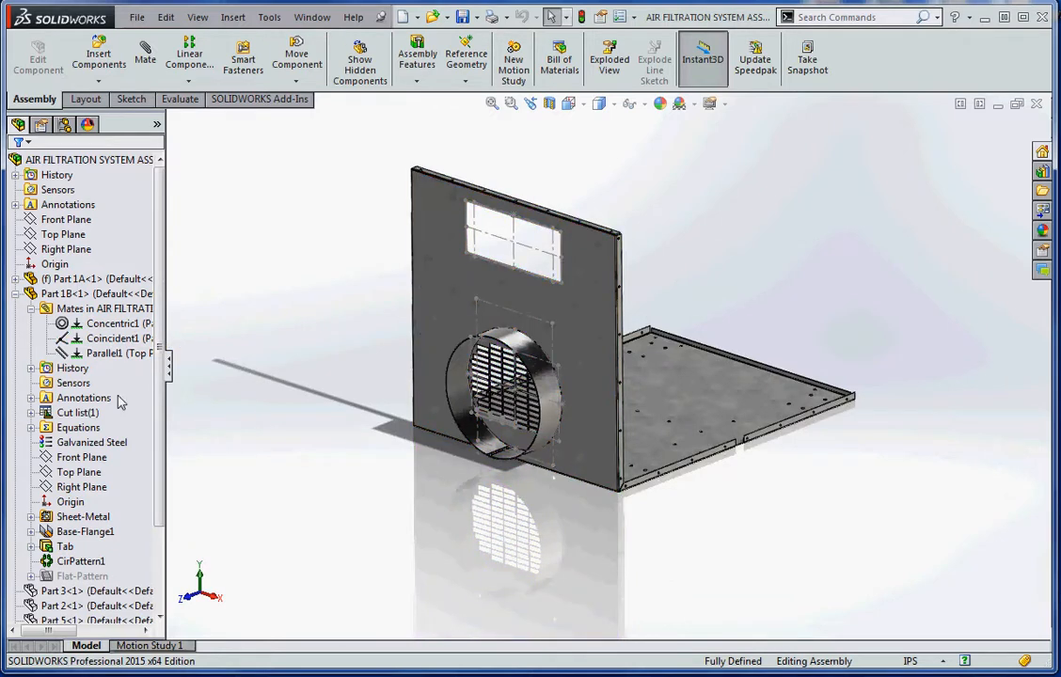
Step: Collapse the Part 1B listing and show the hidden component Part 3 in the assembly
left_click(16, 293)
right_click(52, 308)
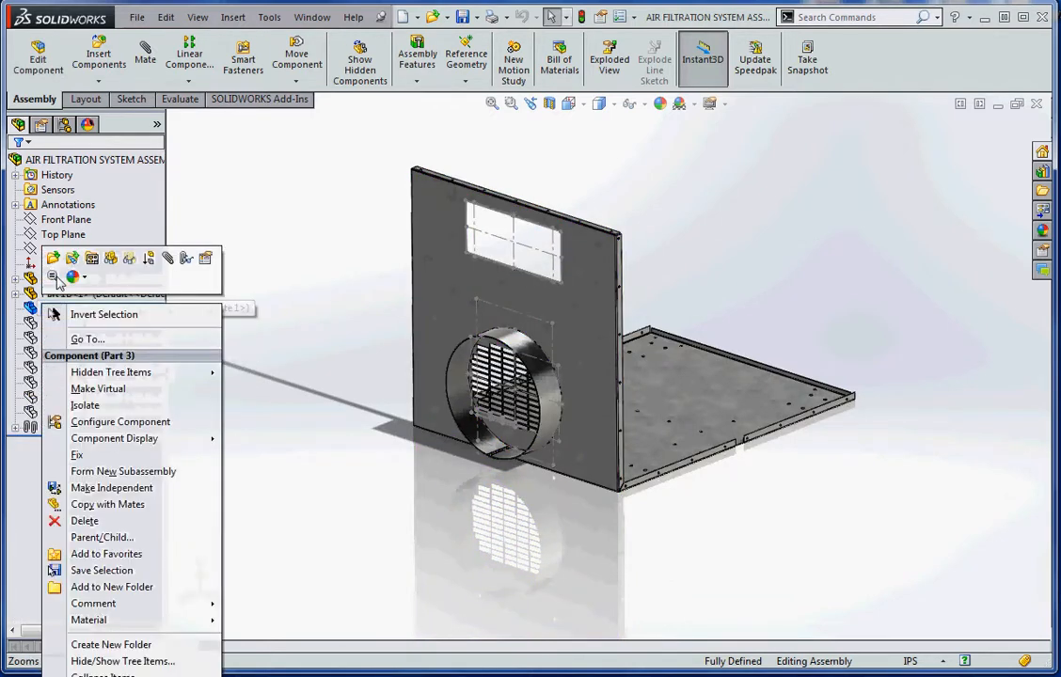
left_click(110, 259)
middle_click_drag(379, 492, 387, 514)
scroll(650, 395, "down", 5)
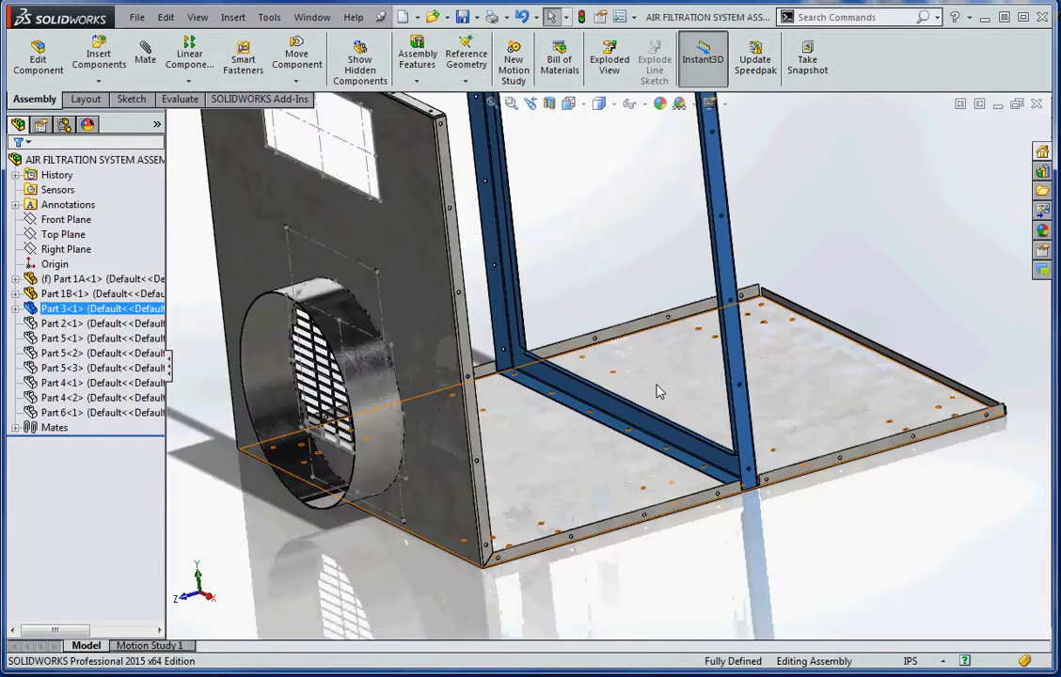
Step: Open Part 3's mate list and examine the Coincident3 mate on the right planes and Coincident5 on Part 1A's base
left_click(37, 310)
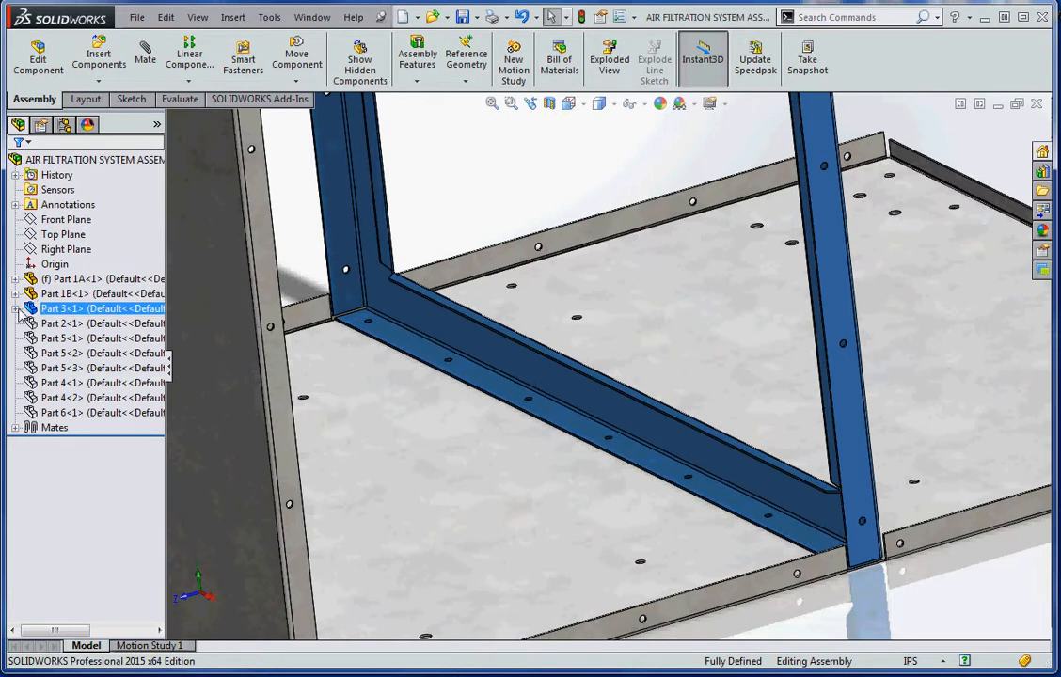
left_click(15, 308)
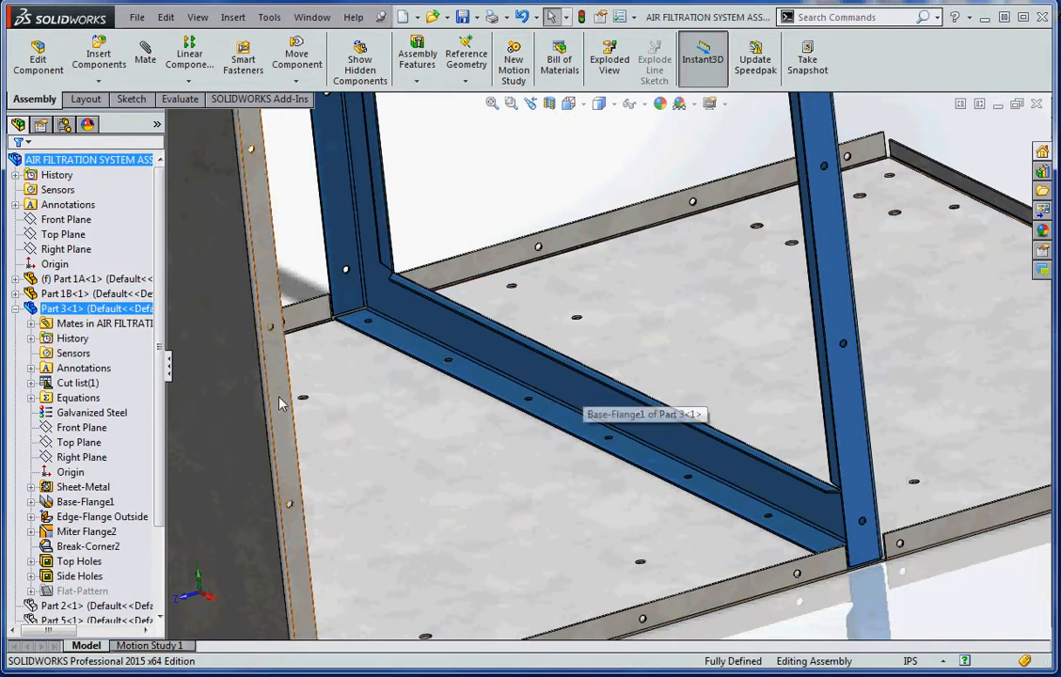
left_click(33, 324)
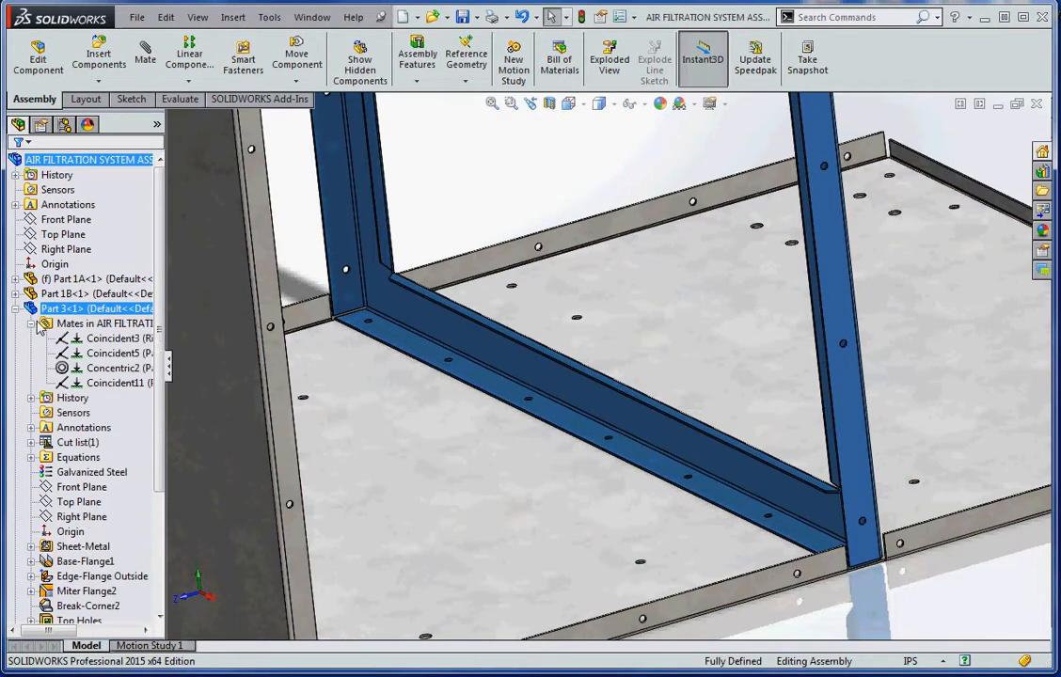
left_click(107, 338)
scroll(301, 434, "up", 3)
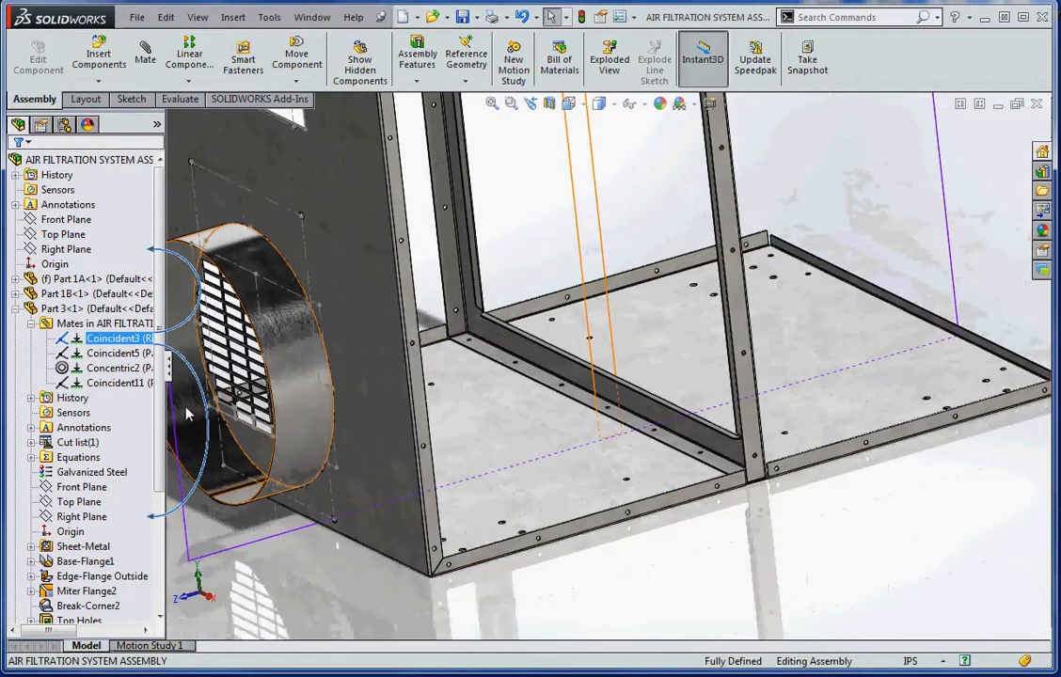
left_click(113, 353)
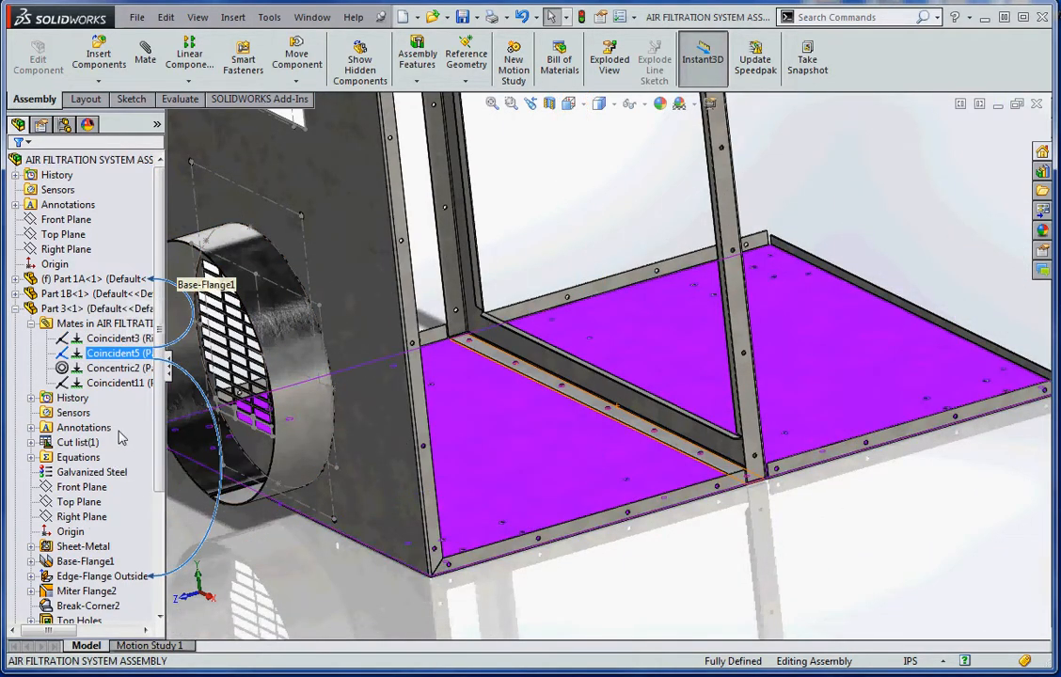
Step: Examine the Concentric2 mate between Part 1A's 0.25 Bottom Holes and the Top Holes of Part 3 up close
left_click(111, 368)
scroll(637, 506, "down", 3)
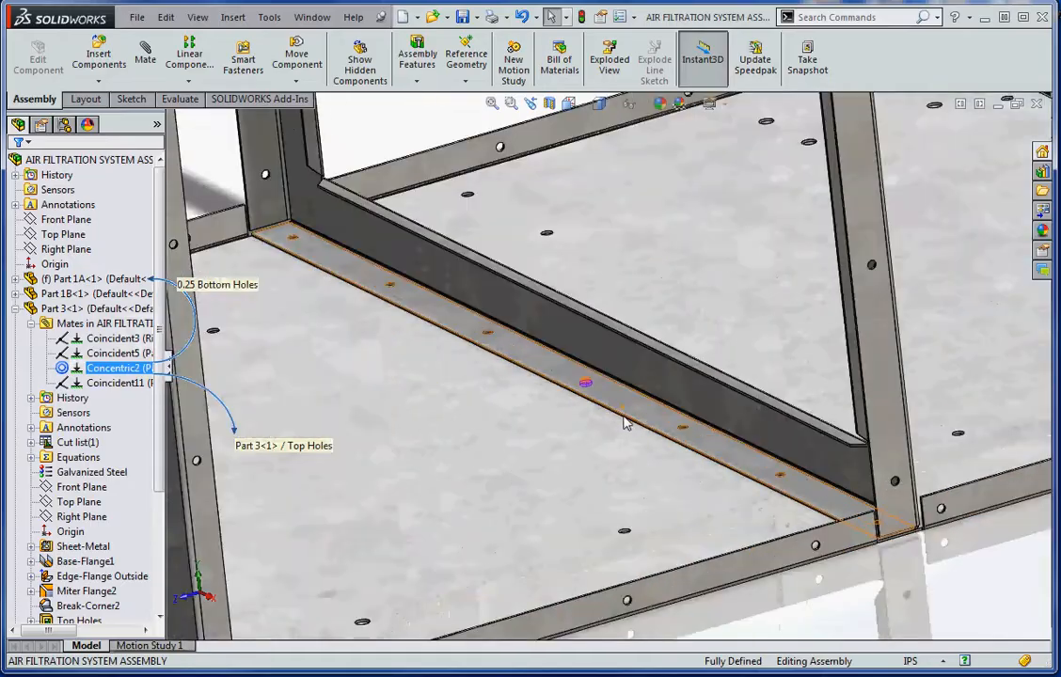
scroll(625, 423, "down", 4)
scroll(616, 465, "down", 5)
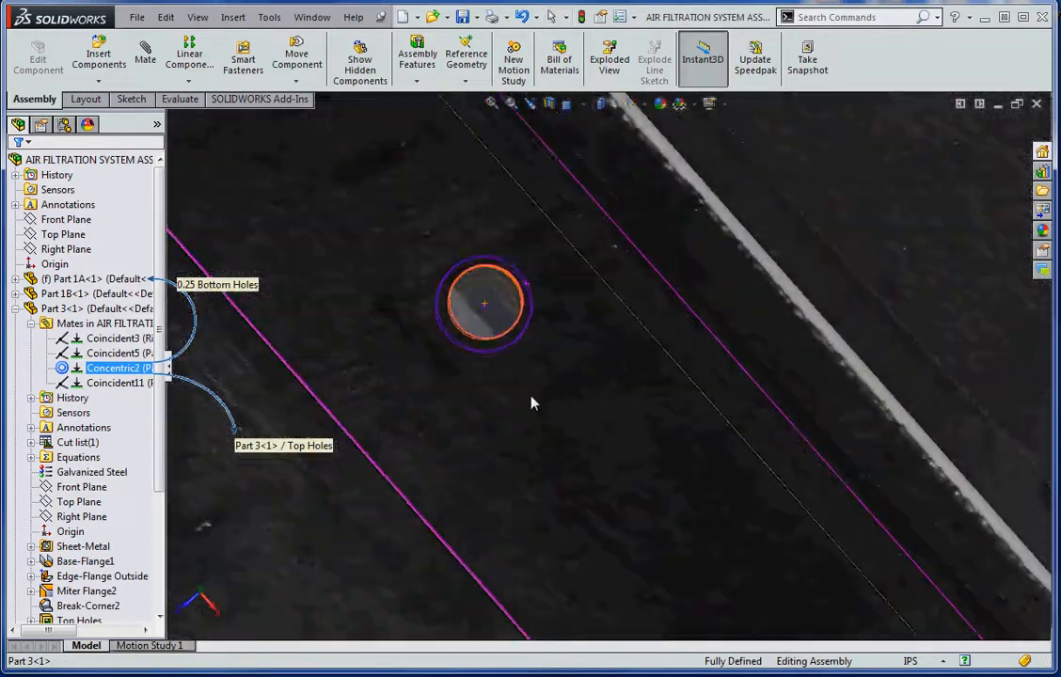
middle_click_drag(532, 403, 522, 211)
scroll(618, 294, "up", 10)
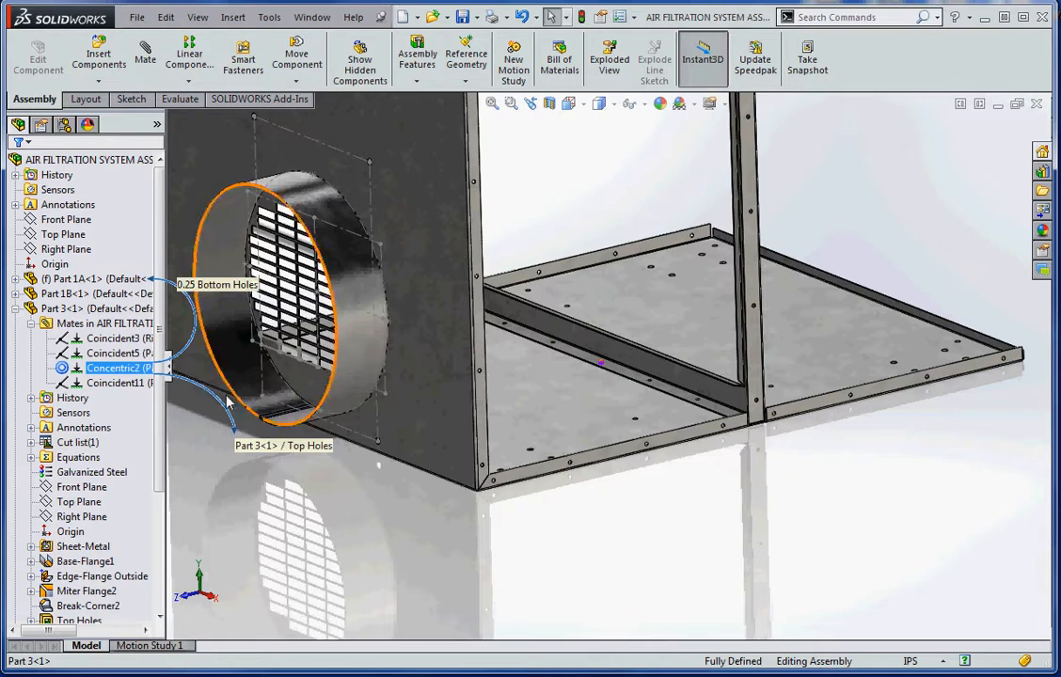
Step: Examine the Coincident11 mate between Part 3's outside edge flange and Part 5, and collapse the Part 3 listing
left_click(115, 384)
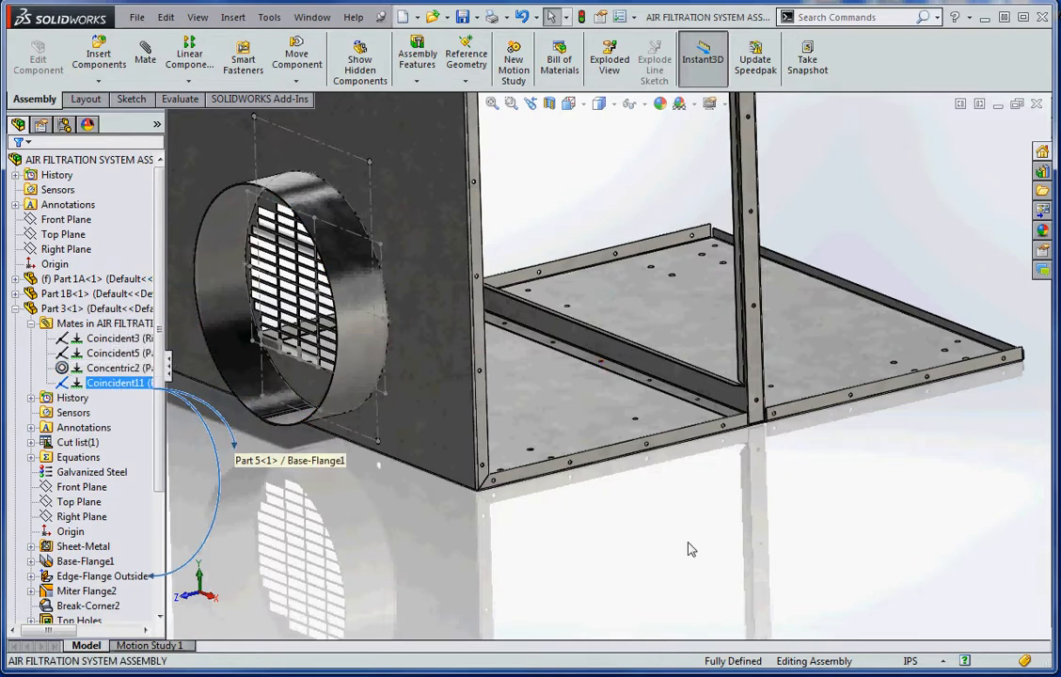
scroll(707, 485, "up", 4)
scroll(645, 204, "down", 5)
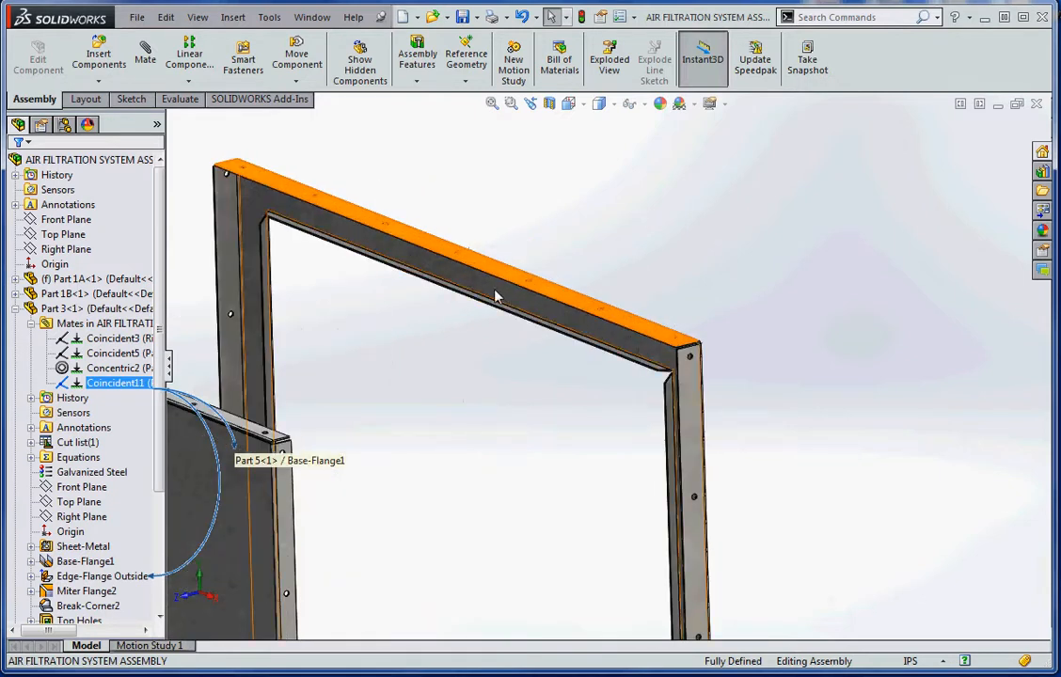
scroll(523, 356, "up", 3)
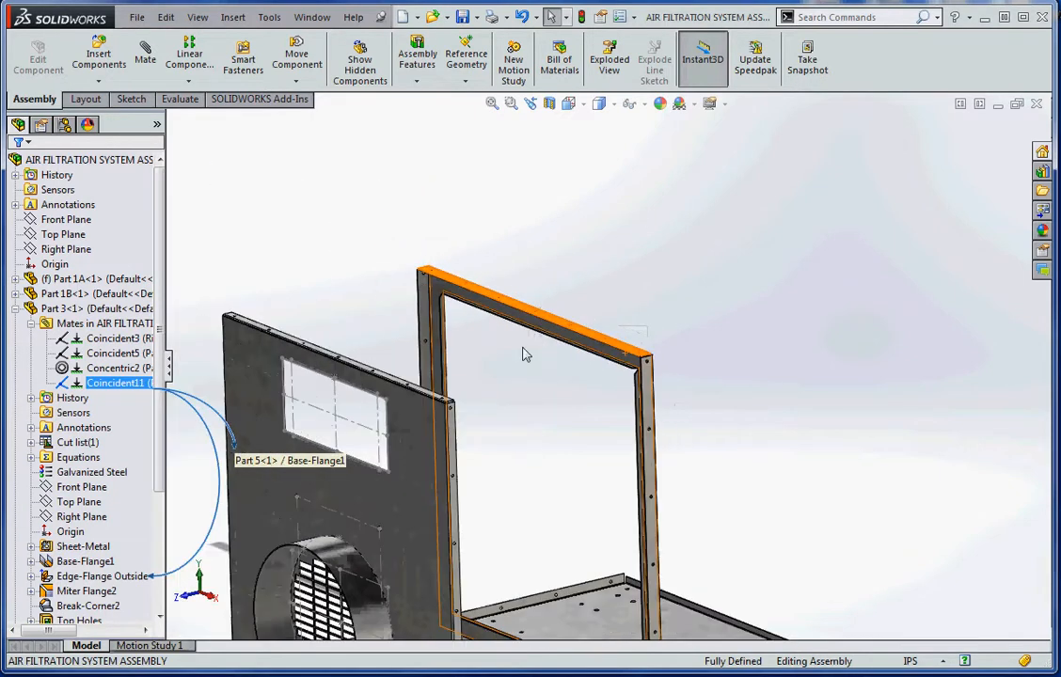
left_click(16, 310)
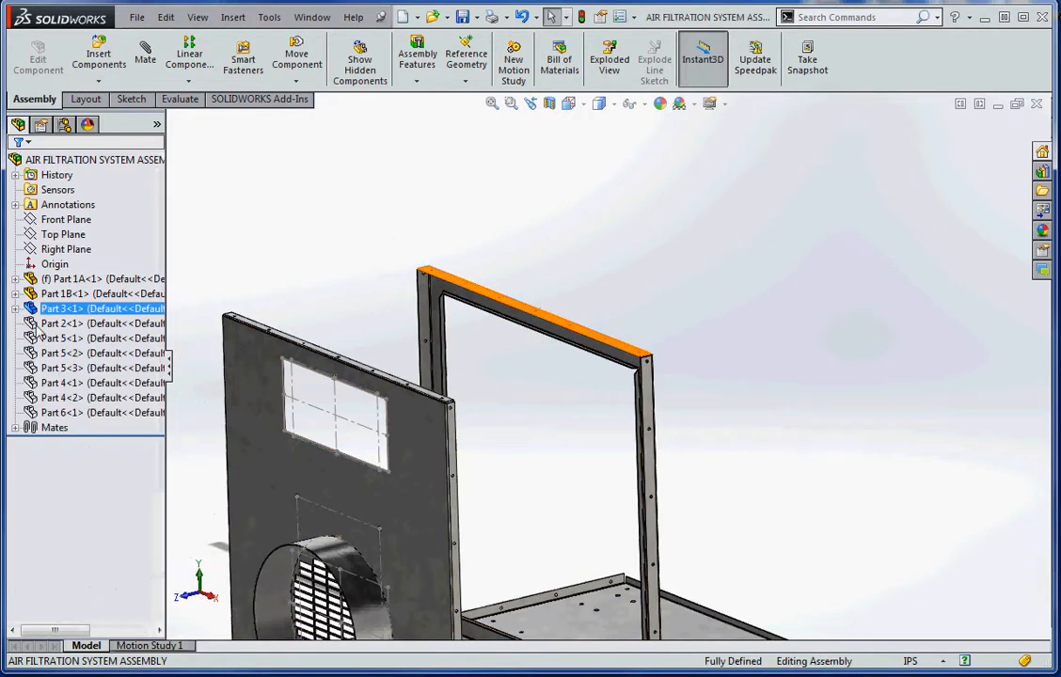
Step: Show the hidden components from Part 2 through Part 4<1>, including all three Part 5 instances, and clear the selection
left_click(71, 324)
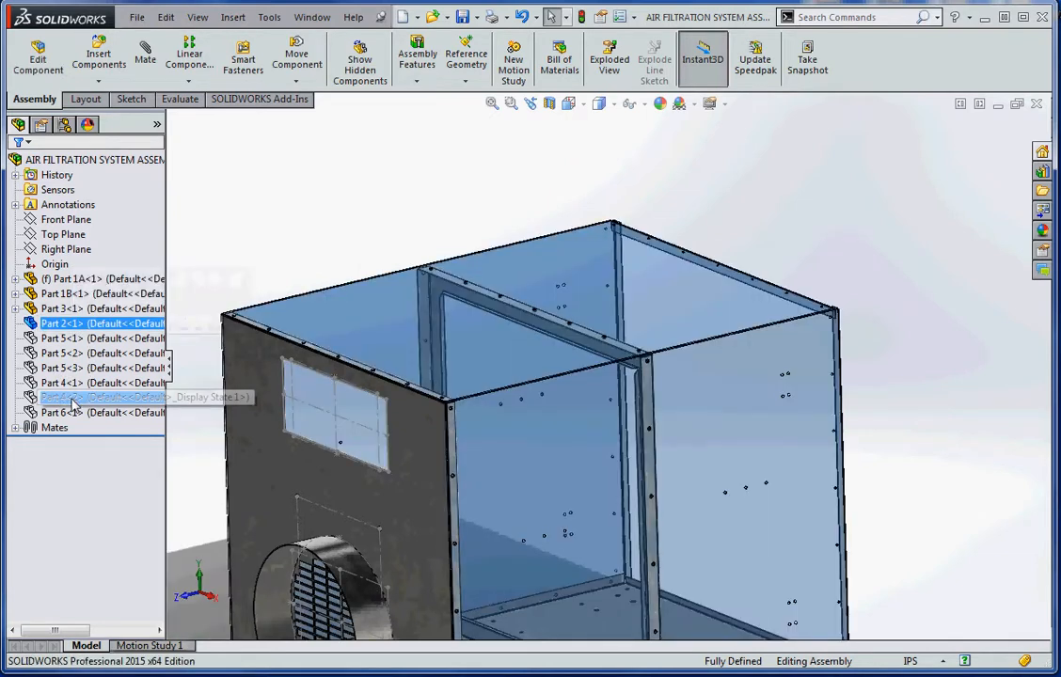
left_click(63, 384, "shift")
right_click(65, 385)
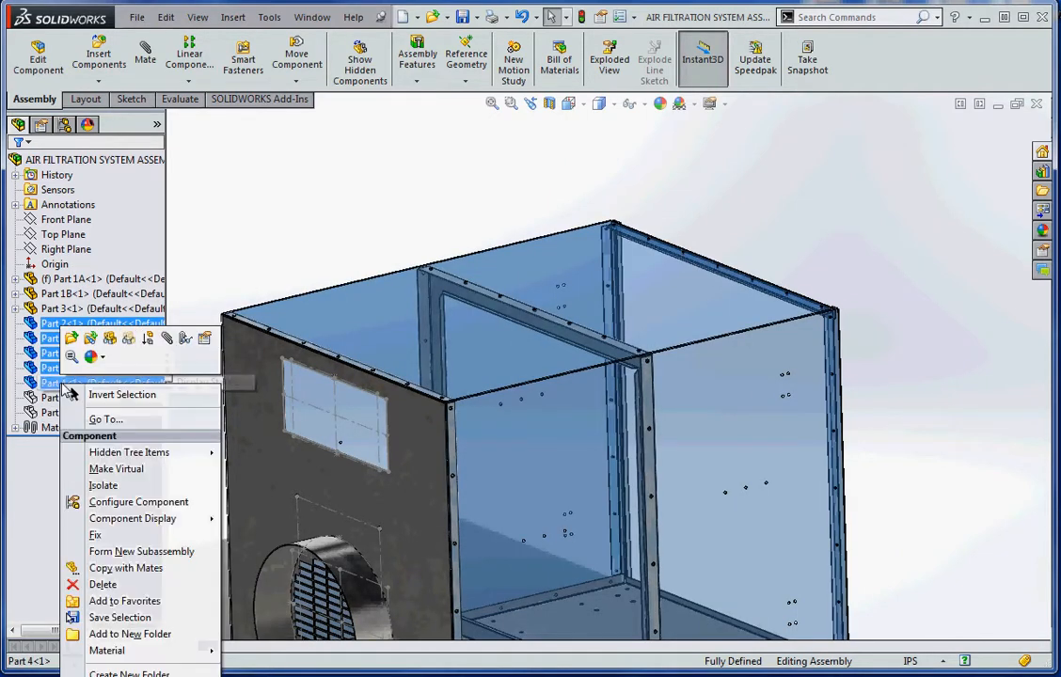
left_click(112, 338)
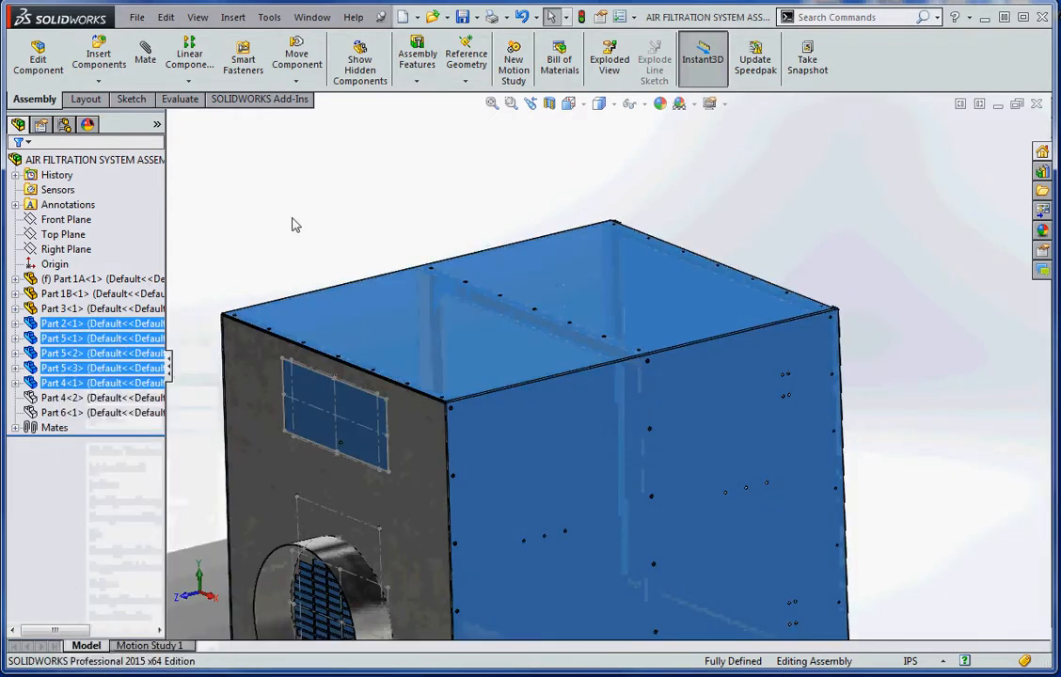
left_click(293, 221)
scroll(608, 365, "up", 3)
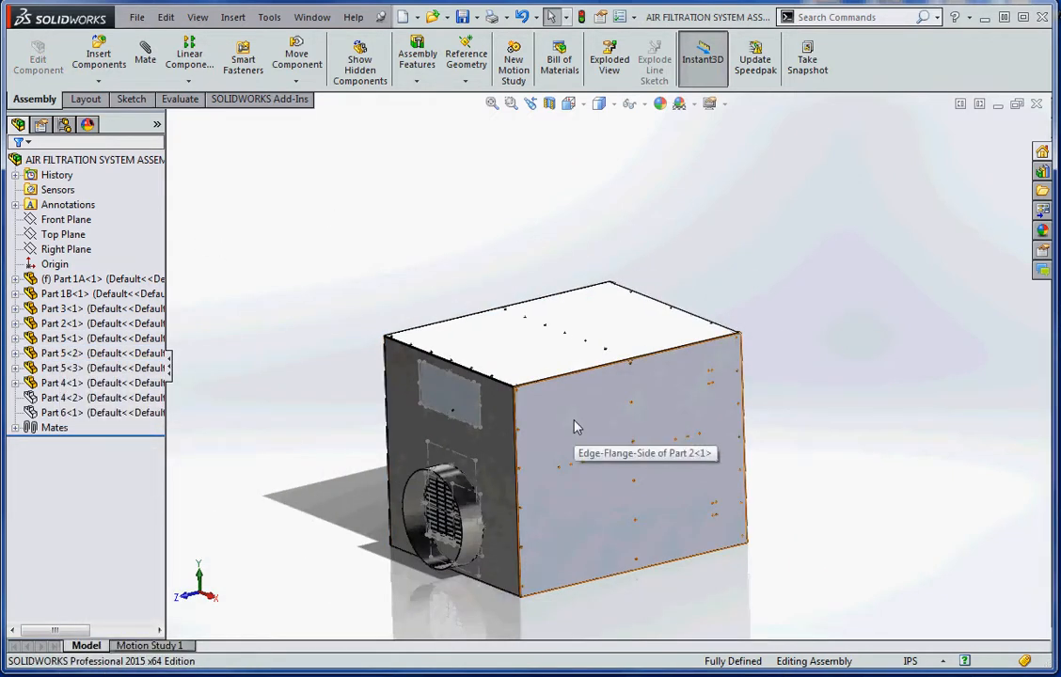
Step: Show the remaining hidden components Part 4<2> and Part 6 at the open back of the enclosure
middle_click_drag(543, 564, 557, 540)
scroll(525, 429, "down", 3)
scroll(529, 429, "down", 4)
scroll(568, 427, "up", 5)
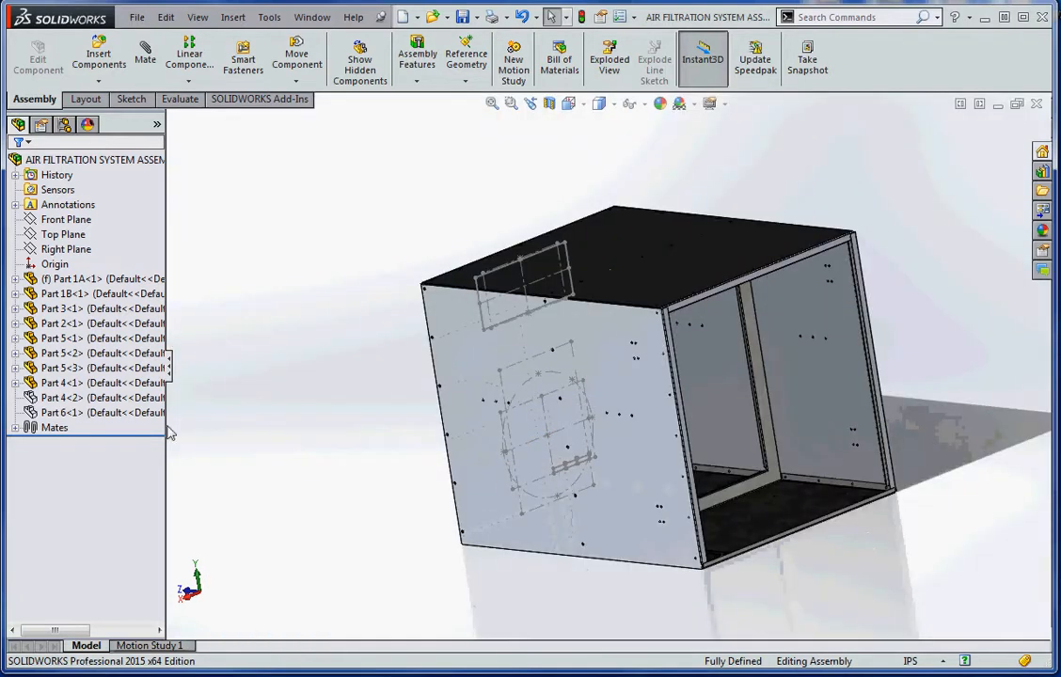
left_click(72, 402)
left_click(75, 412, "ctrl")
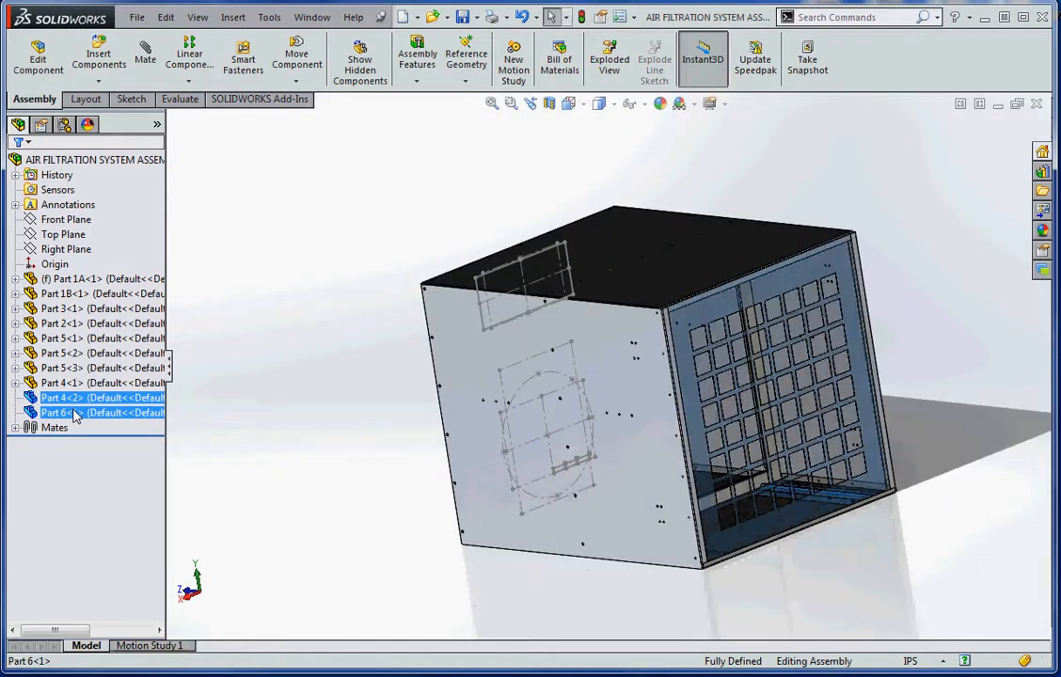
right_click(77, 413)
left_click(137, 360)
middle_click_drag(652, 515, 763, 607)
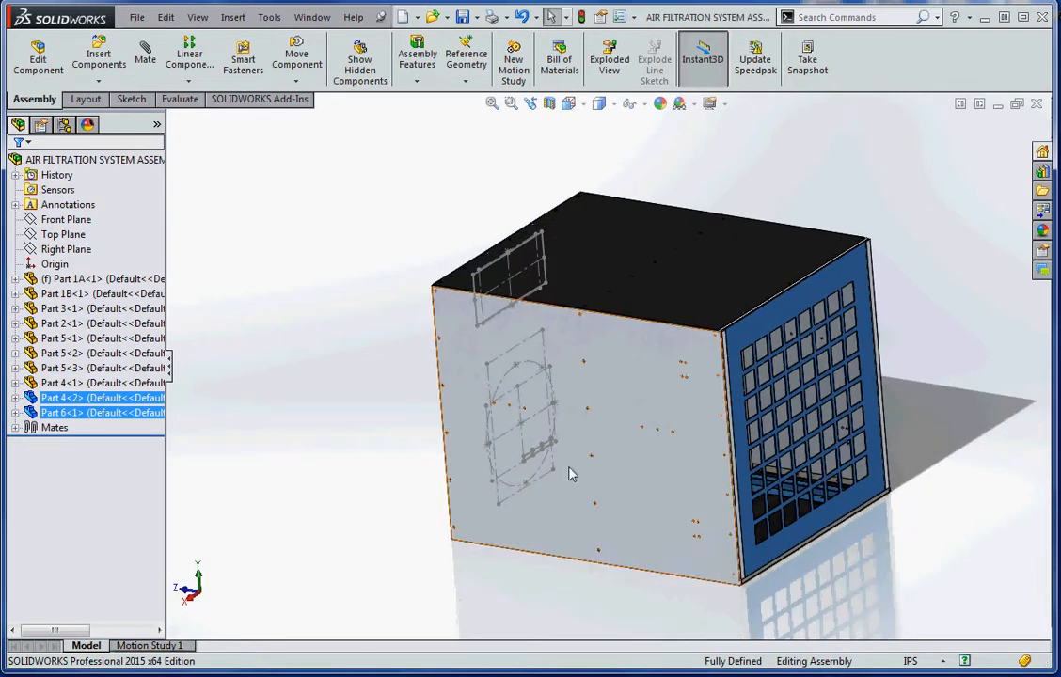
Step: Examine how the holes along the middle of Part 2's side panel line up with the parts behind them
scroll(569, 472, "down", 7)
scroll(786, 529, "up", 6)
middle_click_drag(728, 540, 748, 526)
scroll(667, 557, "down", 3)
scroll(630, 469, "down", 10)
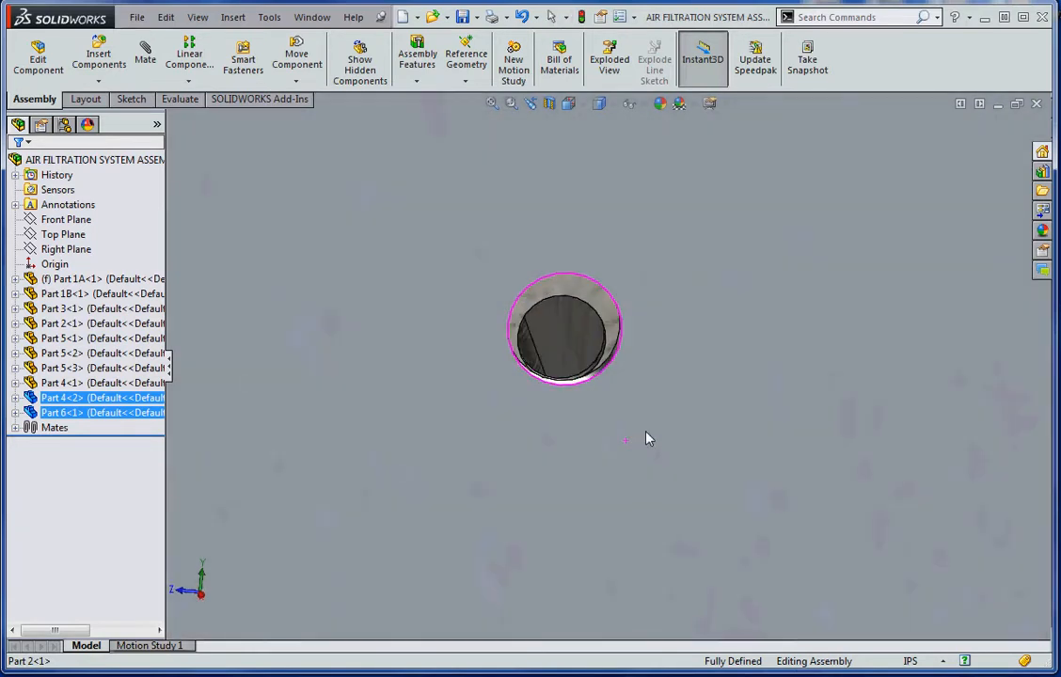
scroll(649, 432, "up", 5)
scroll(665, 370, "up", 5)
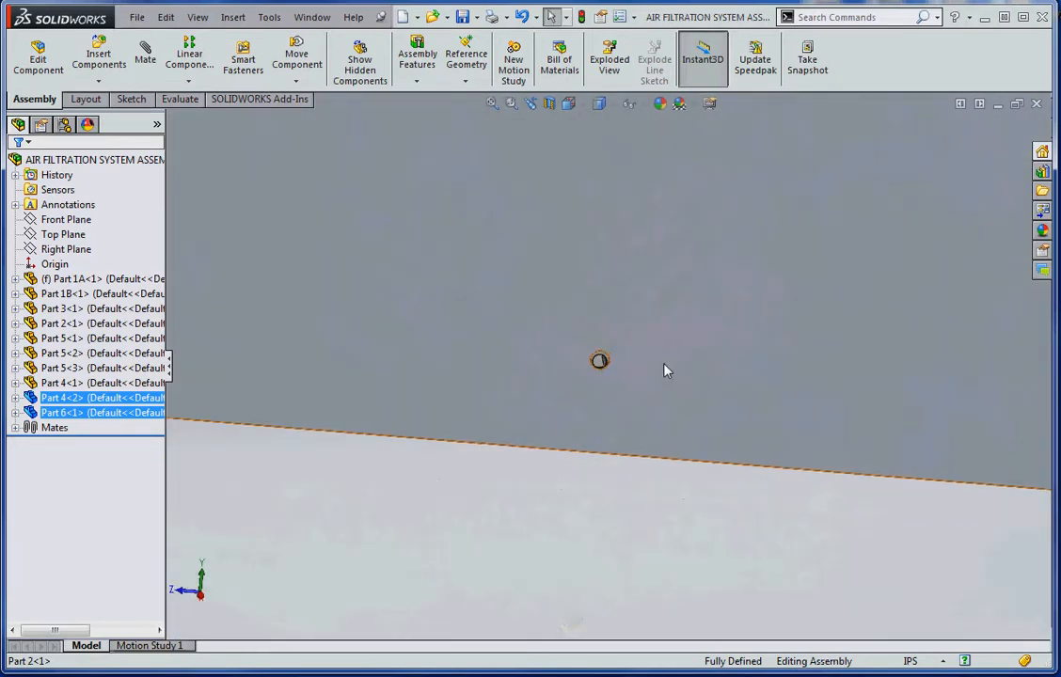
scroll(609, 369, "down", 10)
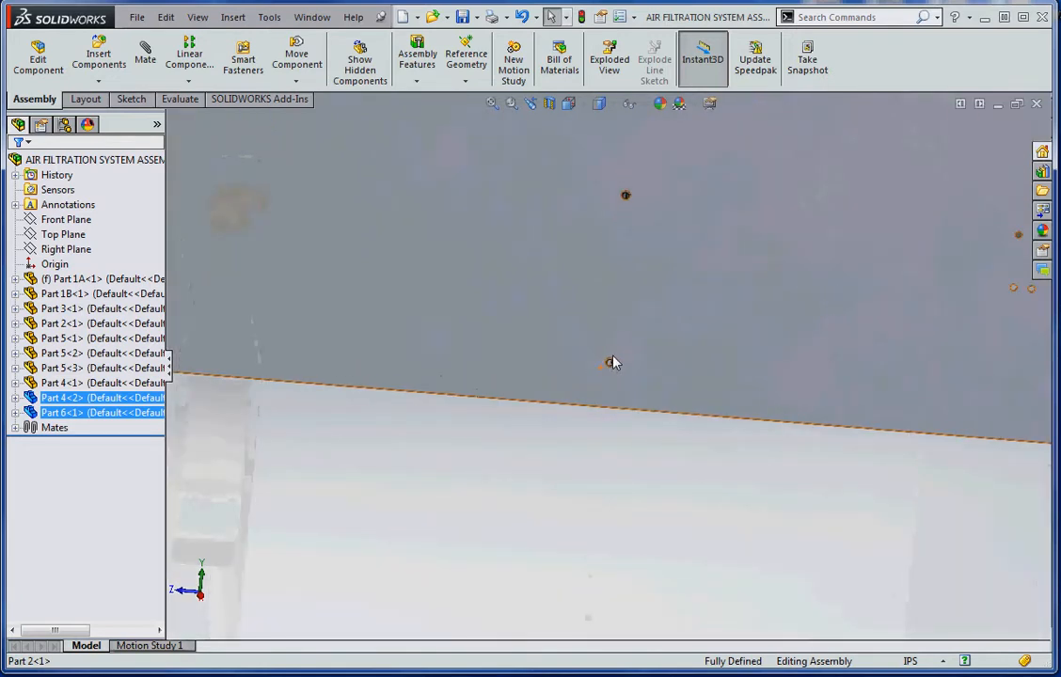
scroll(611, 414, "up", 6)
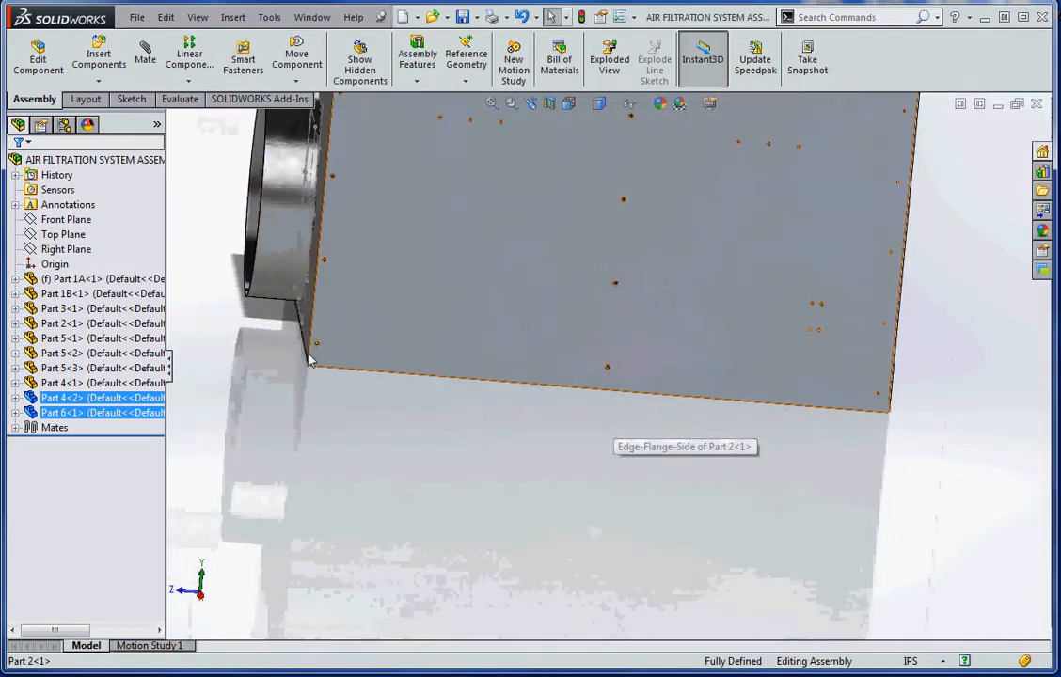
Step: Inspect the hole alignment at the lower front and back corners of Part 2's side panel
scroll(452, 358, "down", 6)
scroll(459, 333, "down", 6)
middle_click_drag(801, 489, 885, 499)
scroll(883, 499, "up", 6)
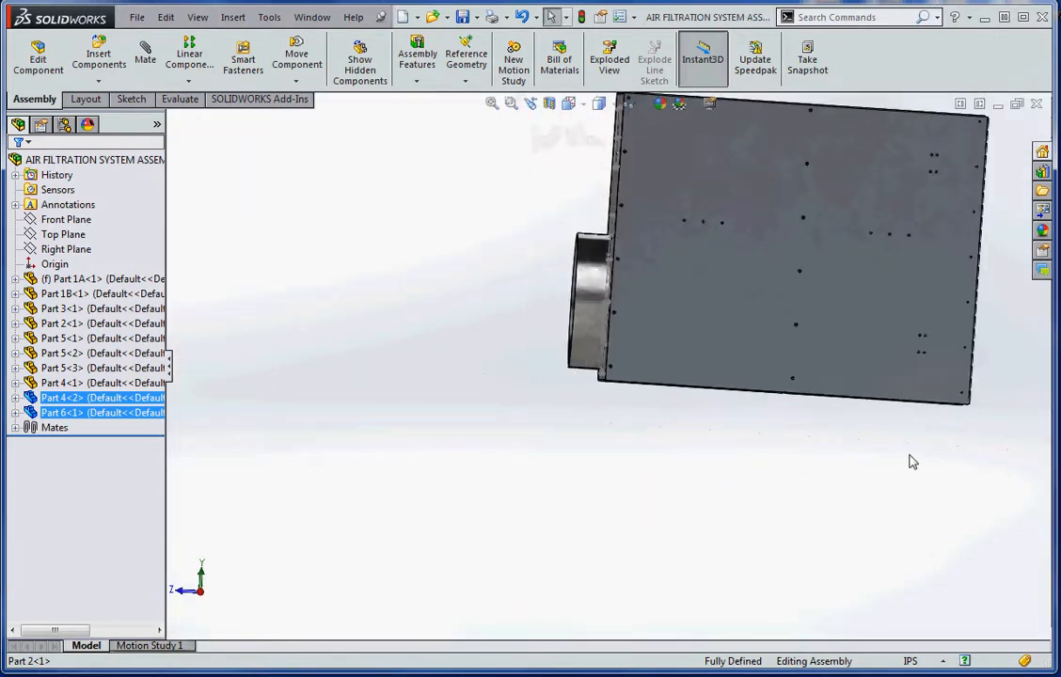
scroll(846, 384, "down", 6)
scroll(763, 342, "down", 6)
mouse_move(709, 361)
middle_mouse_down()
mouse_move(708, 349)
mouse_move(712, 359)
middle_mouse_up()
scroll(715, 367, "up", 7)
scroll(720, 383, "up", 10)
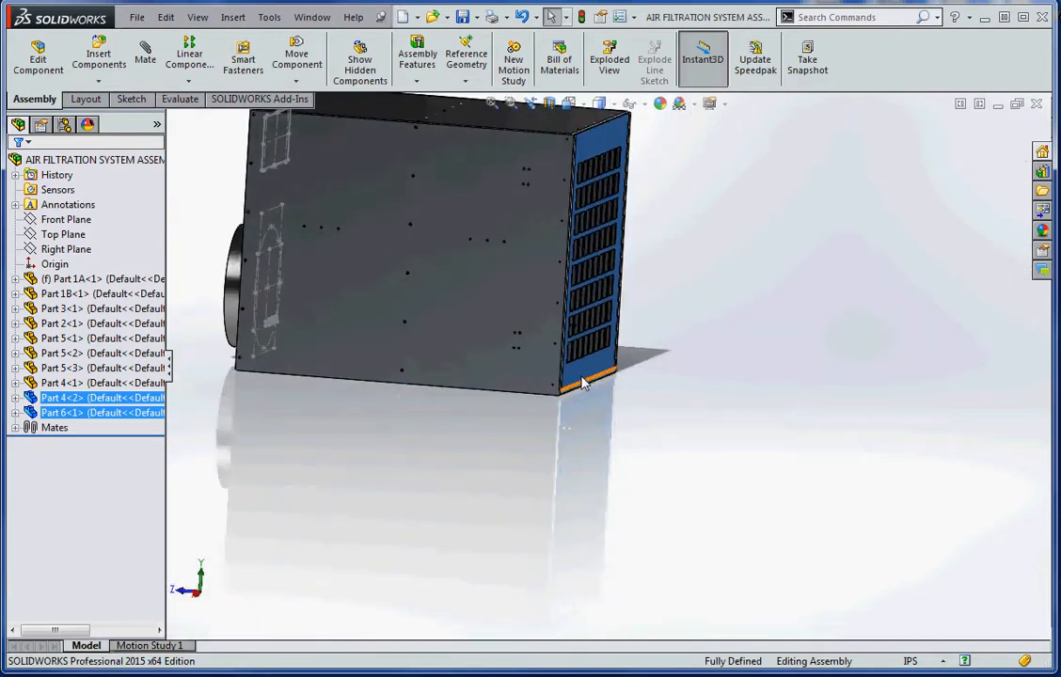
Step: Hide the slotted back panel, Part 6, to expose the inside of the enclosure
scroll(533, 343, "up", 6)
scroll(587, 332, "down", 12)
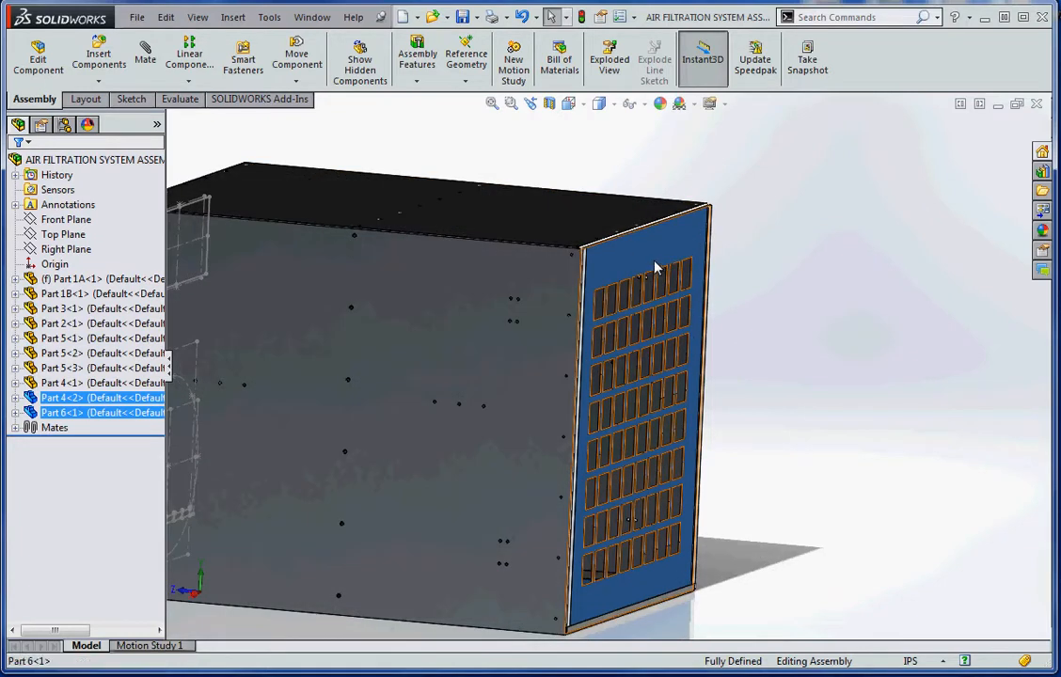
left_click(663, 267)
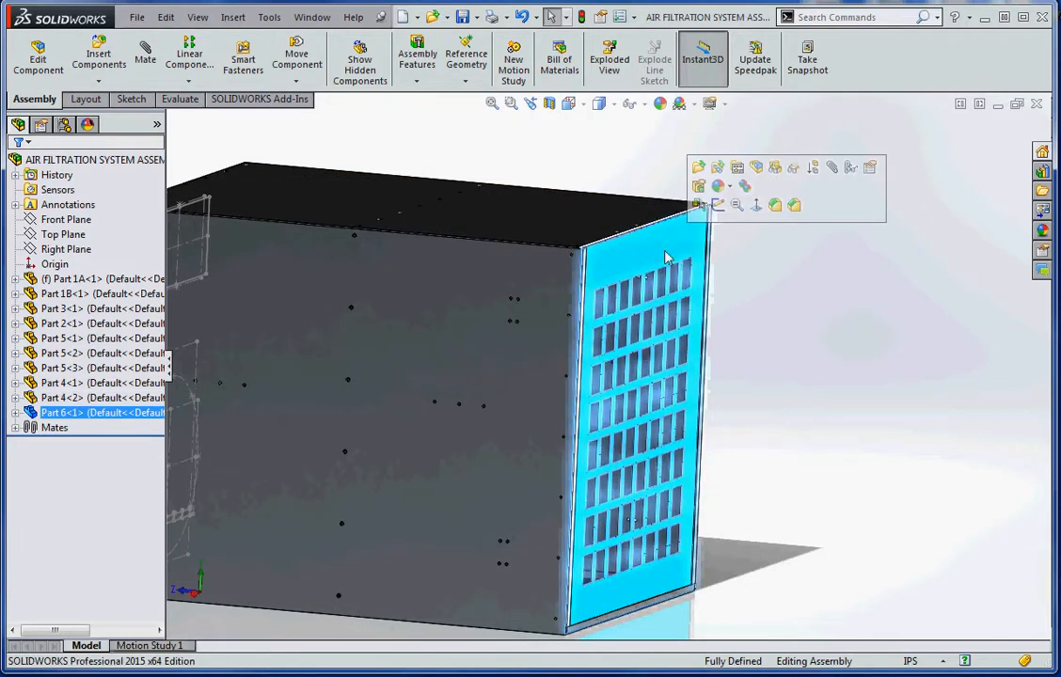
left_click(773, 181)
scroll(674, 308, "down", 3)
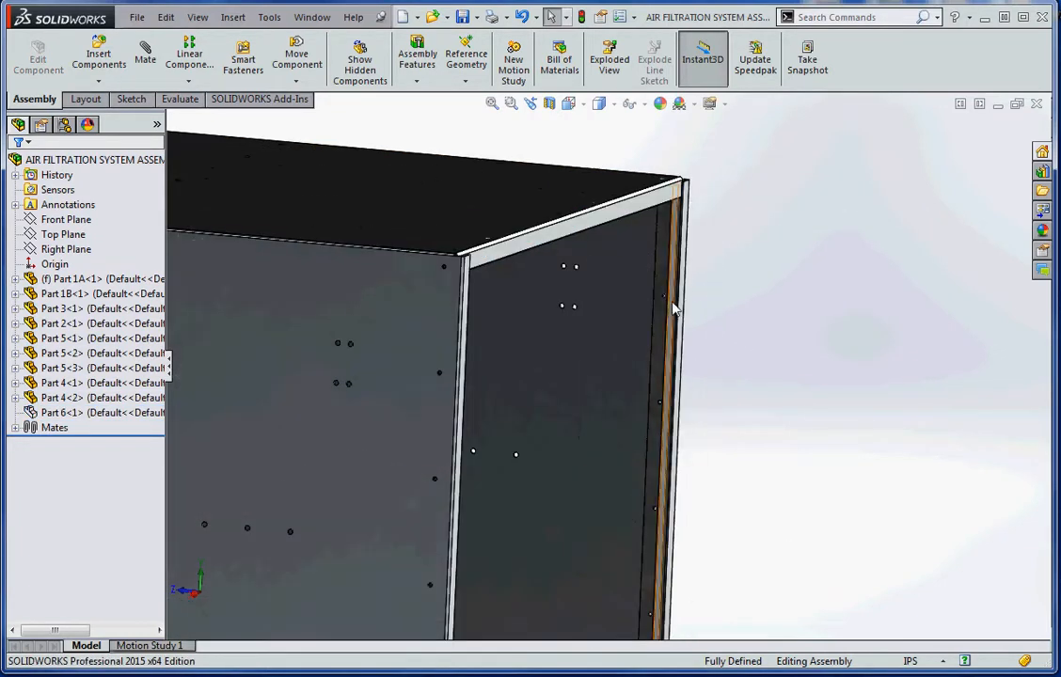
Step: Examine how the vertical flange strip Part 5<2> sits against Part 2 inside the open back, and clear the selection
left_click(666, 325)
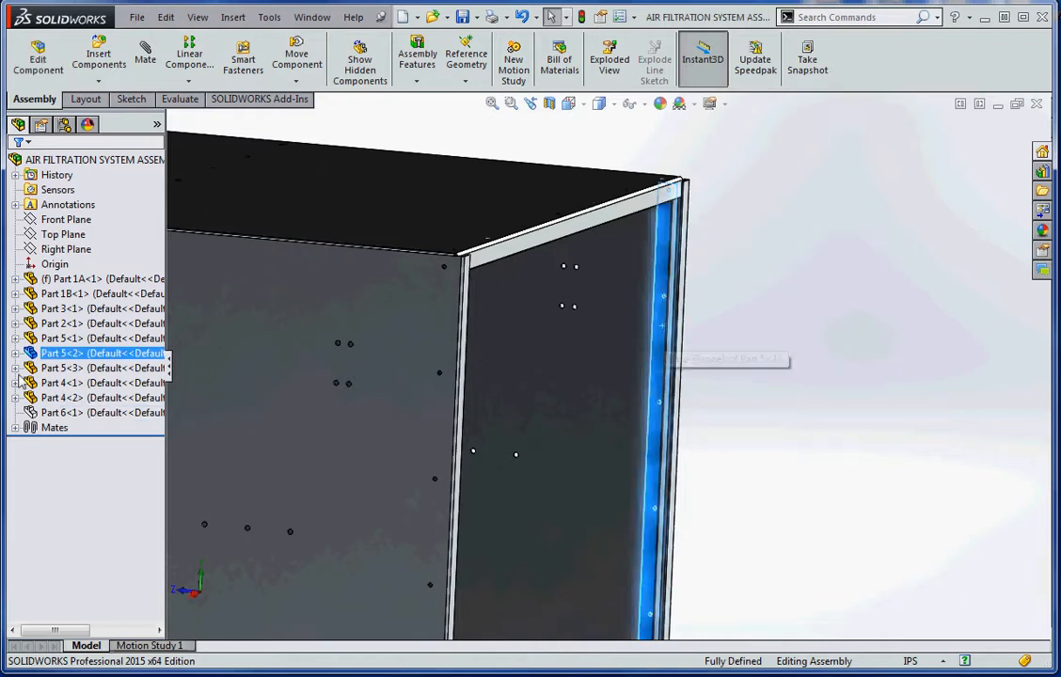
scroll(744, 458, "up", 3)
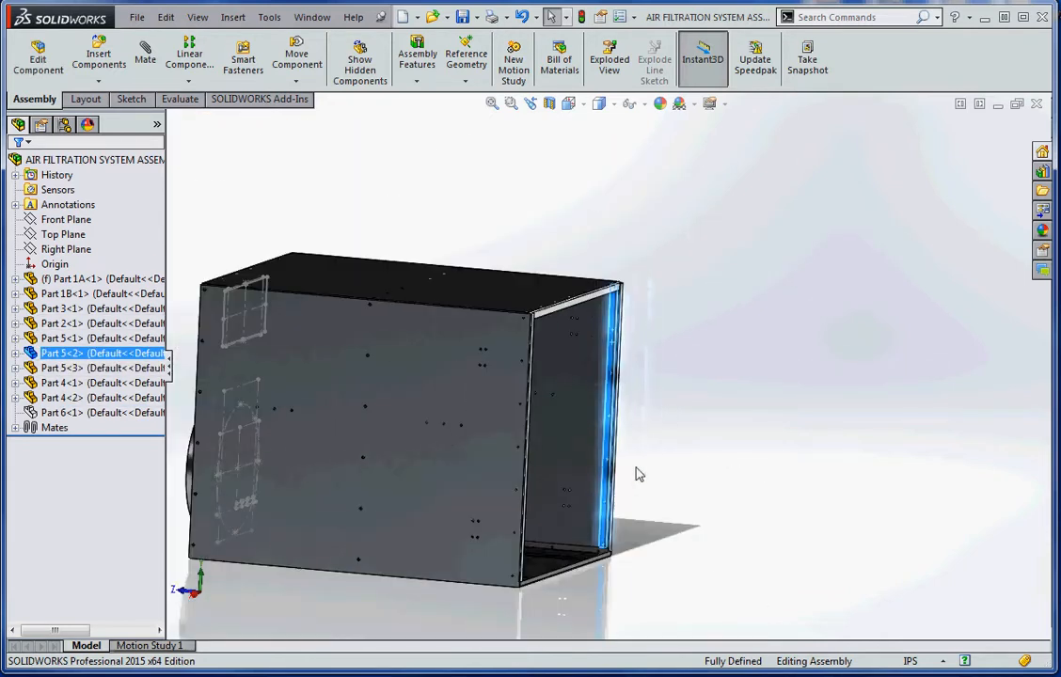
scroll(621, 461, "down", 3)
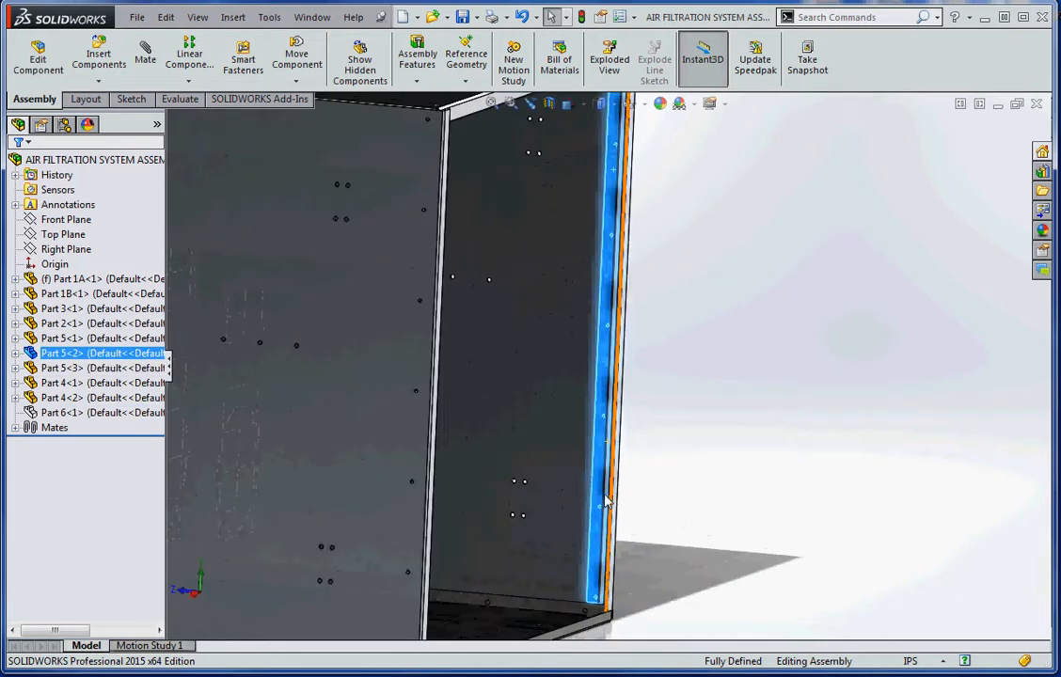
left_click(558, 350)
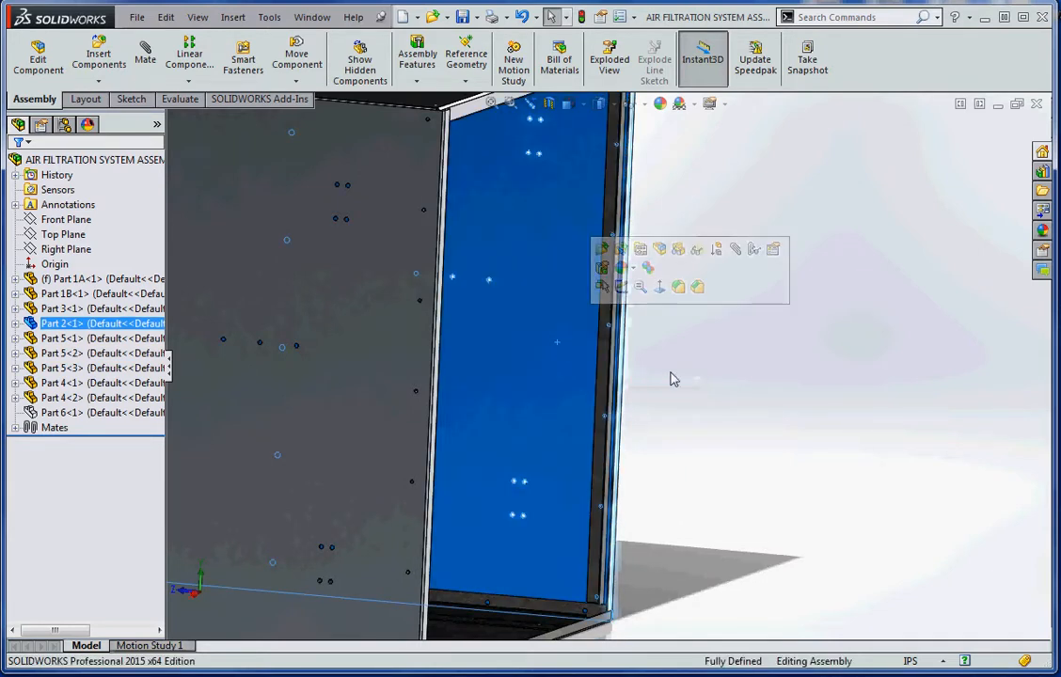
left_click(710, 395)
scroll(711, 389, "up", 1)
scroll(612, 271, "down", 7)
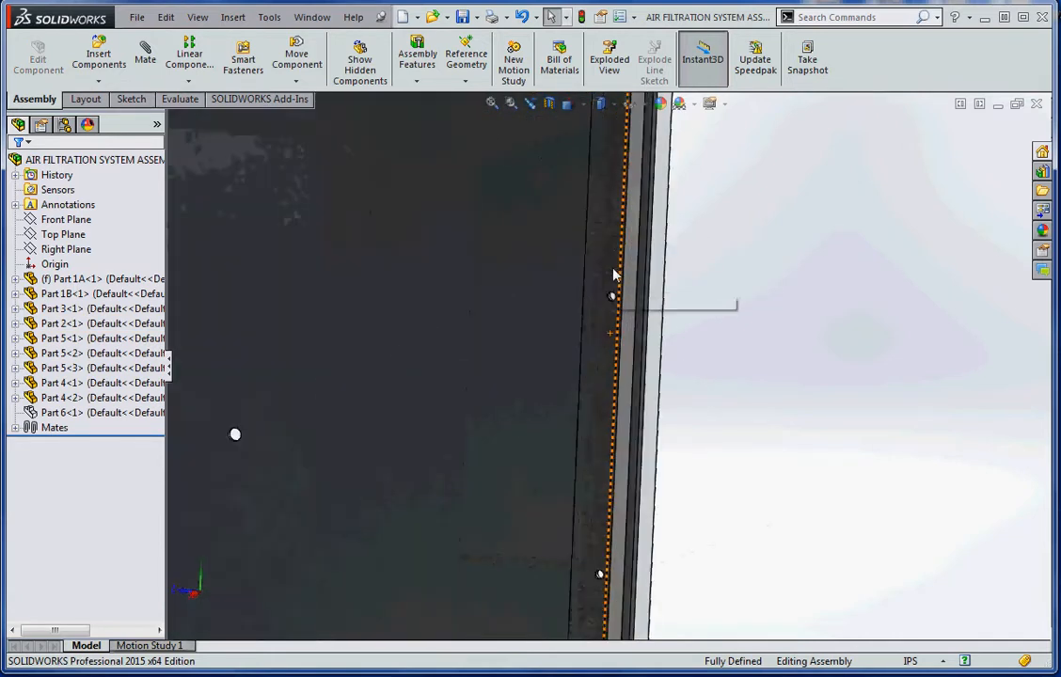
scroll(722, 370, "up", 5)
scroll(724, 376, "up", 1)
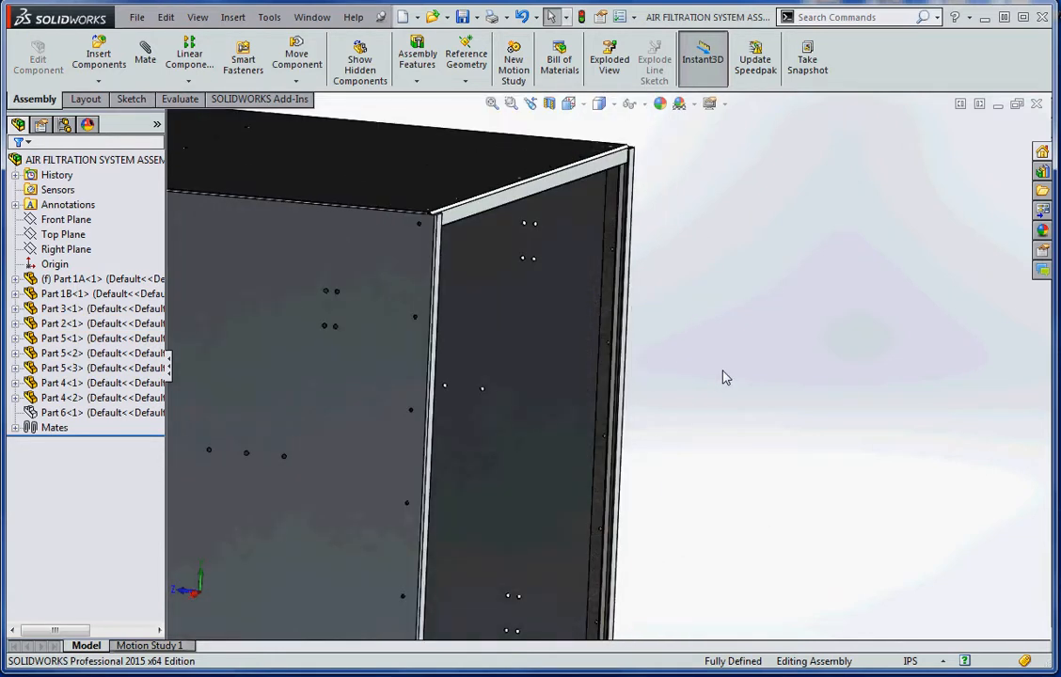
Step: Show Part 6 again and look over the complete enclosure from the front
right_click(106, 412)
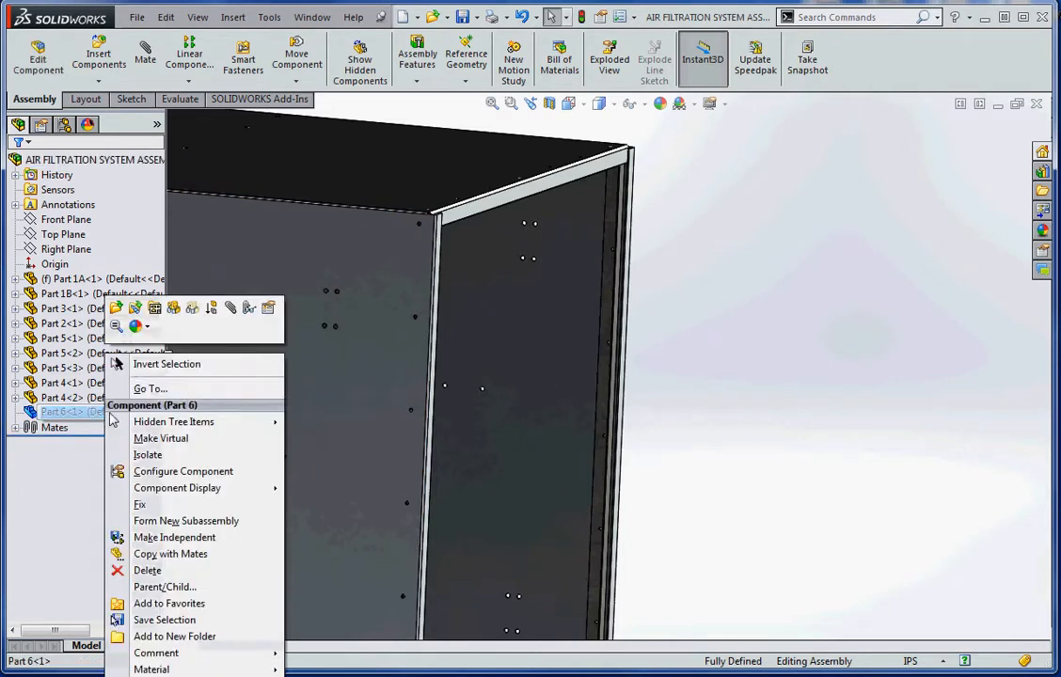
left_click(156, 307)
scroll(645, 447, "up", 6)
middle_click_drag(645, 448, 748, 457)
scroll(569, 368, "down", 5)
scroll(499, 449, "down", 6)
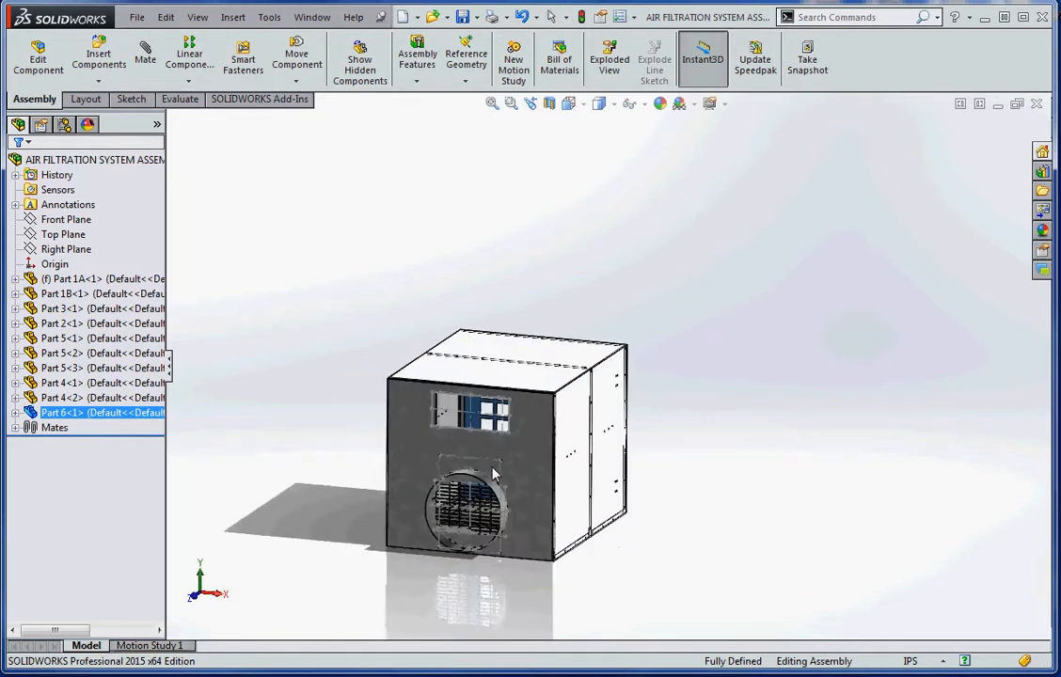